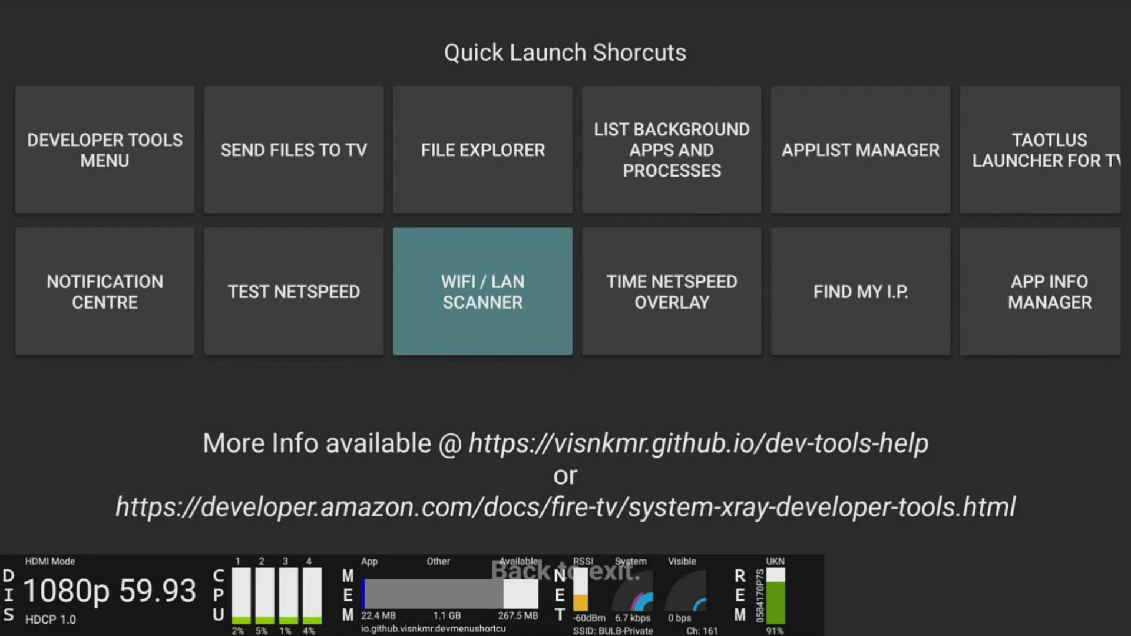
# Leave the Quick Launch shortcuts for the Fire TV home screen and voice-search for "Developer Tools Menu".
pyautogui.press('Escape')
pyautogui.press('Down')
pyautogui.press('Down')
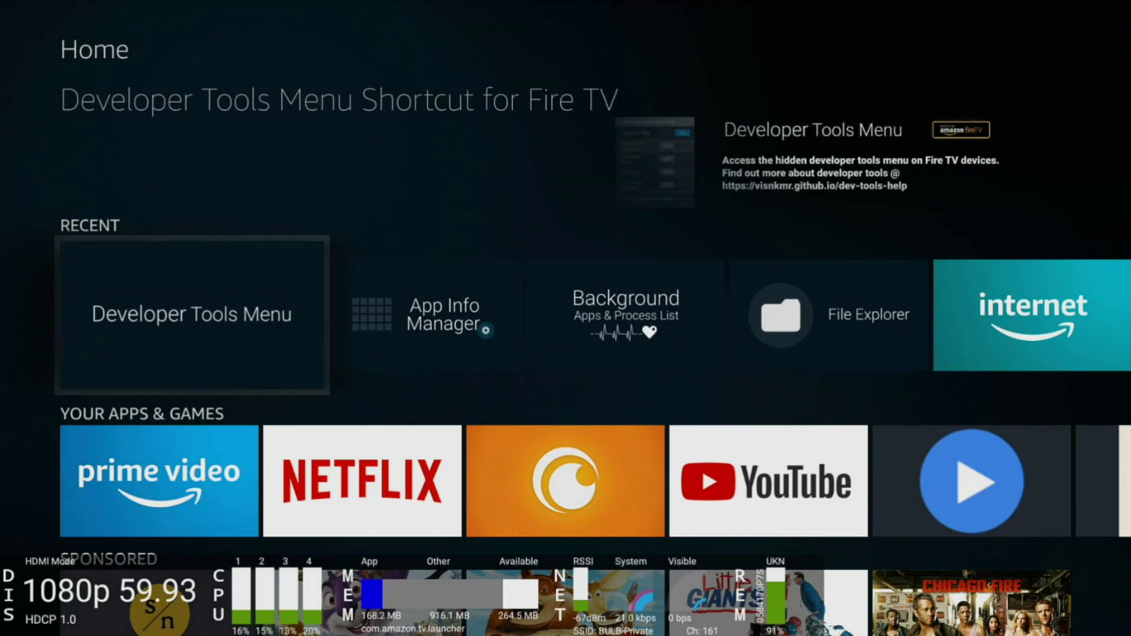
pyautogui.press('Up')
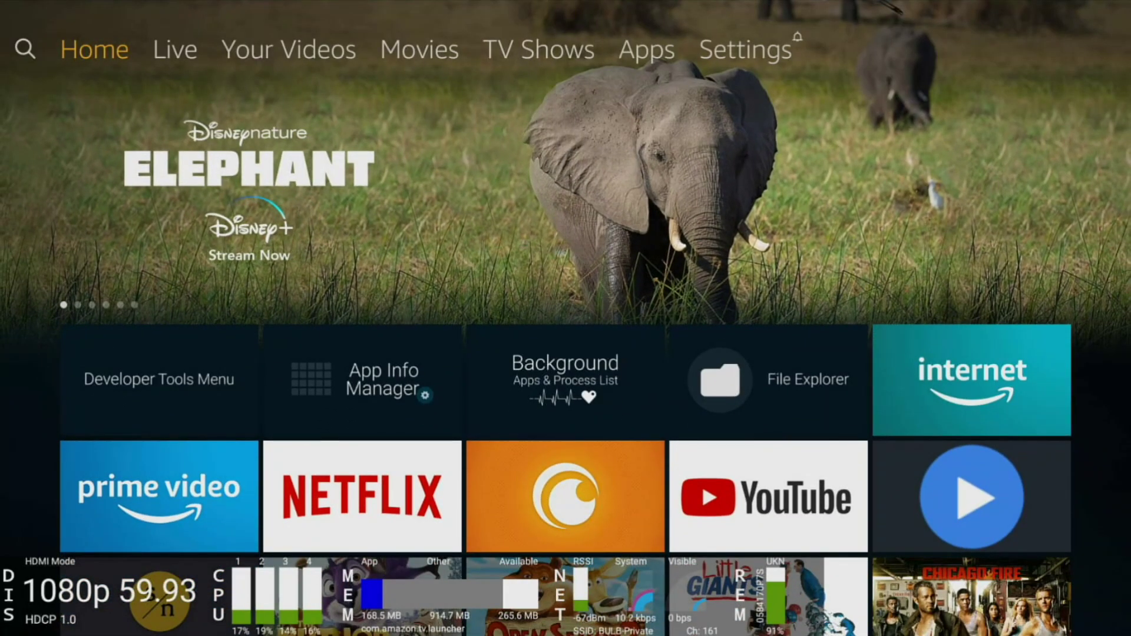
pyautogui.press('Left')
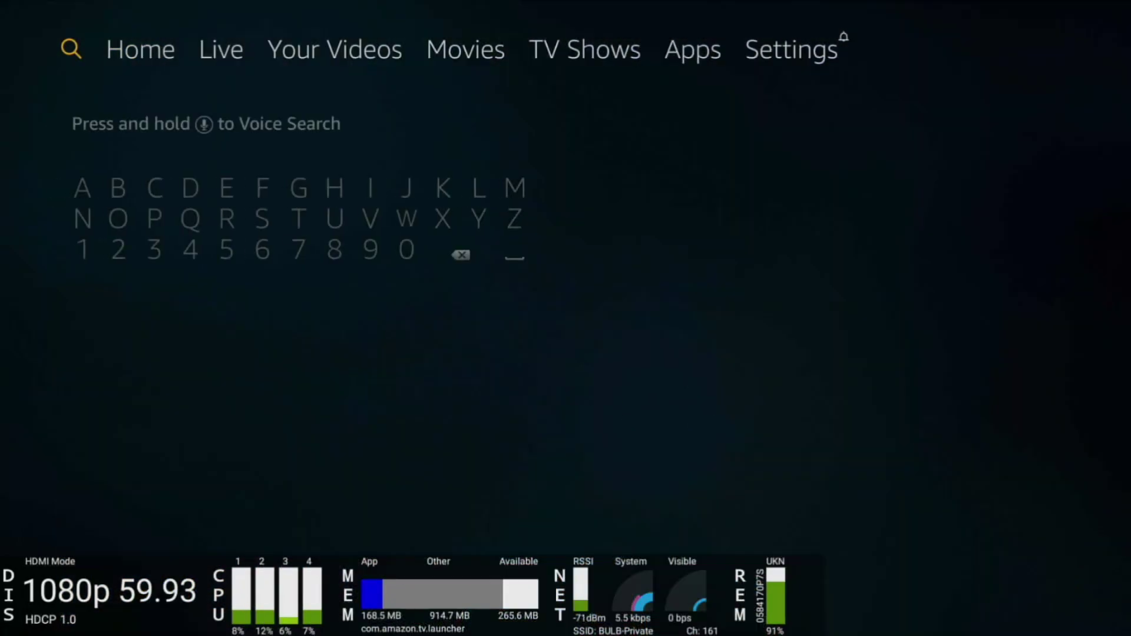
pyautogui.press('Down')
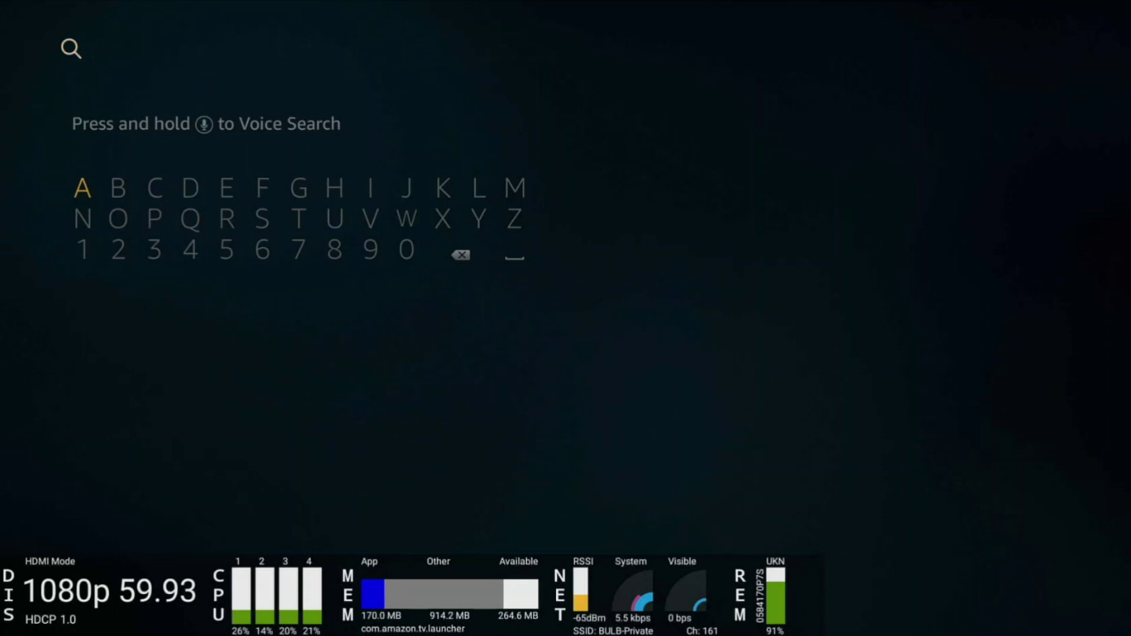
pyautogui.press('XF86AudioMic')
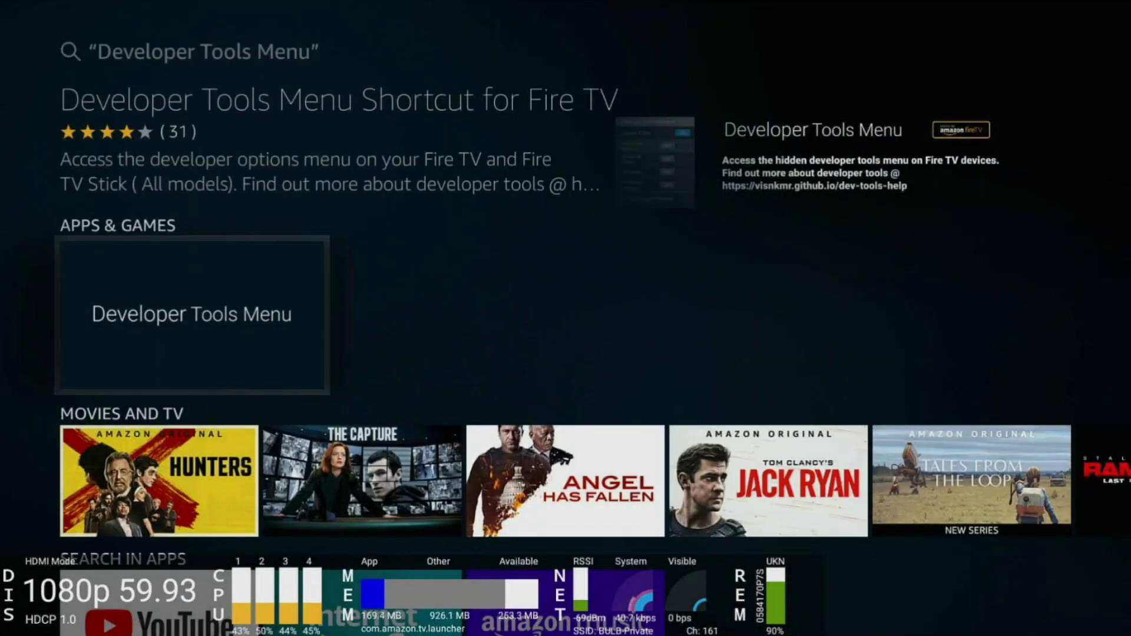
# Open the Developer Tools Menu app from the search results and switch System X-Ray off and on again.
pyautogui.press('Return')
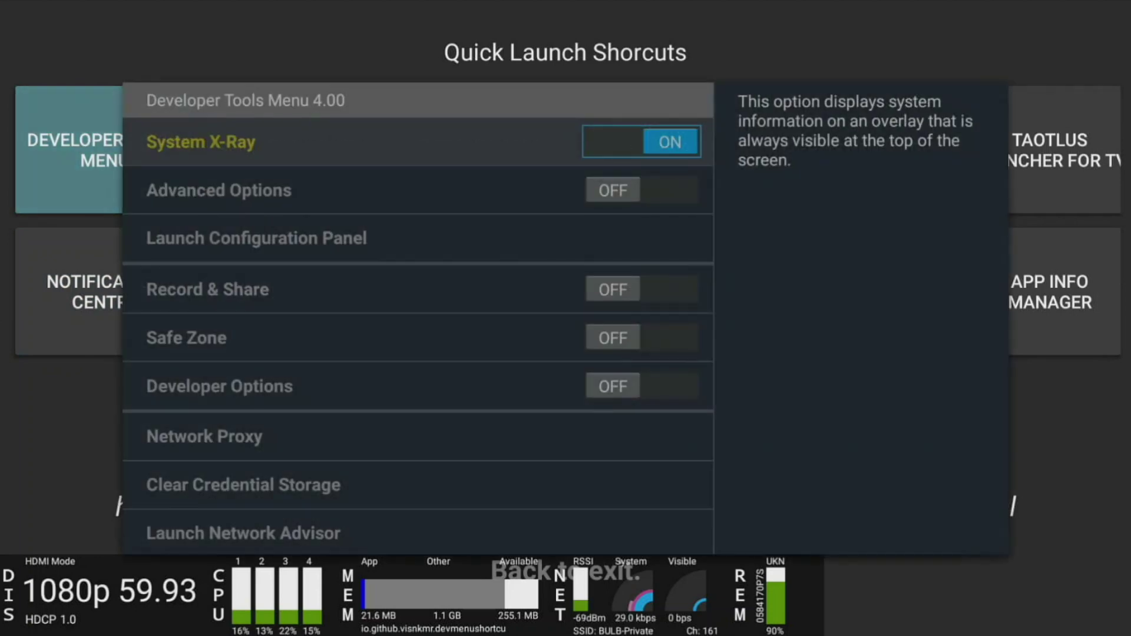
pyautogui.press('Return')
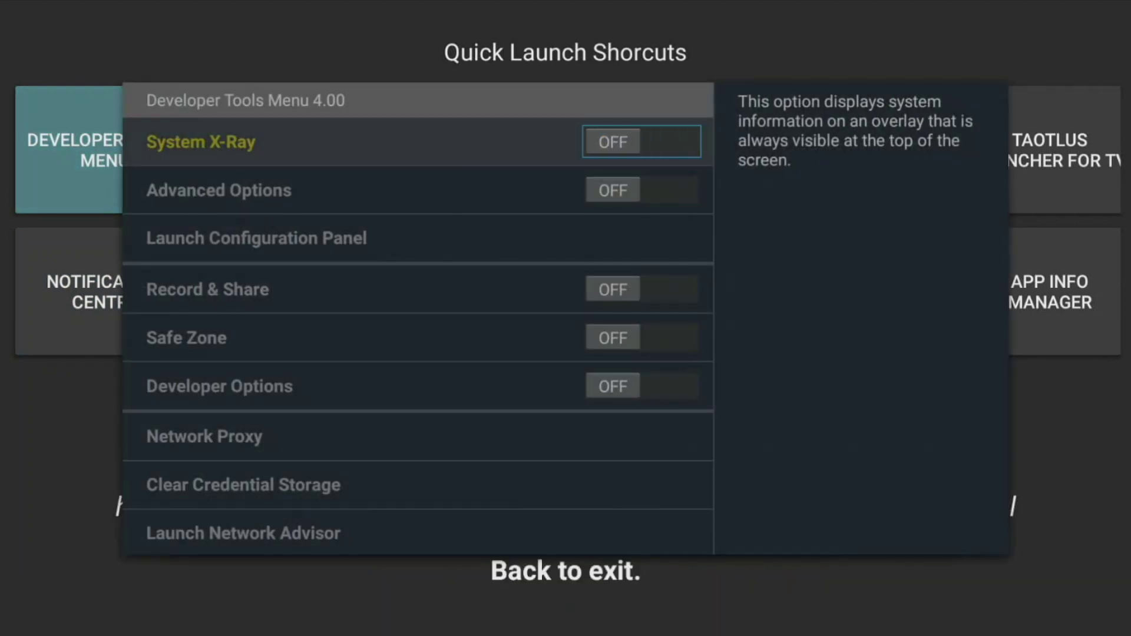
pyautogui.press('Return')
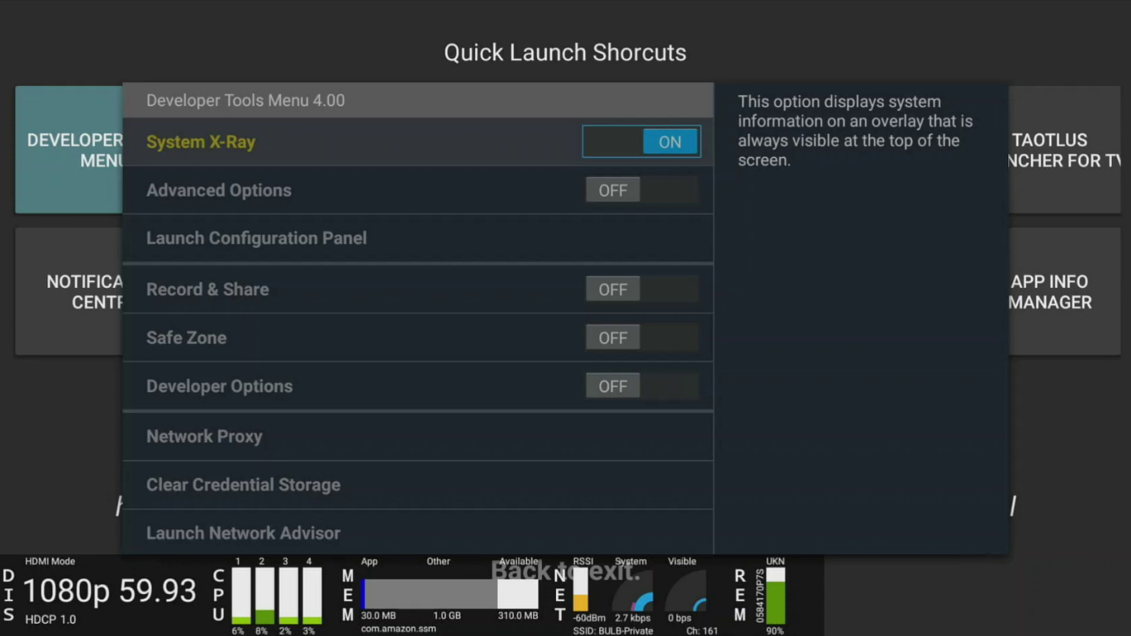
# Launch the Configuration Panel of System X-Ray.
pyautogui.press('Down')
pyautogui.press('Down')
pyautogui.press('Down')
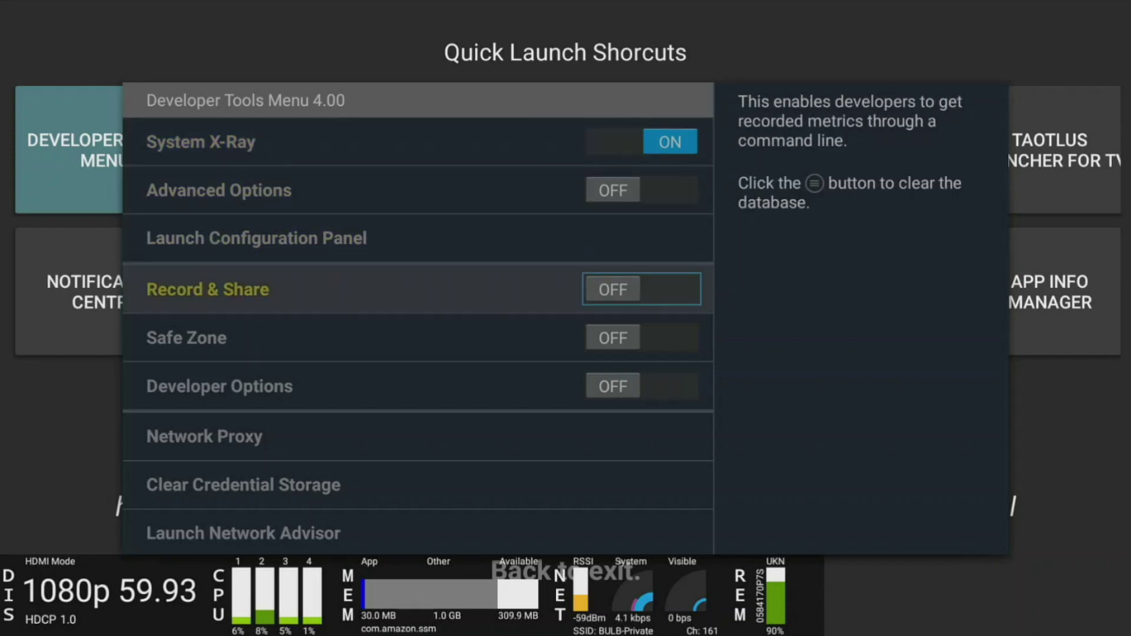
pyautogui.press('Up')
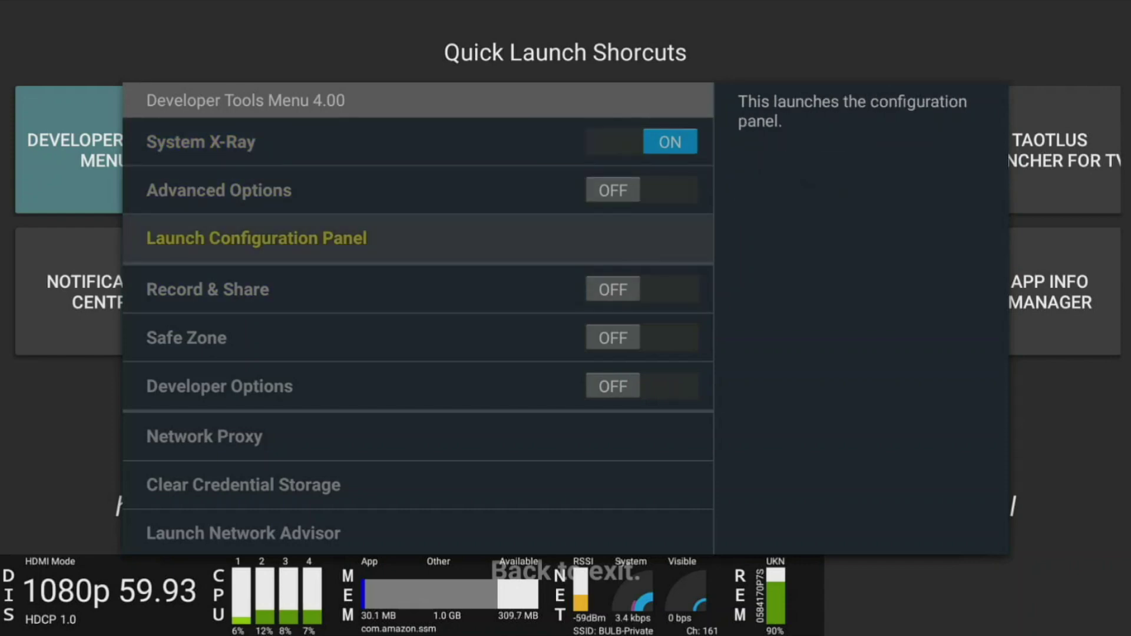
pyautogui.press('Return')
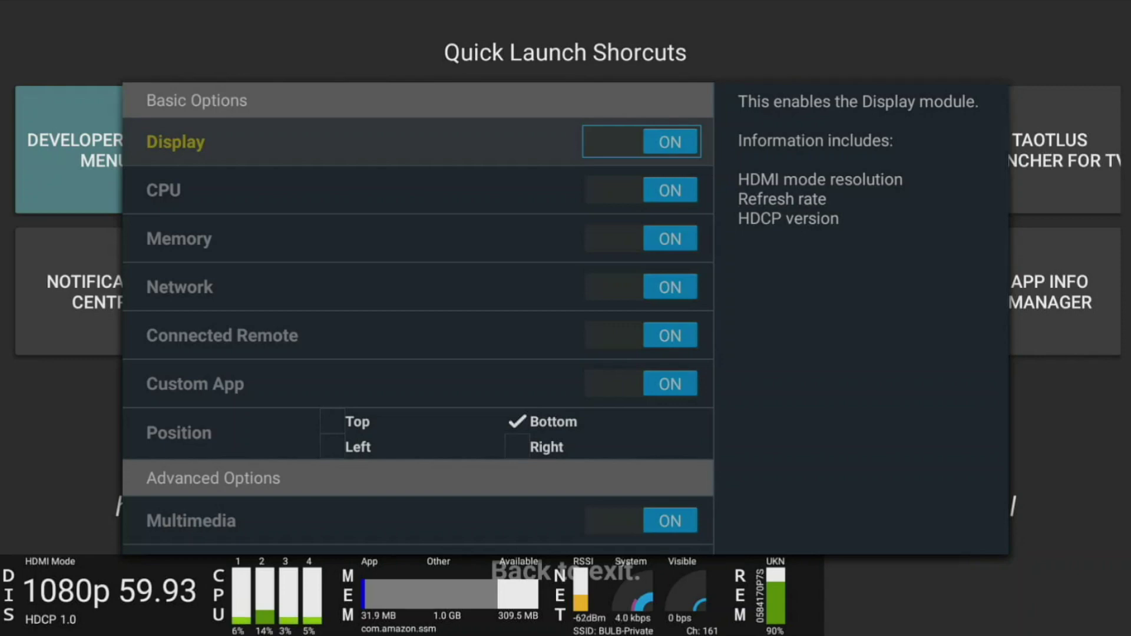
# Switch the Connected Remote module of the overlay off and on again.
pyautogui.press('Down')
pyautogui.press('Down')
pyautogui.press('Down')
pyautogui.press('Down')
pyautogui.press('Return')
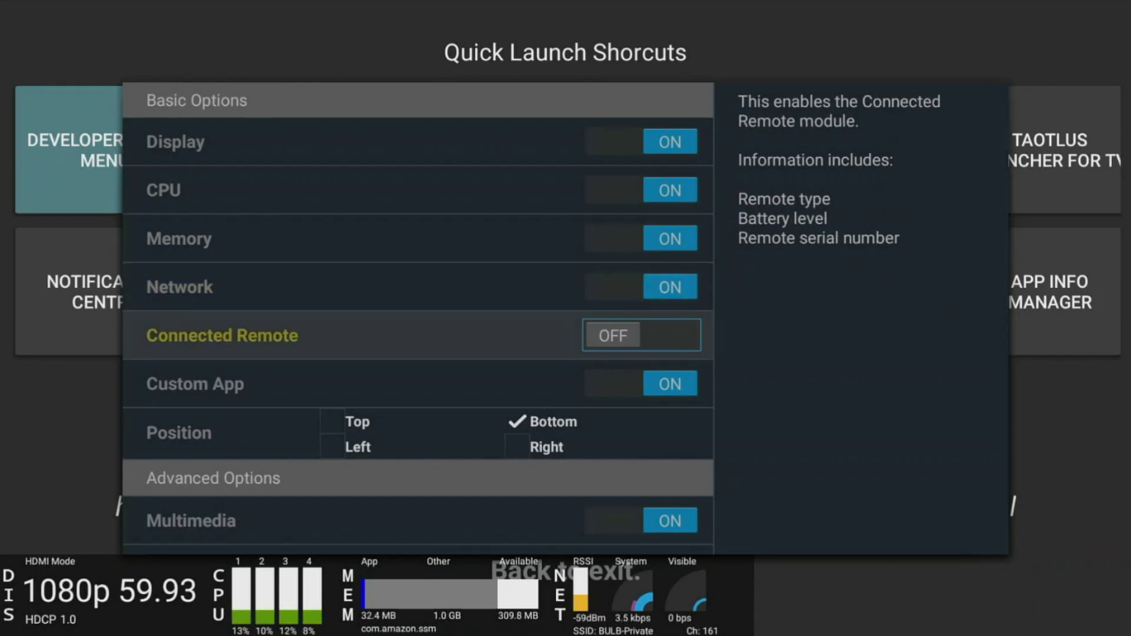
pyautogui.press('Return')
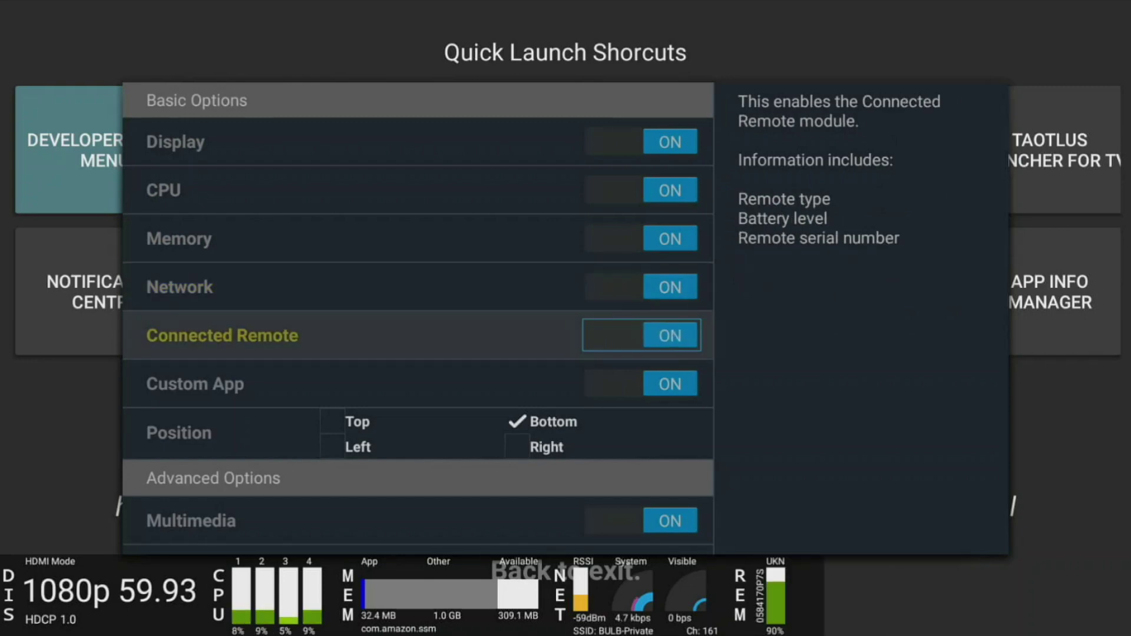
# Switch the Network module of the overlay off and on again.
pyautogui.press('Up')
pyautogui.press('Return')
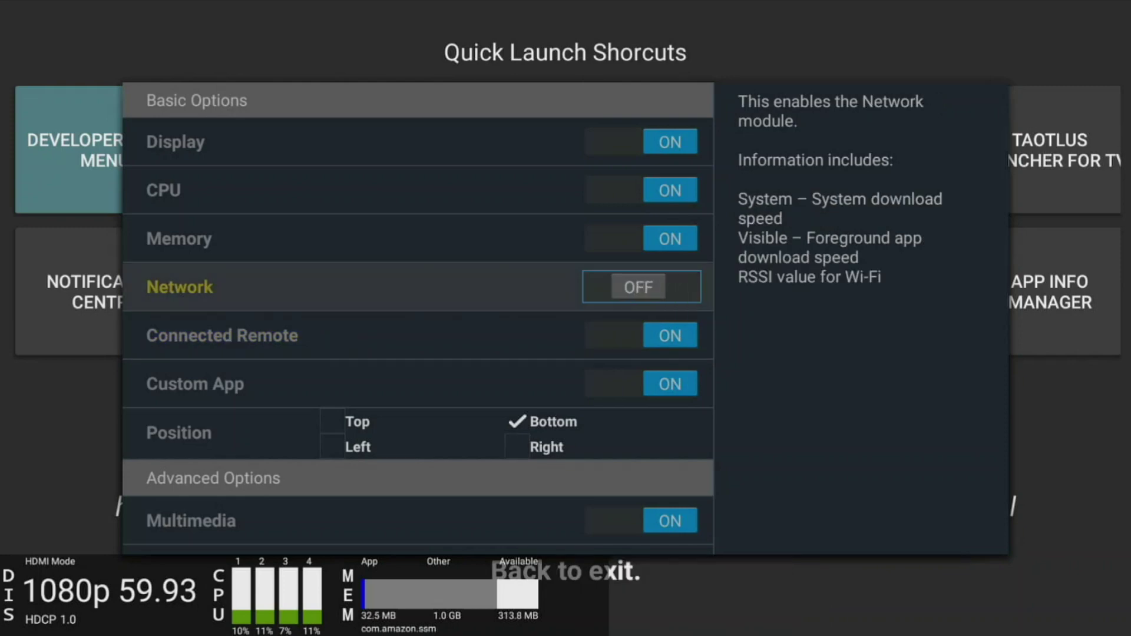
pyautogui.press('Return')
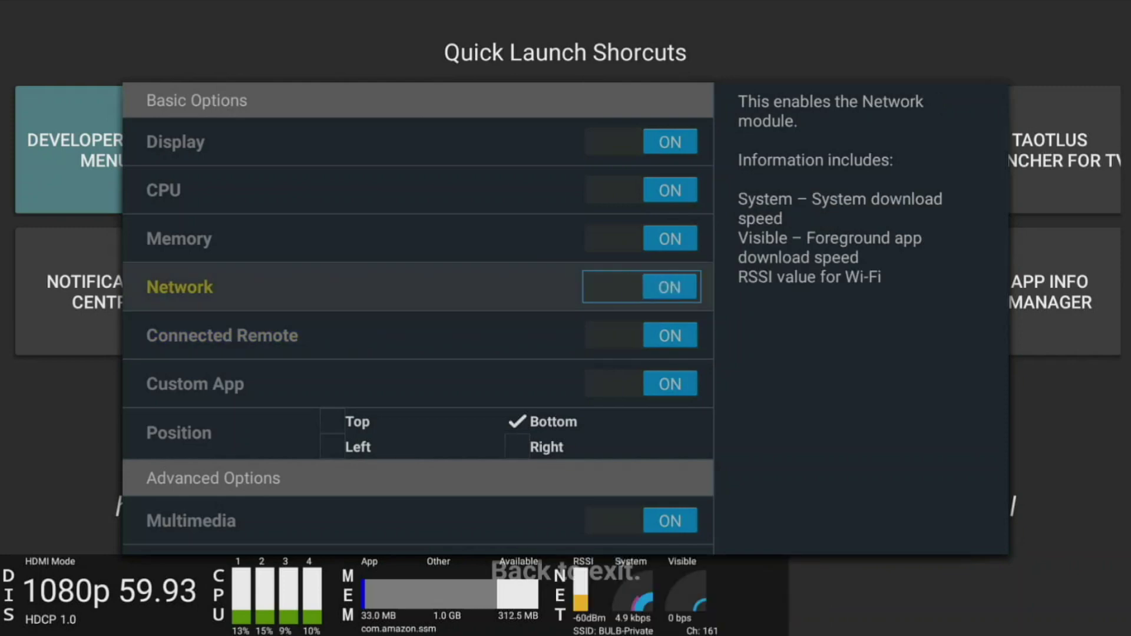
# Toggle the Connected Remote module off and on once more to reload it in the overlay.
pyautogui.press('Down')
pyautogui.press('Down')
pyautogui.press('Up')
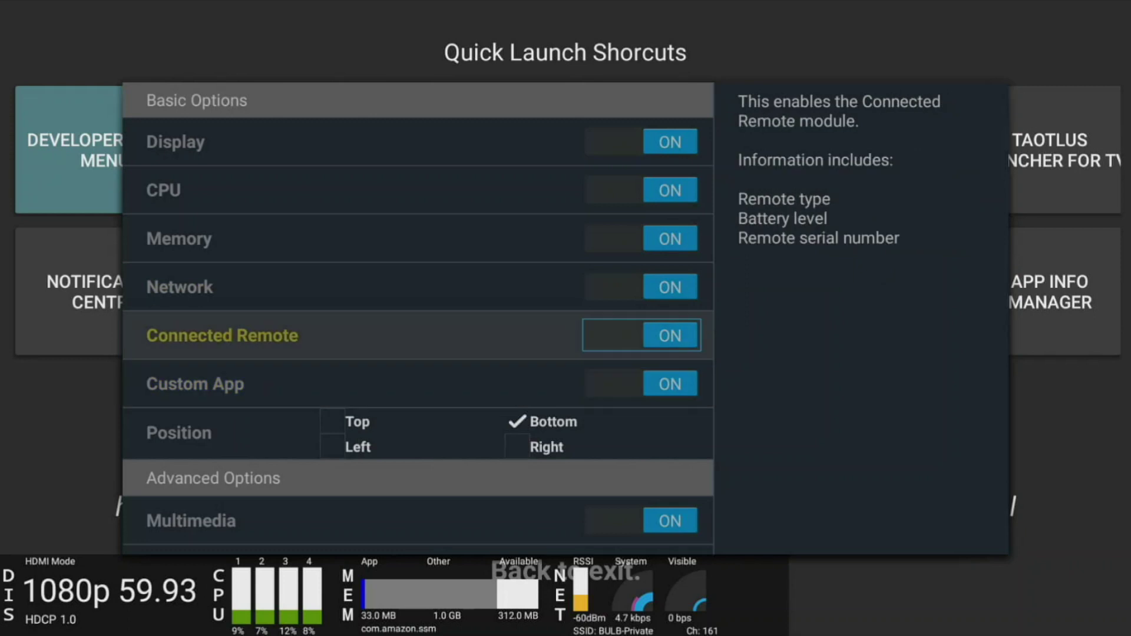
pyautogui.press('Return')
pyautogui.press('Return')
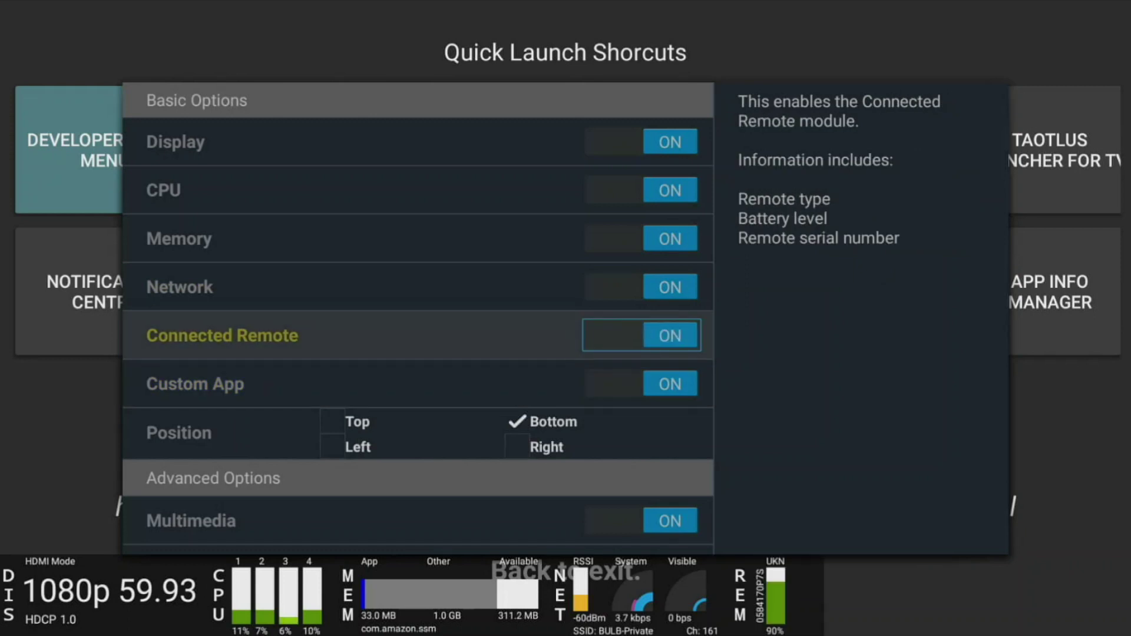
# Set the System X-Ray overlay position to Left, followed by Right.
pyautogui.press('Down')
pyautogui.press('Down')
pyautogui.press('Down')
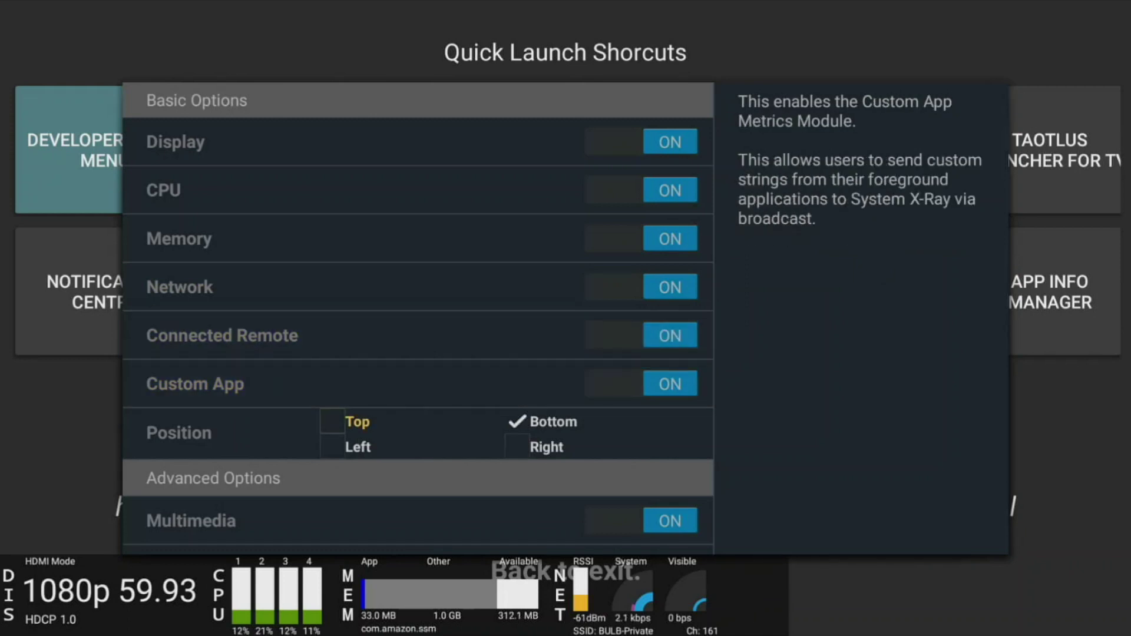
pyautogui.press('Return')
pyautogui.press('Up')
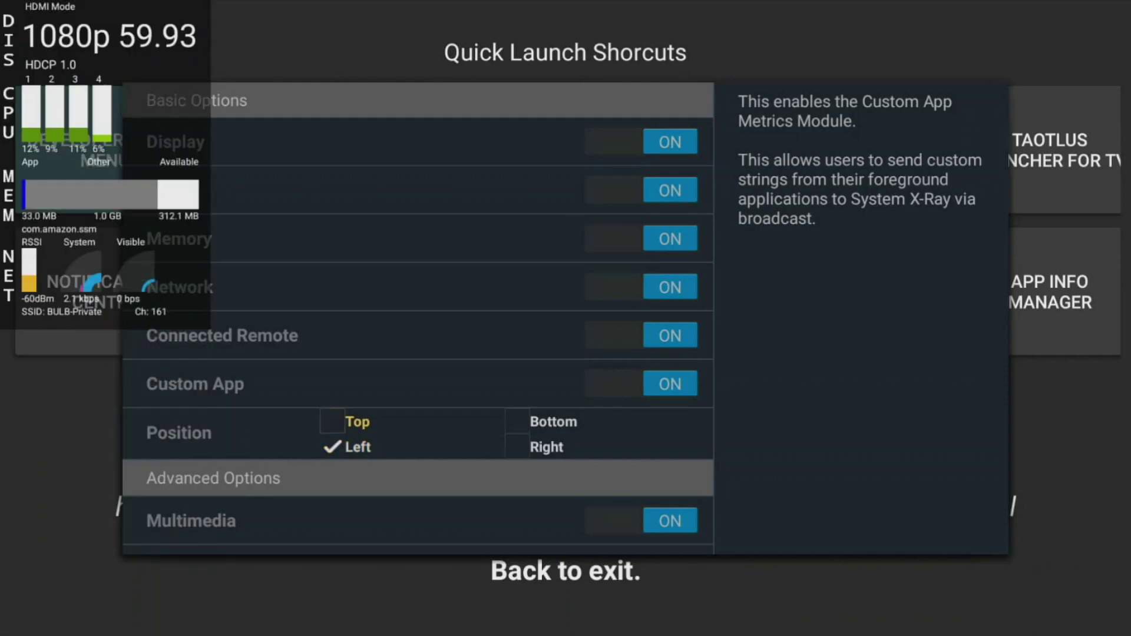
pyautogui.press('Down')
pyautogui.press('Right')
pyautogui.press('Return')
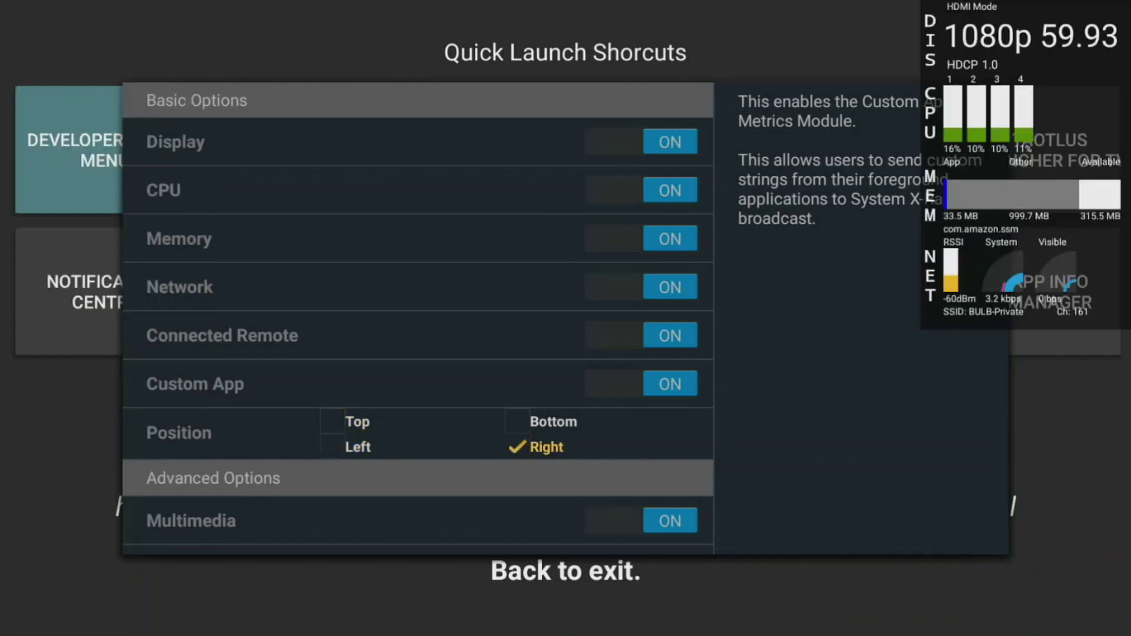
# Try the Left and Top overlay positions again and set the position back to Bottom.
pyautogui.press('Left')
pyautogui.press('Return')
pyautogui.press('Up')
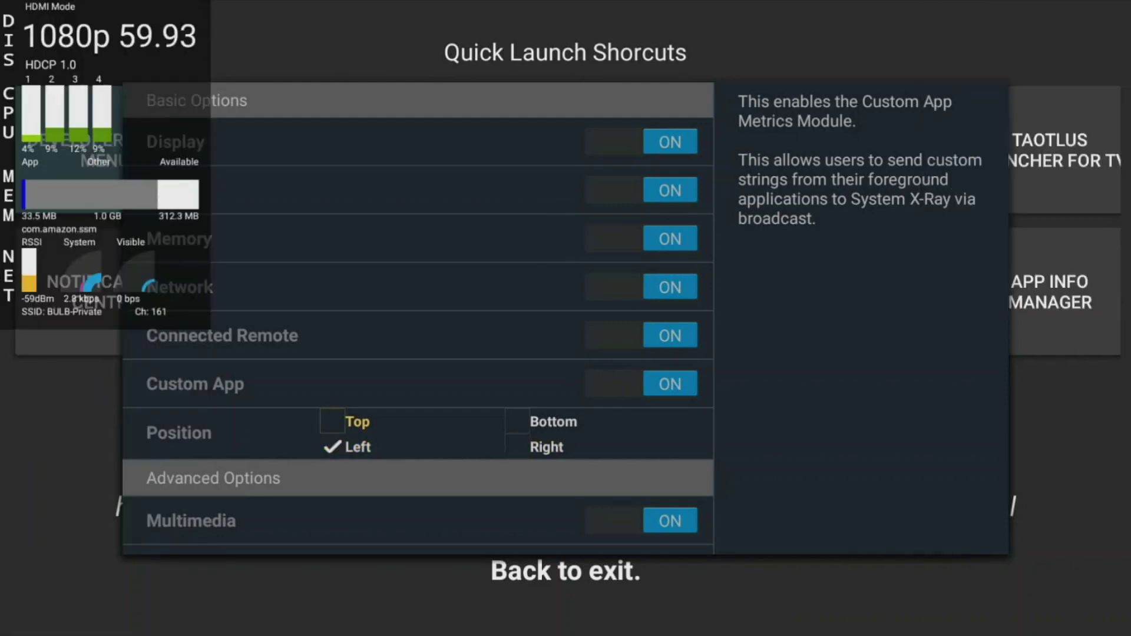
pyautogui.press('Return')
pyautogui.press('Right')
pyautogui.press('Return')
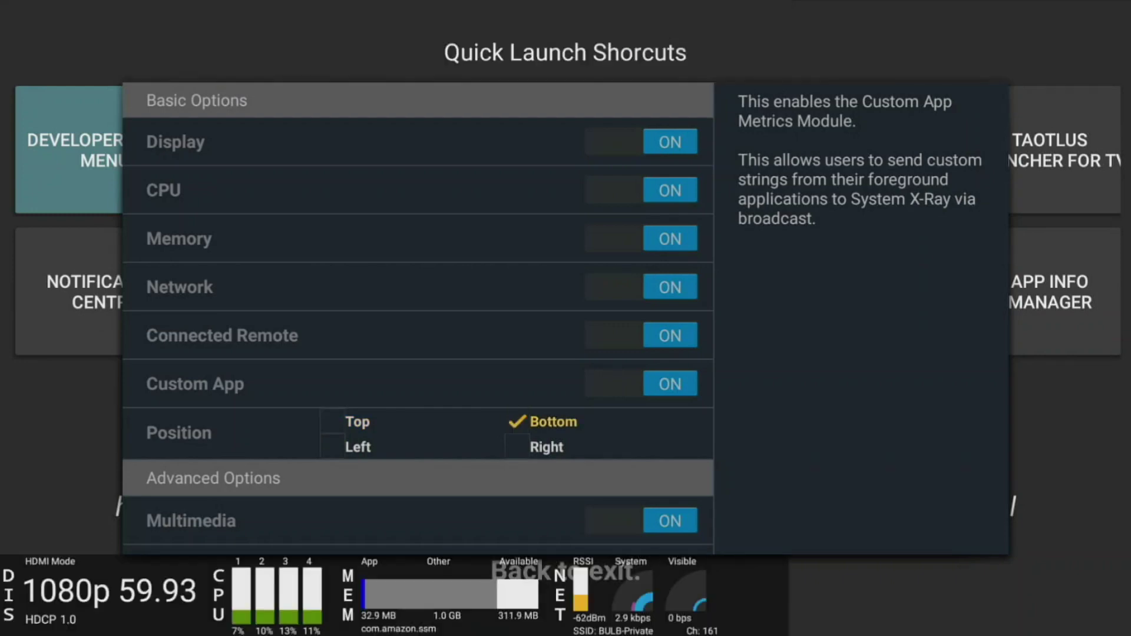
# Close the configuration panel and the Developer Tools Menu to return to the Quick Launch shortcuts.
pyautogui.press('Down')
pyautogui.press('Down')
pyautogui.press('Down')
pyautogui.press('Escape')
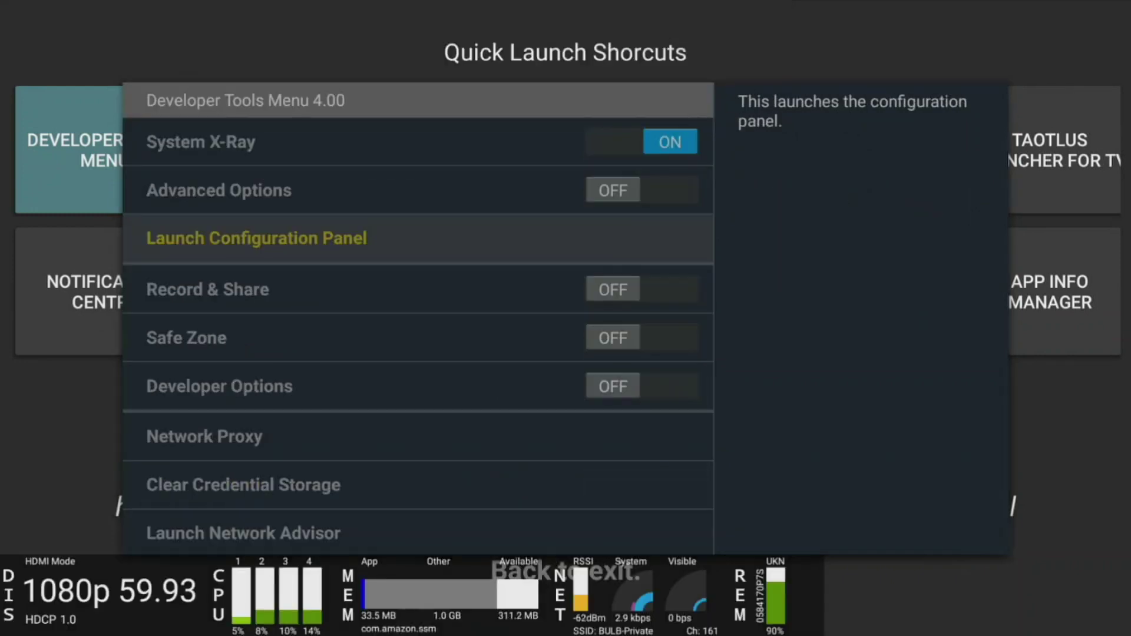
pyautogui.press('Escape')
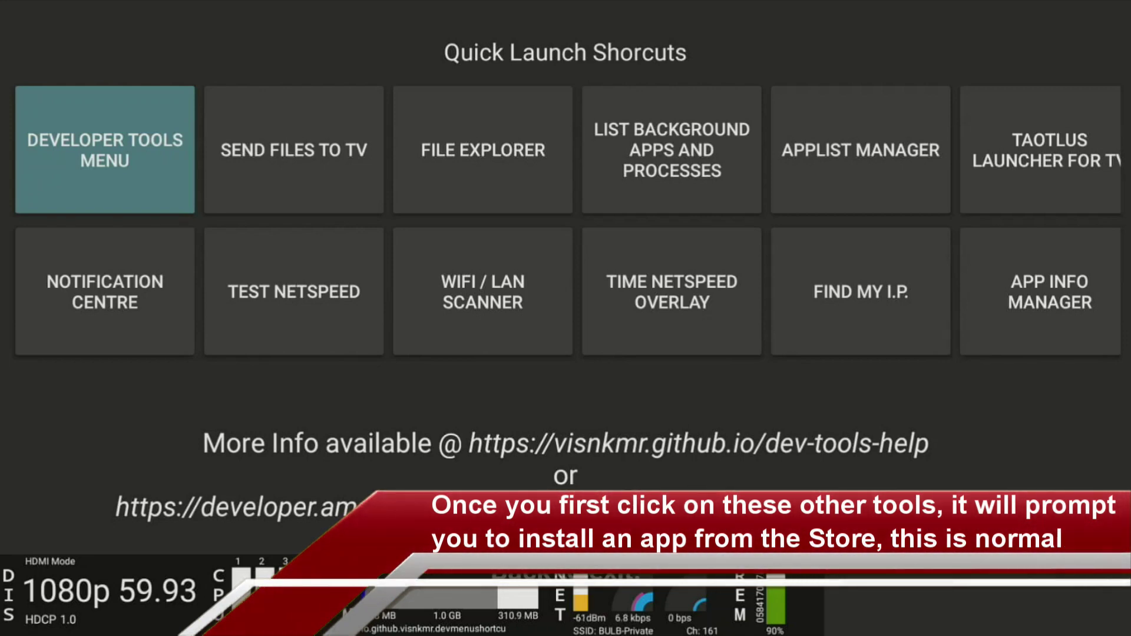
# Launch File Explorer from the Quick Launch shortcuts.
pyautogui.press('Right')
pyautogui.press('Right')
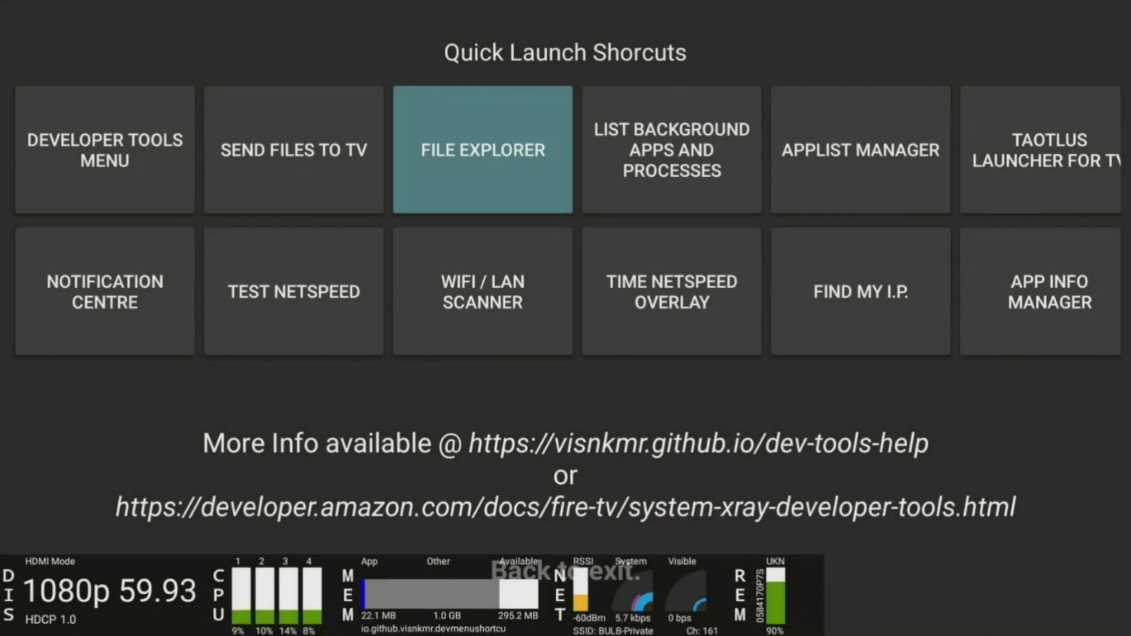
pyautogui.press('Return')
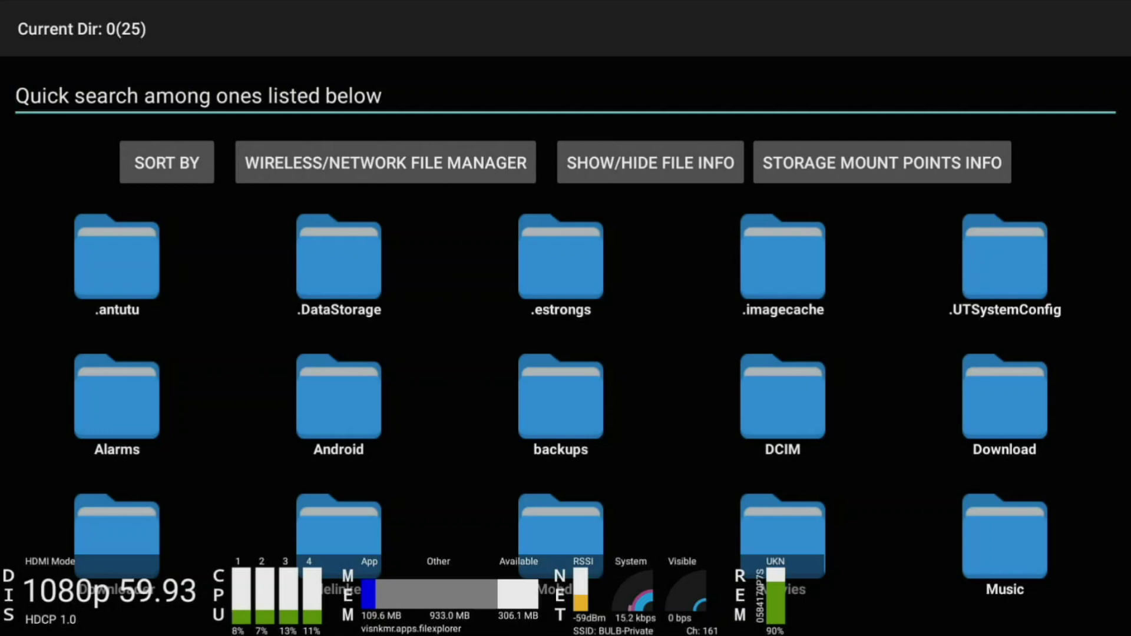
# Open the Download folder in the file listing.
pyautogui.press('Down')
pyautogui.press('Down')
pyautogui.press('Down')
pyautogui.press('Down')
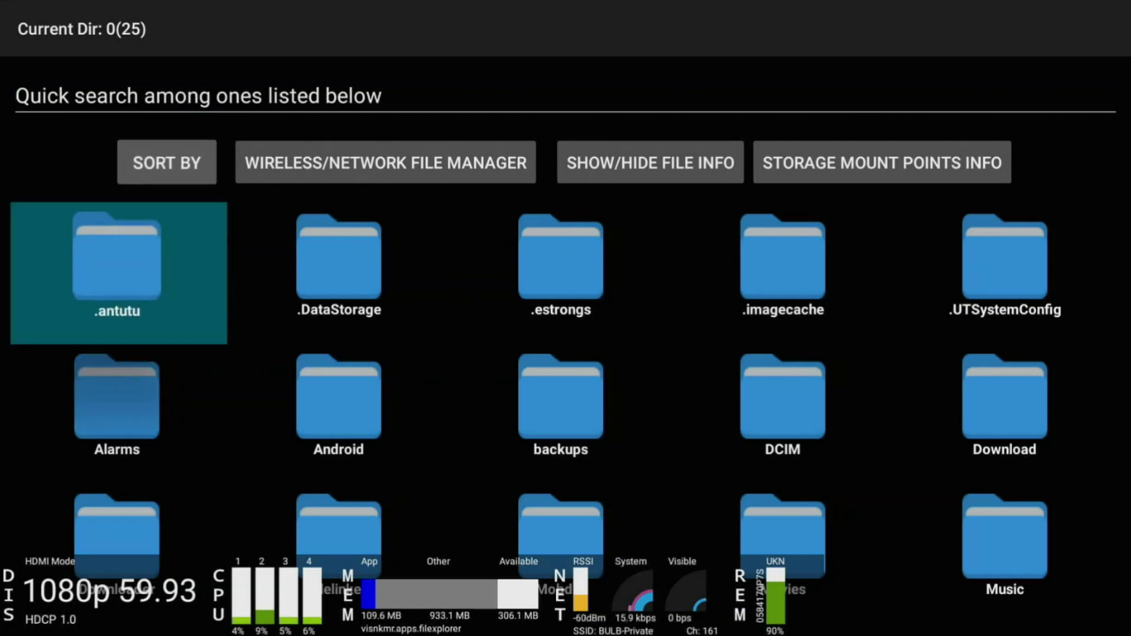
pyautogui.press('Right')
pyautogui.press('Right')
pyautogui.press('Right')
pyautogui.press('Right')
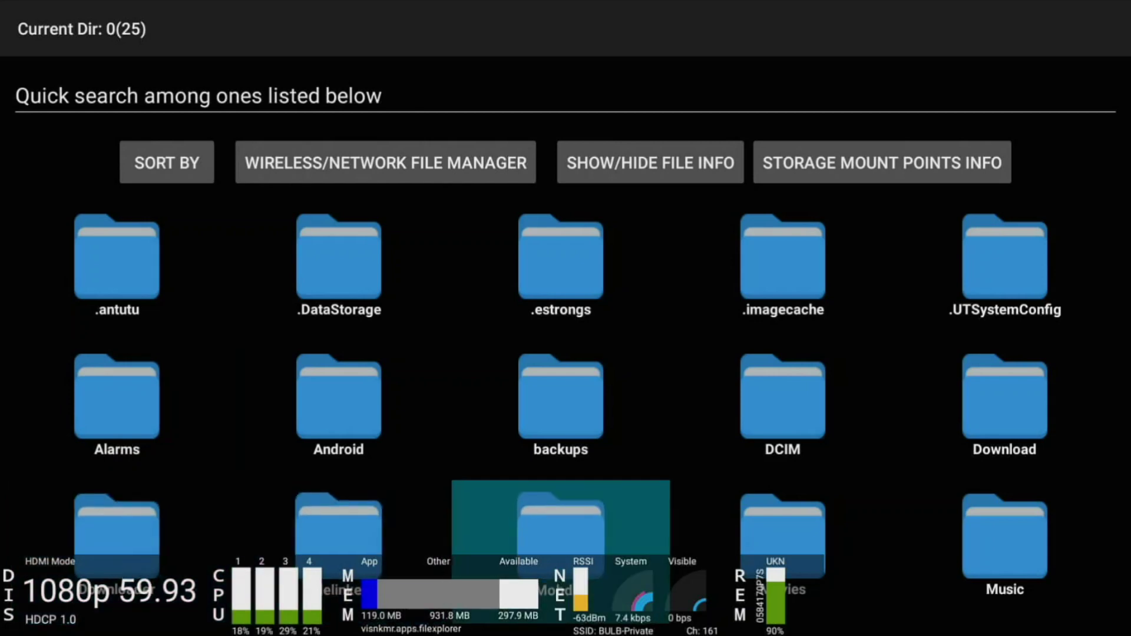
pyautogui.press('Up')
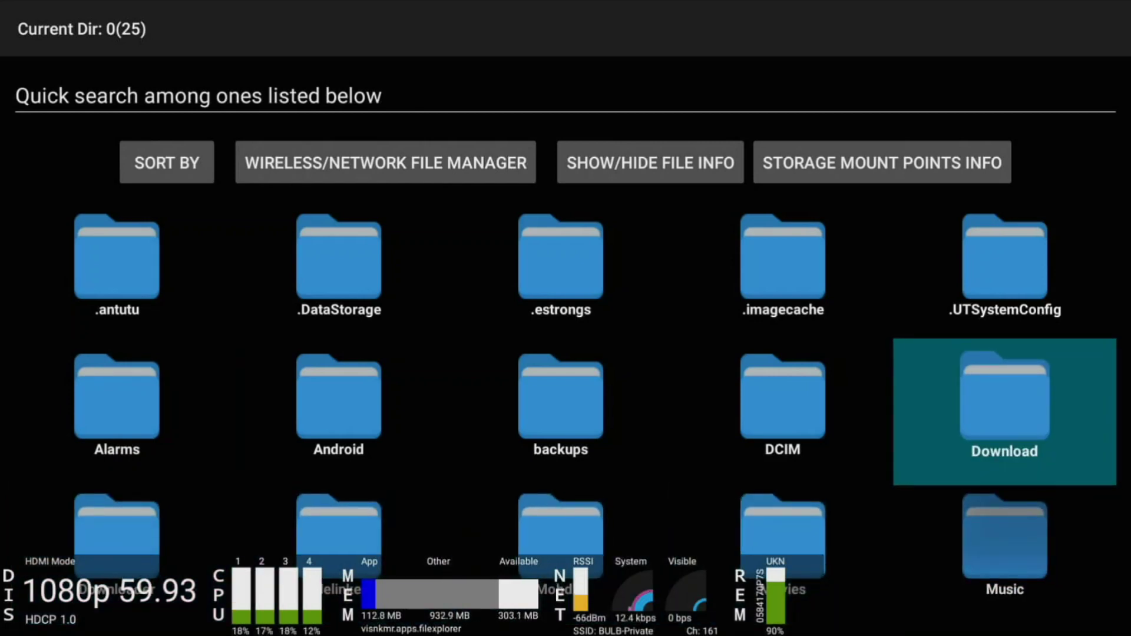
pyautogui.press('Return')
# View the contents of the du_gdt_download folder and go back to the Download folder.
pyautogui.press('Down')
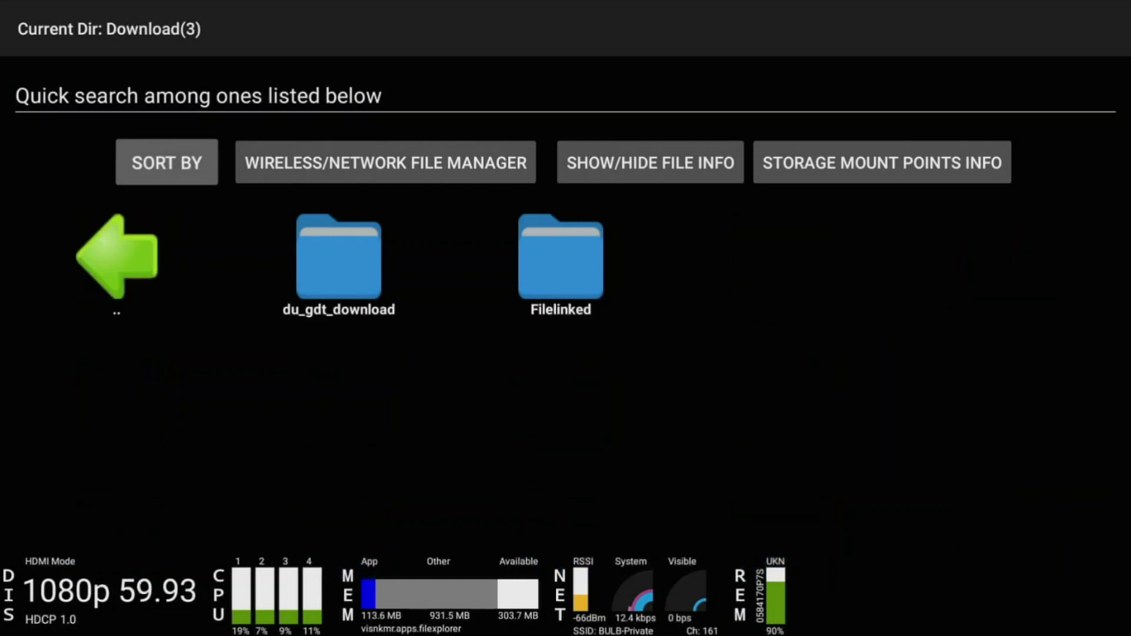
pyautogui.press('Down')
pyautogui.press('Right')
pyautogui.press('Return')
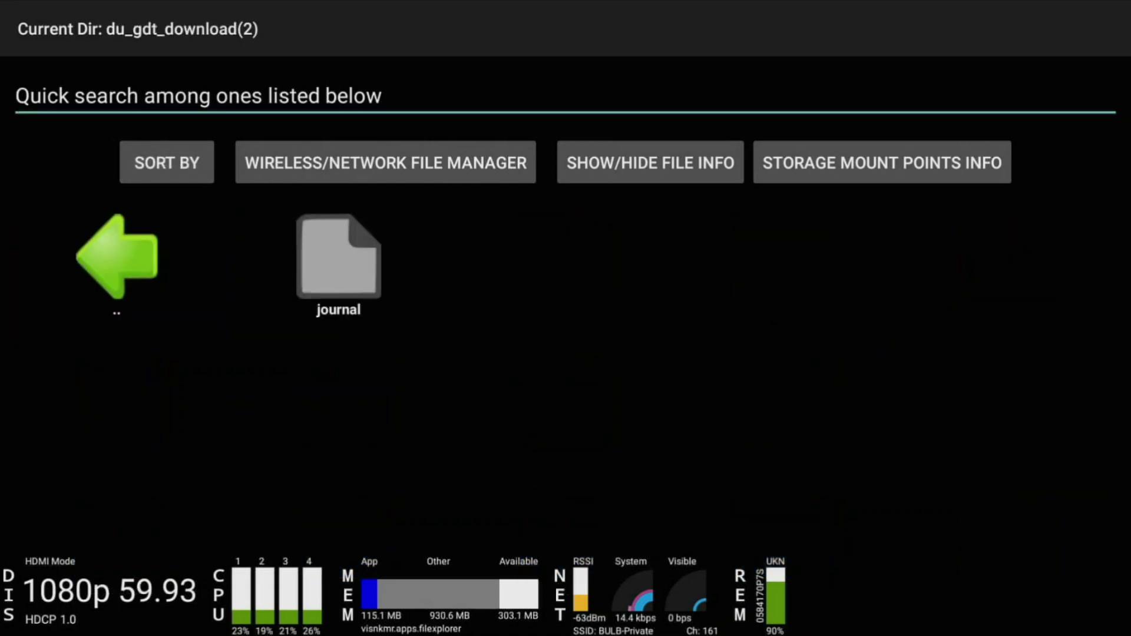
pyautogui.press('Down')
pyautogui.press('Down')
pyautogui.press('Return')
# View the contents of the Filelinked folder and go back to the Download folder.
pyautogui.press('Down')
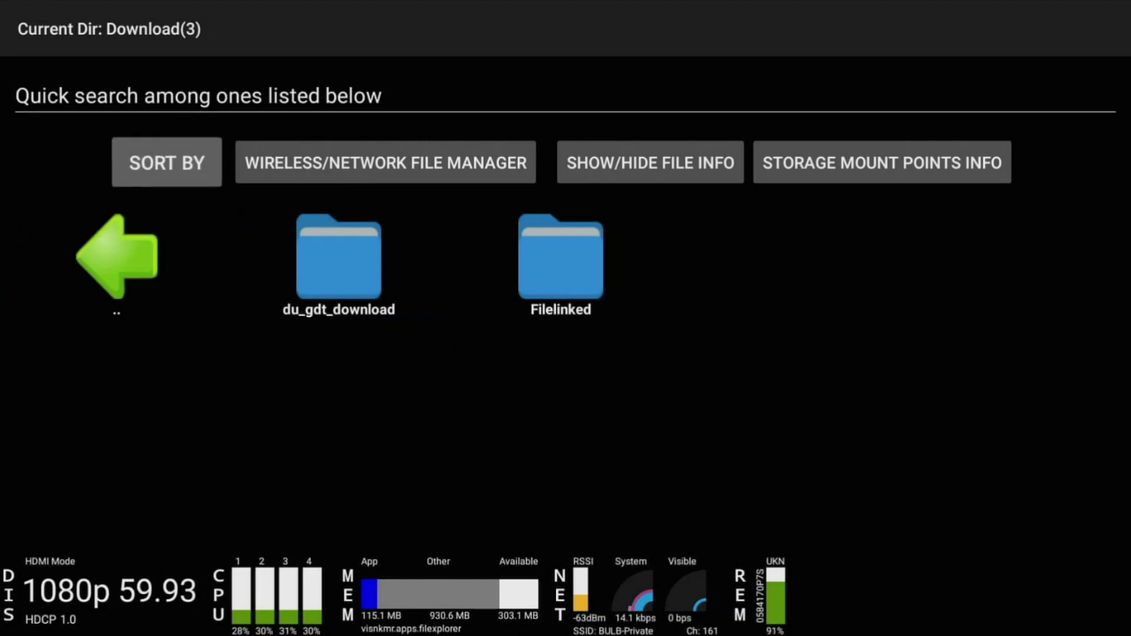
pyautogui.press('Right')
pyautogui.press('Down')
pyautogui.press('Right')
pyautogui.press('Return')
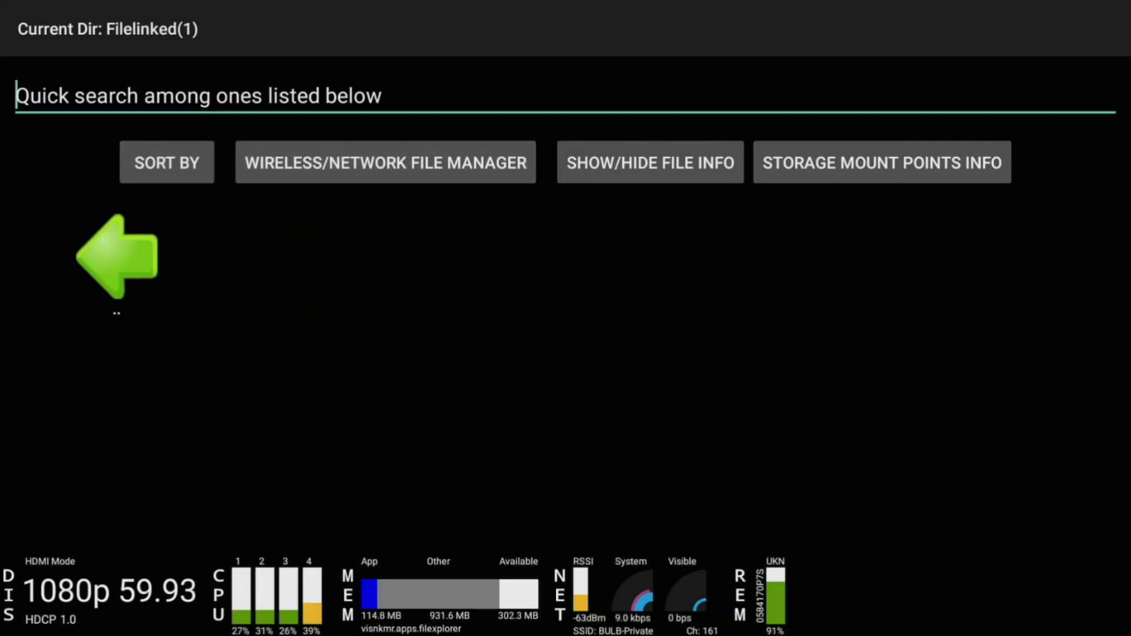
pyautogui.press('Down')
pyautogui.press('Down')
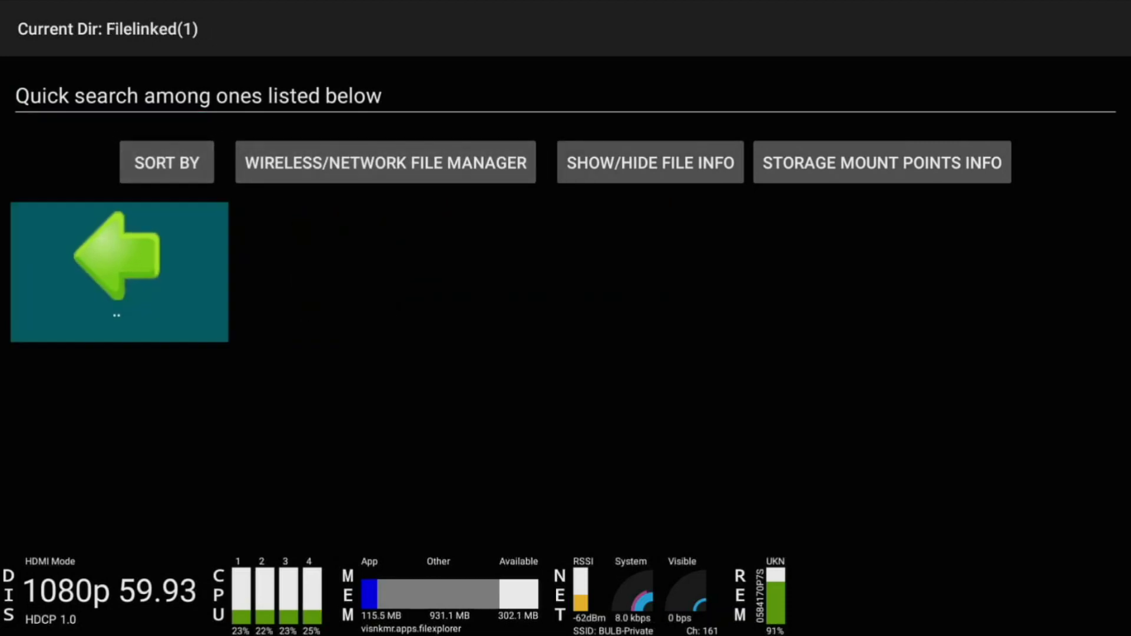
pyautogui.press('Return')
pyautogui.press('Down')
pyautogui.press('Down')
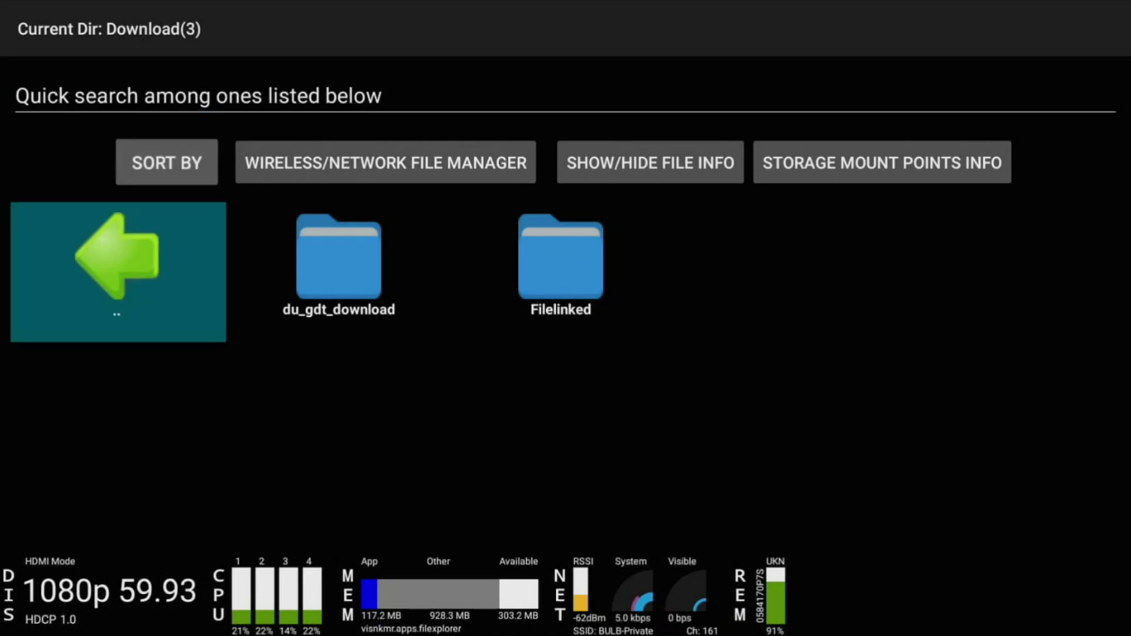
# Return to the storage root directory and delete the filelinked.apk file.
pyautogui.press('Return')
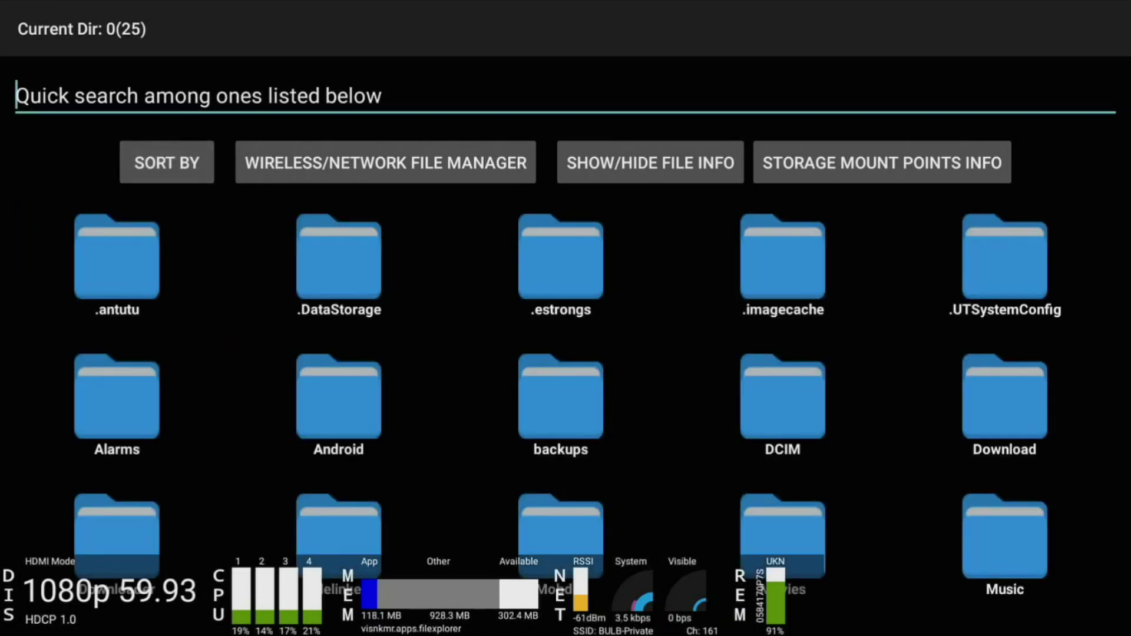
pyautogui.press('Down')
pyautogui.press('Down')
pyautogui.press('Down')
pyautogui.press('Down')
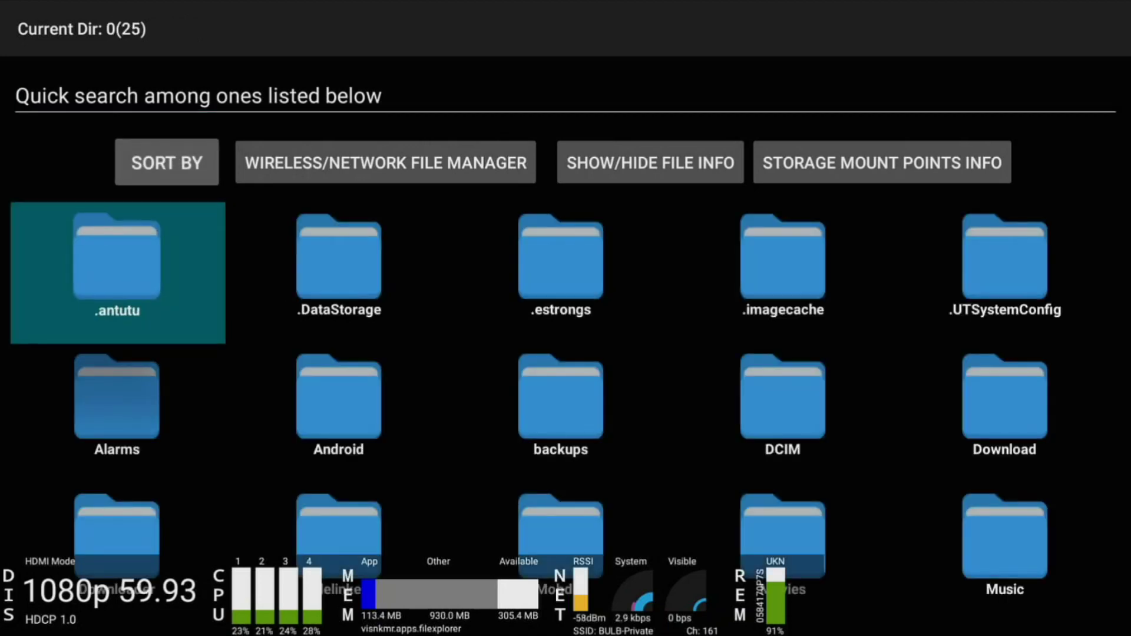
pyautogui.press('Down')
pyautogui.press('Down')
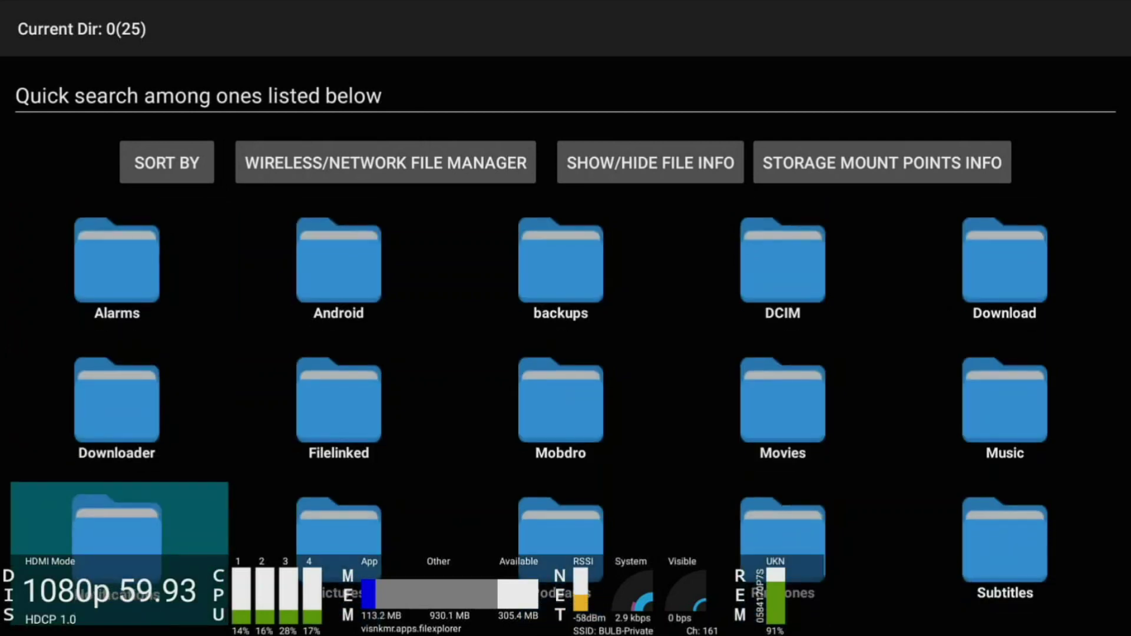
pyautogui.press('Right')
pyautogui.press('Right')
pyautogui.press('Right')
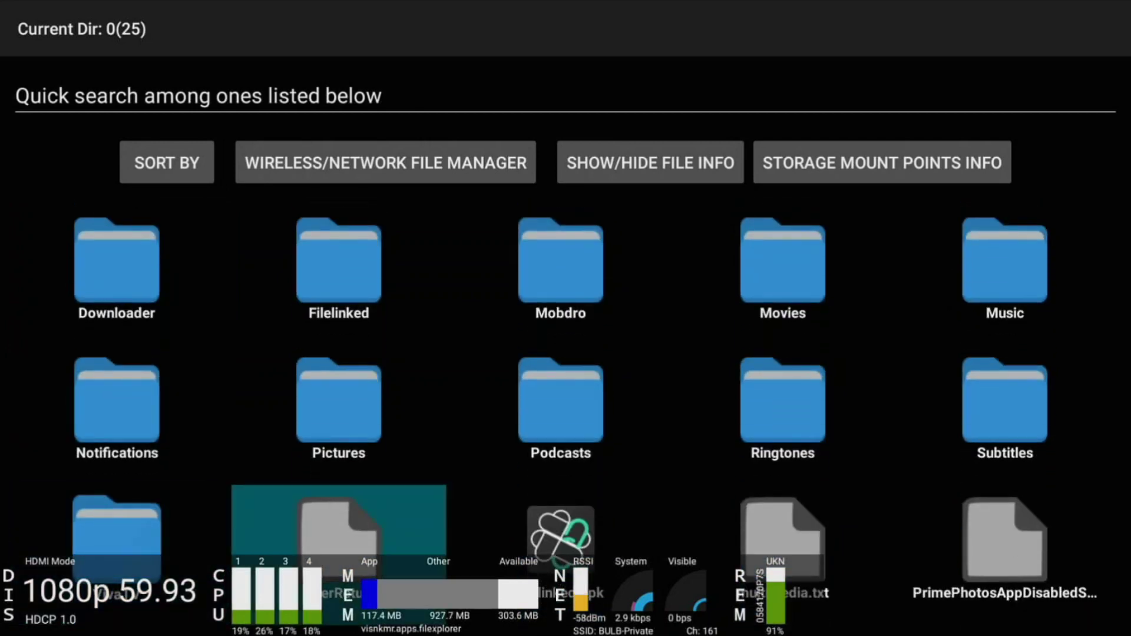
pyautogui.press('Left')
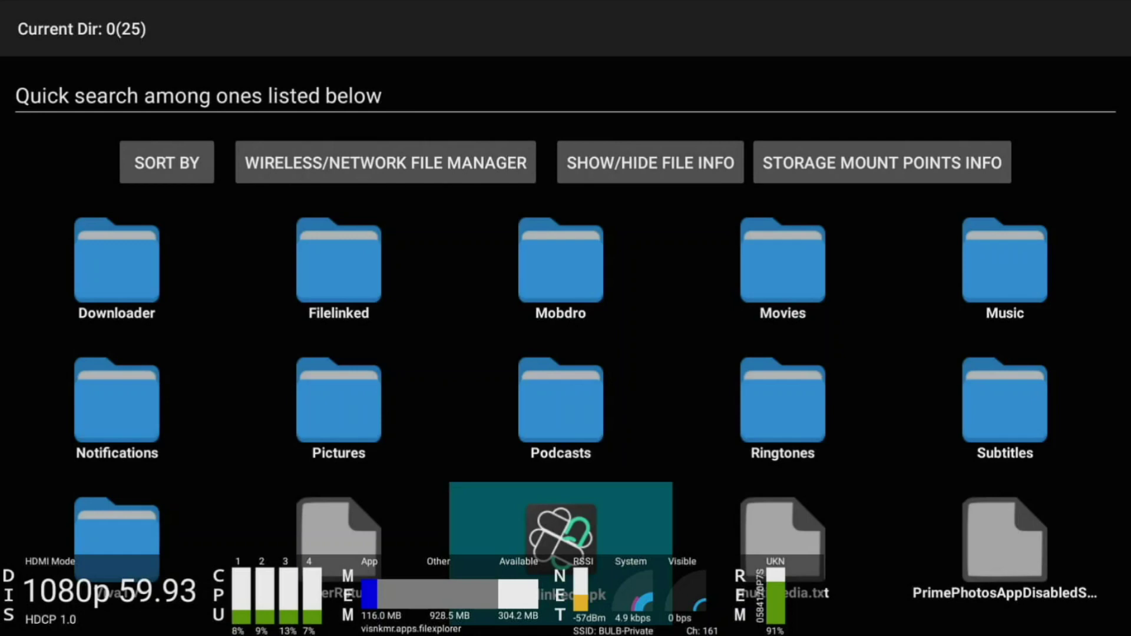
pyautogui.press('Return')
pyautogui.press('Down')
pyautogui.press('Down')
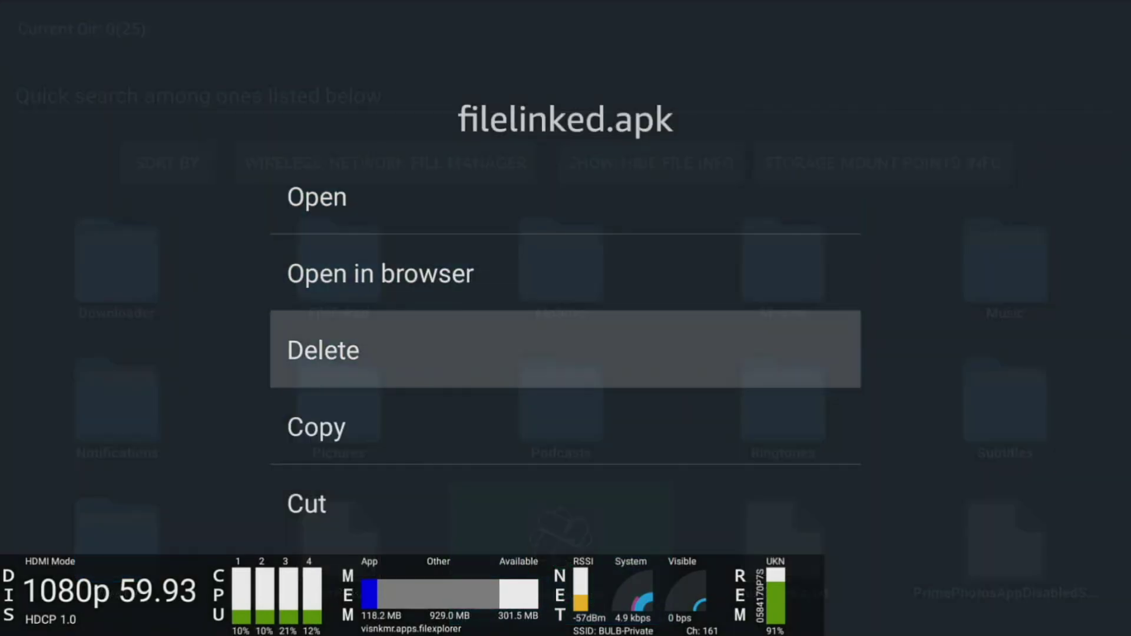
pyautogui.press('Return')
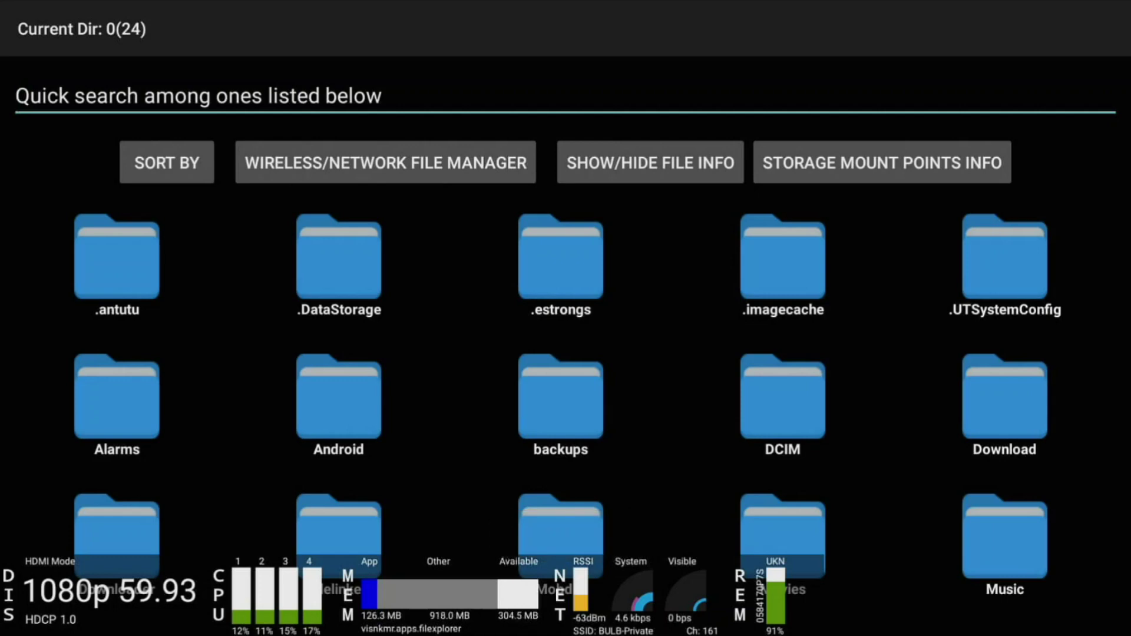
# Browse the files and folders of the storage root and open the Mobdro folder.
pyautogui.press('Down')
pyautogui.press('Down')
pyautogui.press('Down')
pyautogui.press('Down')
pyautogui.press('Down')
pyautogui.press('Down')
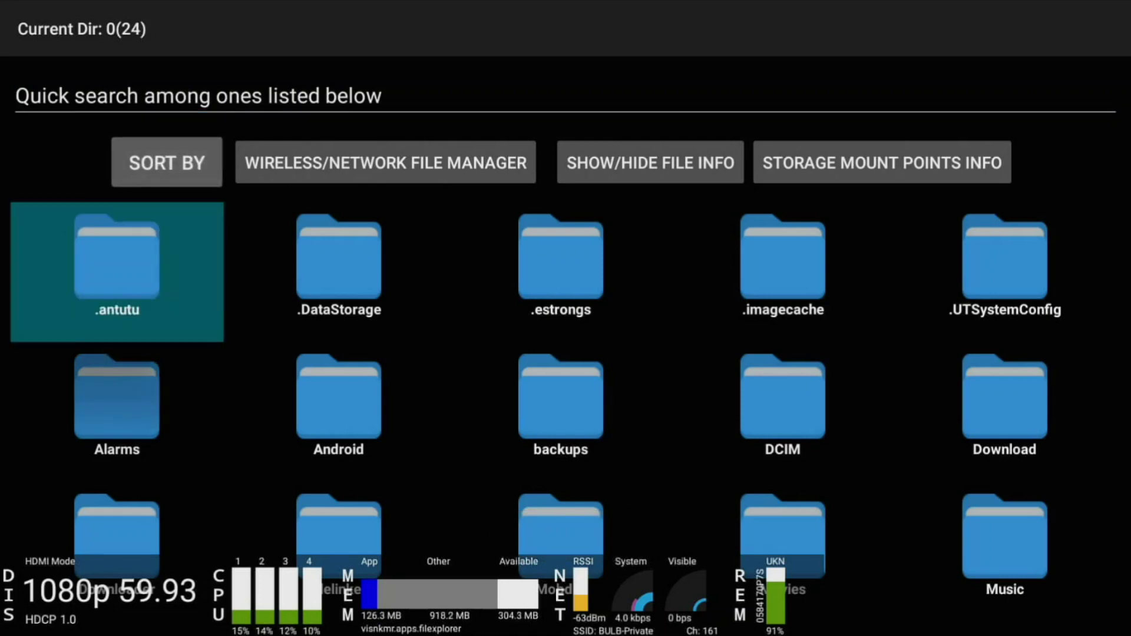
pyautogui.press('Right')
pyautogui.press('Right')
pyautogui.press('Right')
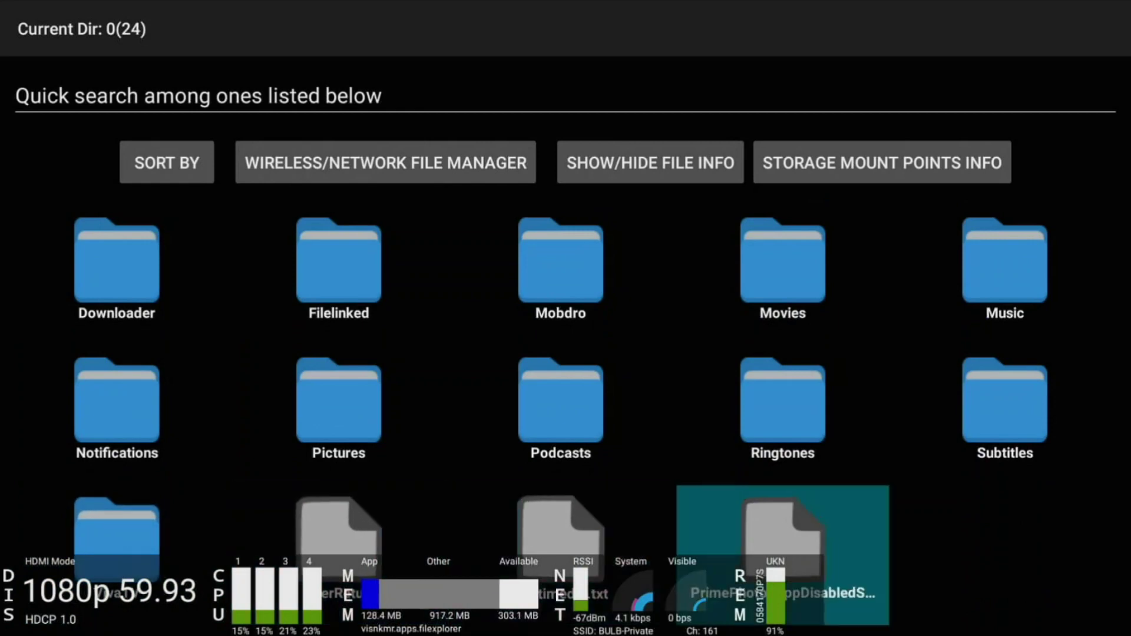
pyautogui.press('Up')
pyautogui.press('Right')
pyautogui.press('Up')
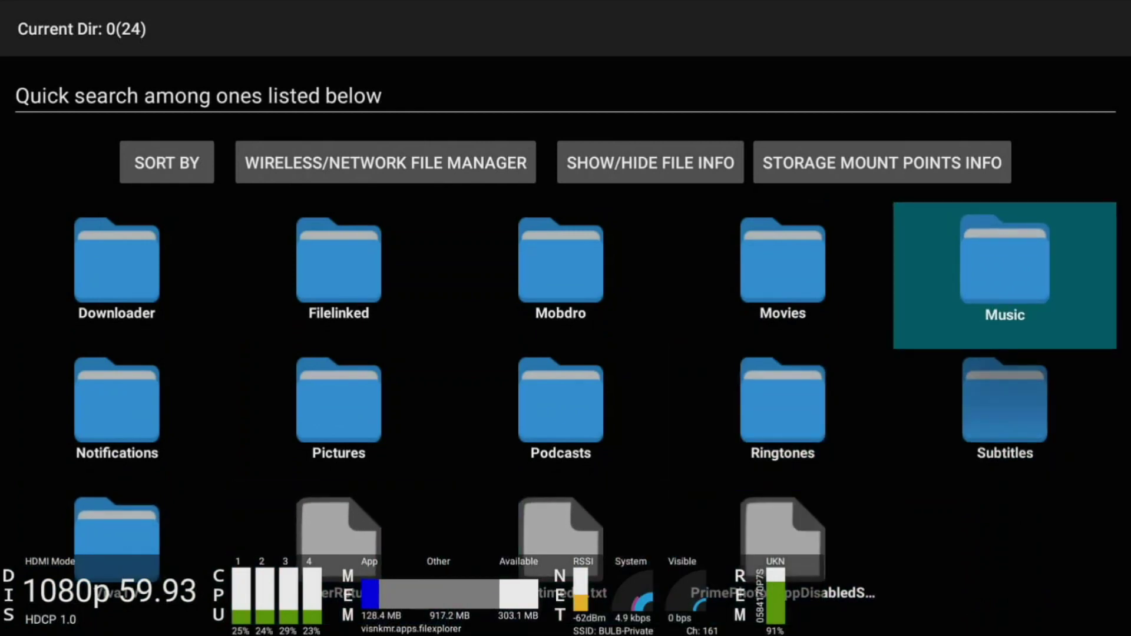
pyautogui.press('Left')
pyautogui.press('Left')
pyautogui.press('Return')
# View the contents of the Downloads folder inside Mobdro and go back to the Mobdro folder.
pyautogui.press('Down')
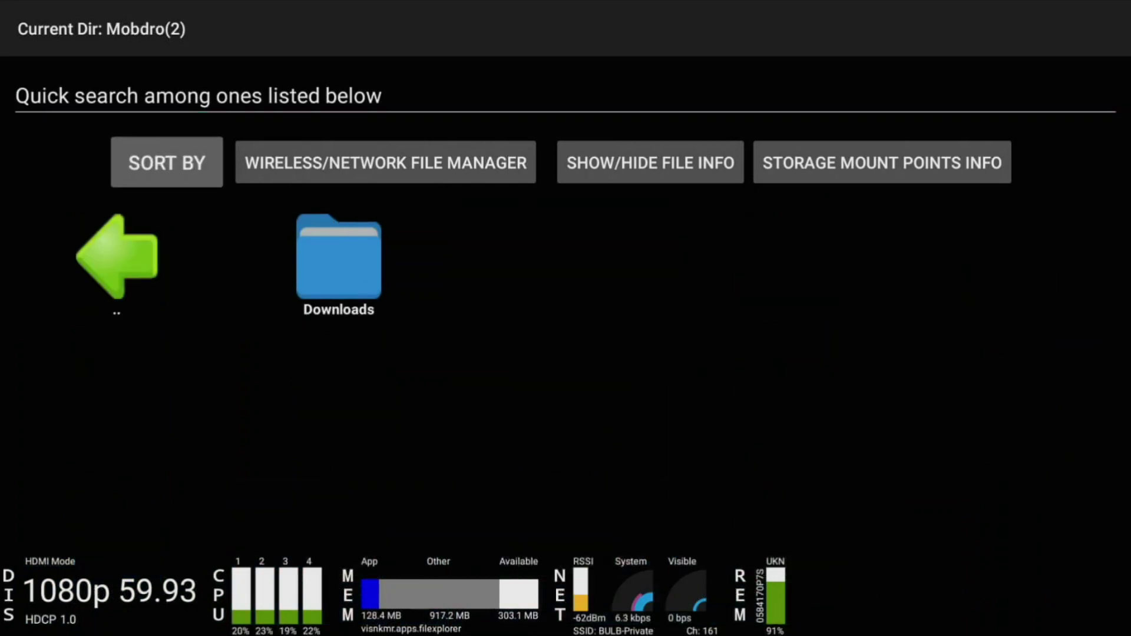
pyautogui.press('Down')
pyautogui.press('Right')
pyautogui.press('Return')
pyautogui.press('Down')
pyautogui.press('Down')
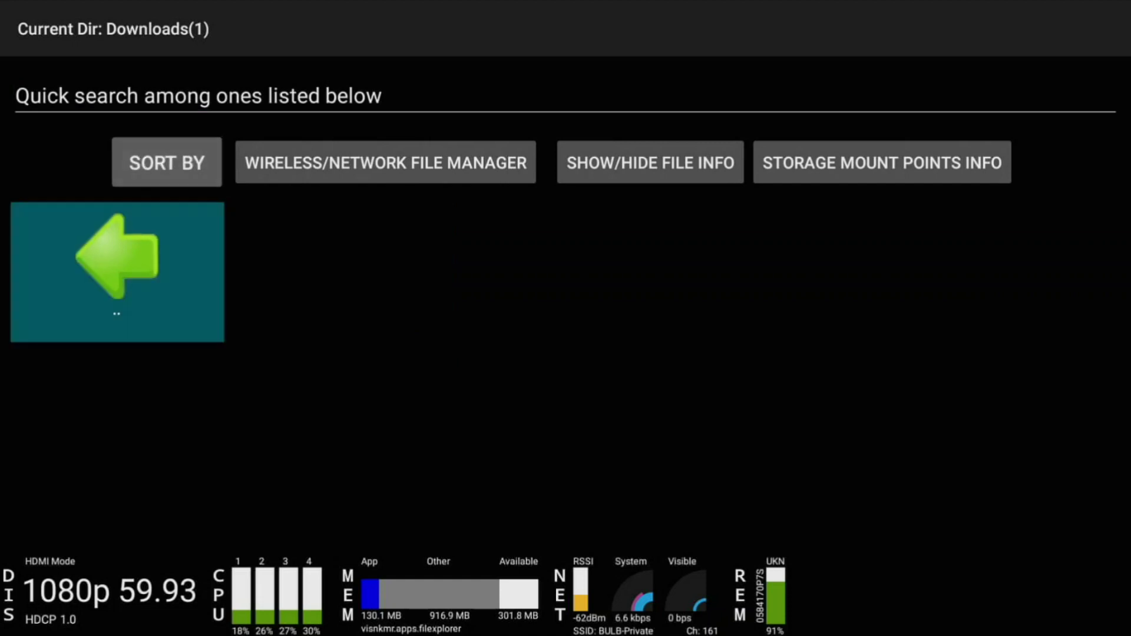
pyautogui.press('Return')
pyautogui.press('Down')
pyautogui.press('Down')
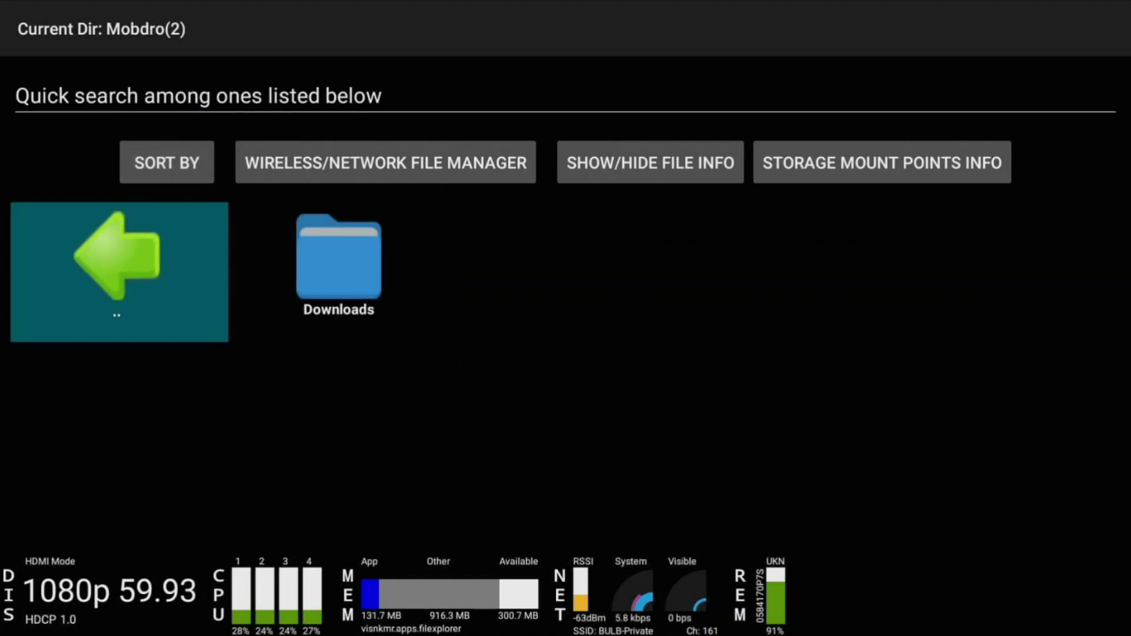
# Leave the Mobdro folder and view the Download folder of the storage root.
pyautogui.press('Return')
pyautogui.press('Return')
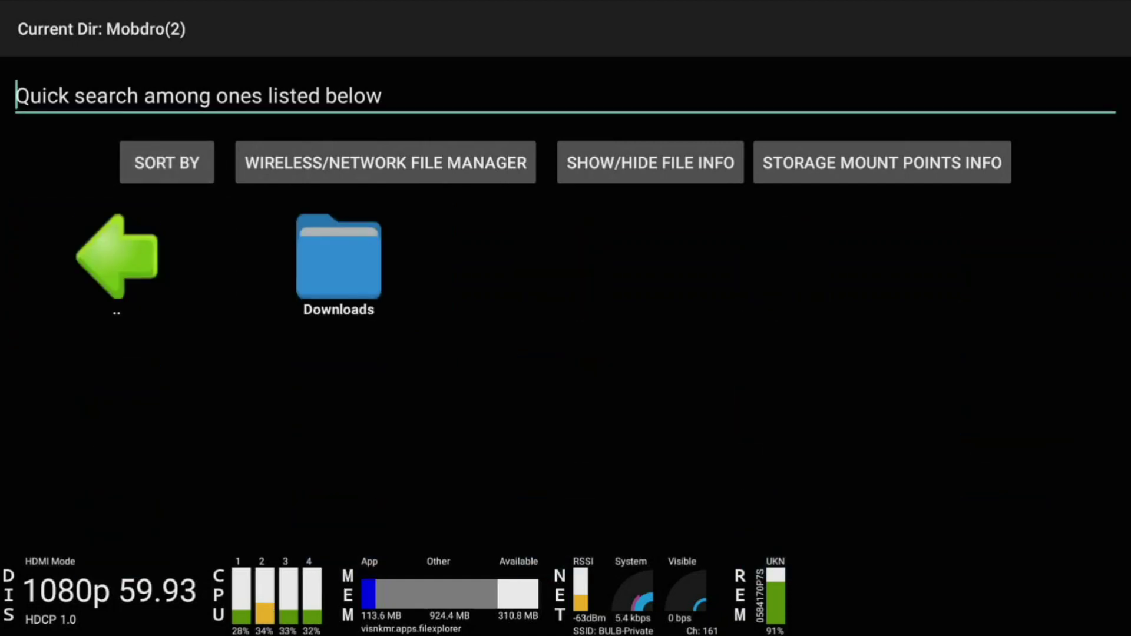
pyautogui.press('Down')
pyautogui.press('Down')
pyautogui.press('Return')
pyautogui.press('Return')
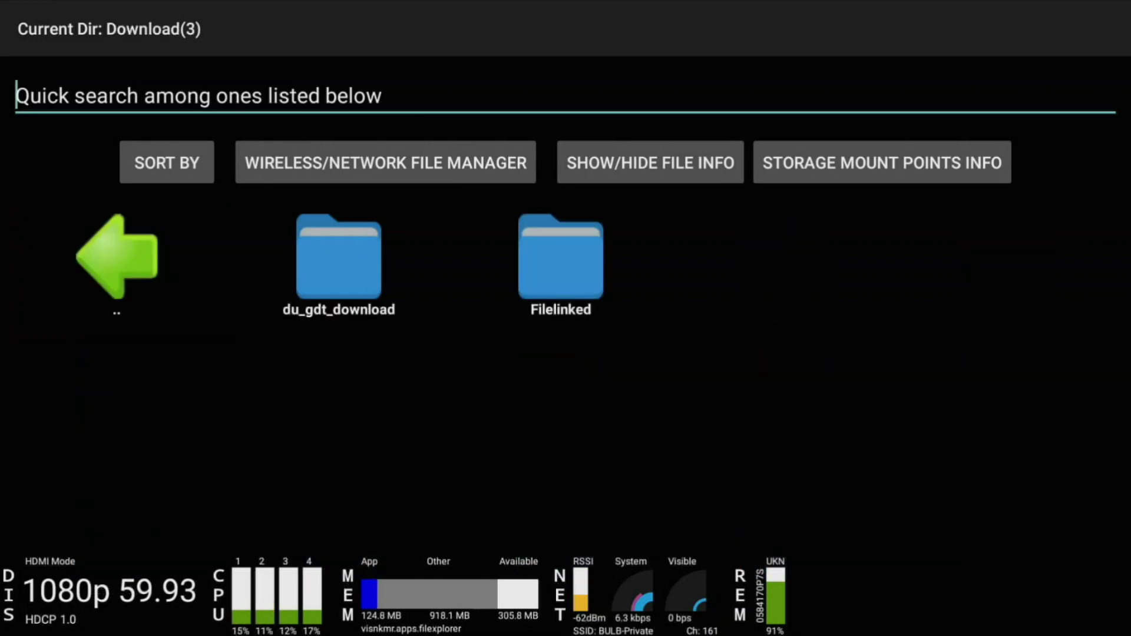
pyautogui.press('Return')
pyautogui.press('Return')
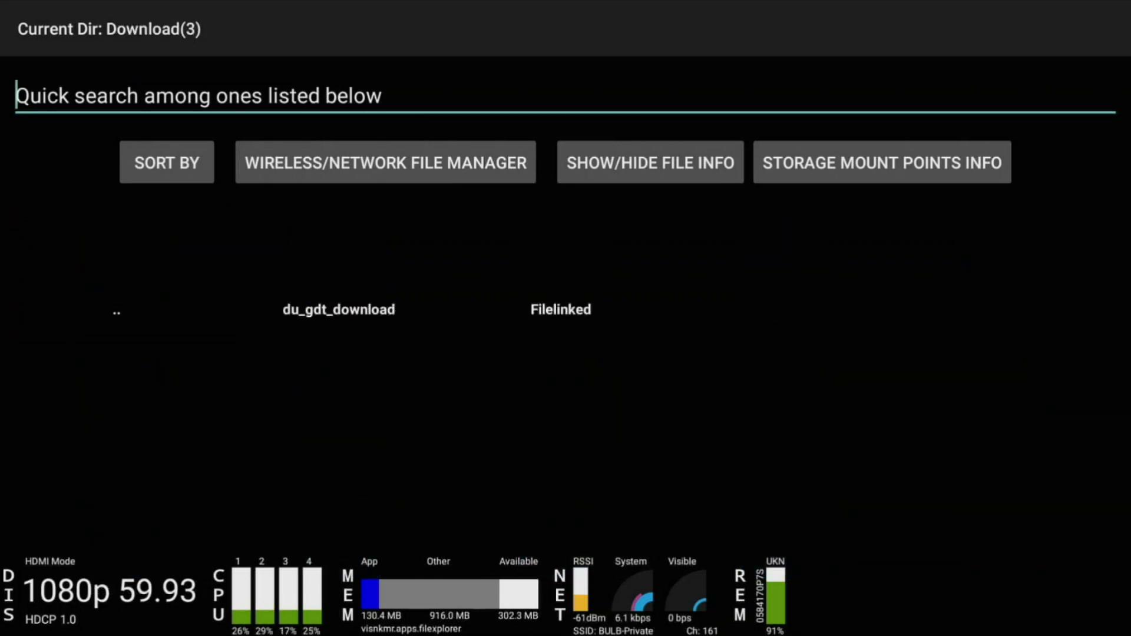
# Exit File Explorer and launch List Background Apps and Processes from the Quick Launch shortcuts.
pyautogui.press('Escape')
pyautogui.press('Escape')
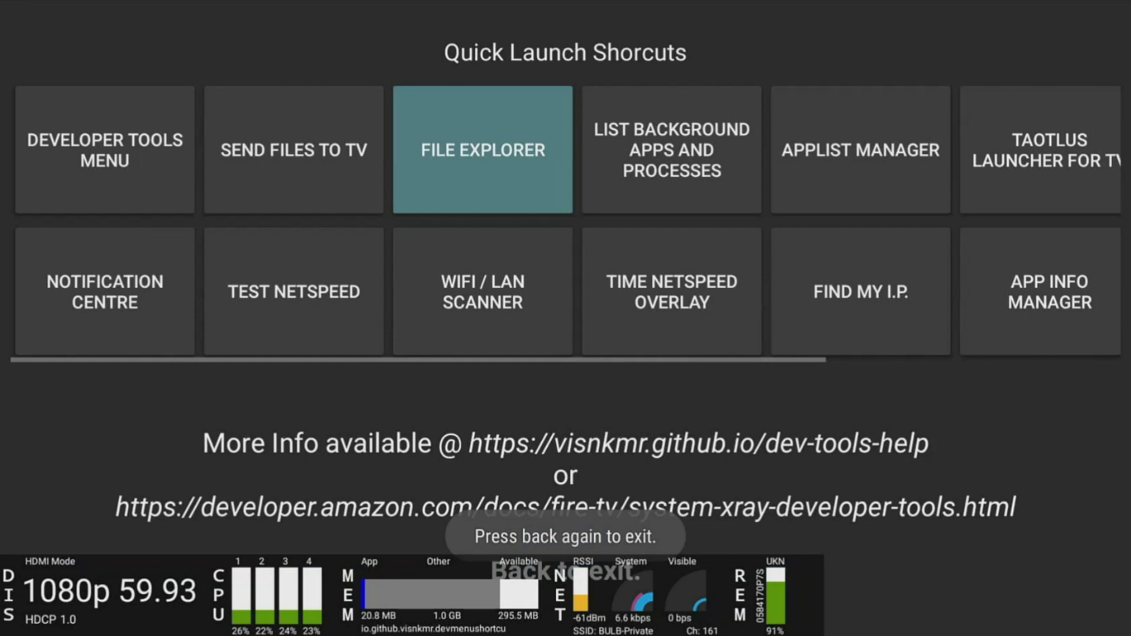
pyautogui.press('Right')
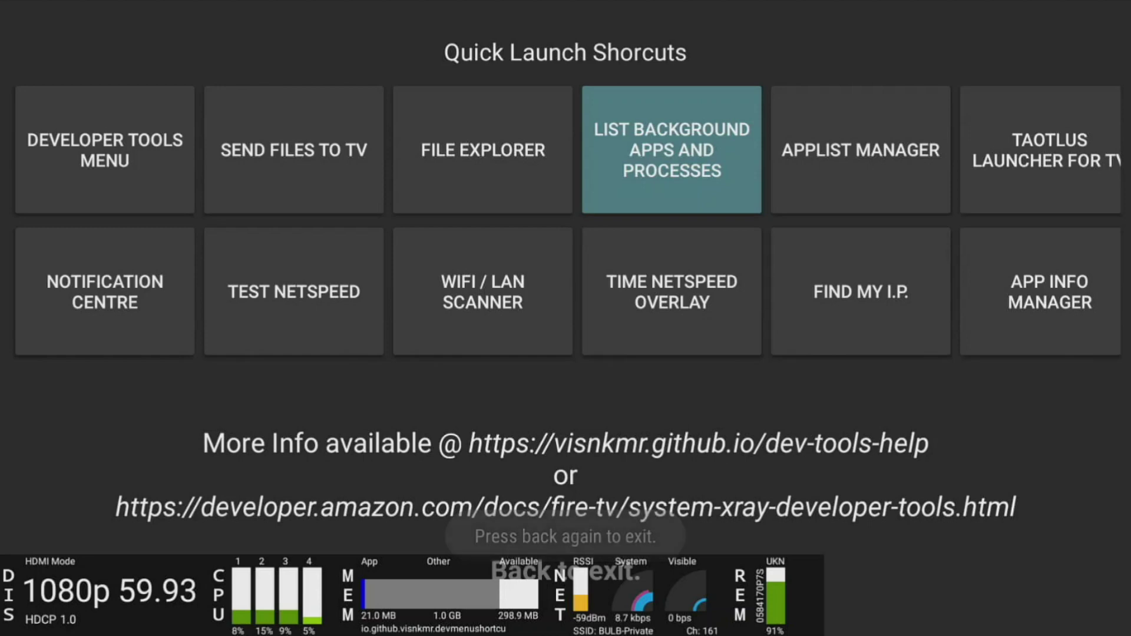
pyautogui.press('Return')
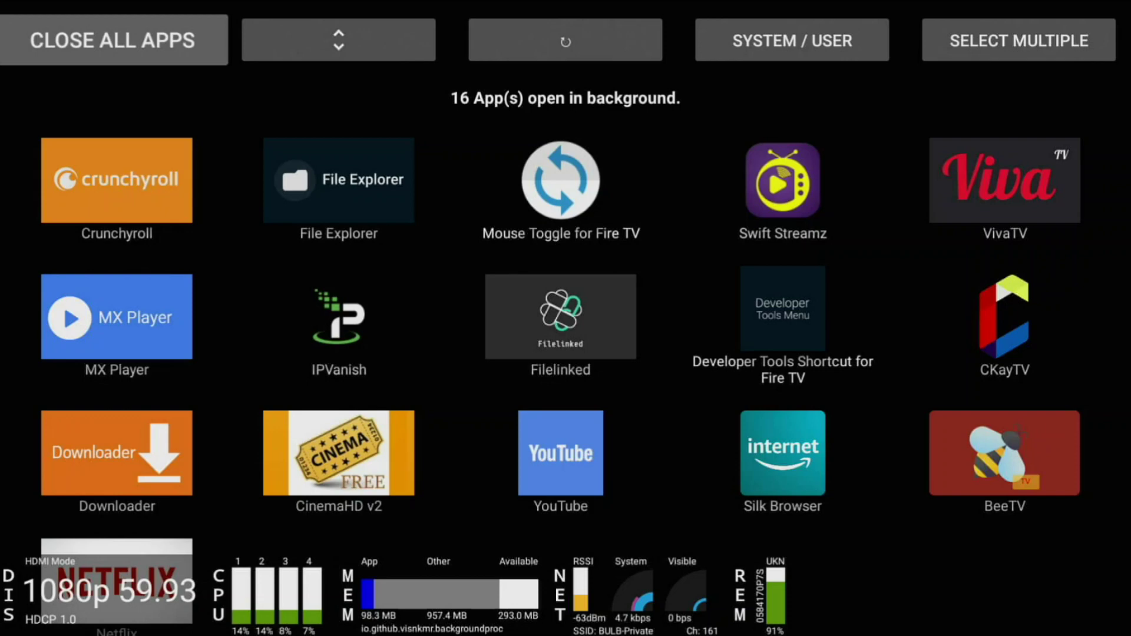
# Start closing all apps in the background list and force stop Crunchyroll.
pyautogui.press('Down')
pyautogui.press('Down')
pyautogui.press('Up')
pyautogui.press('Up')
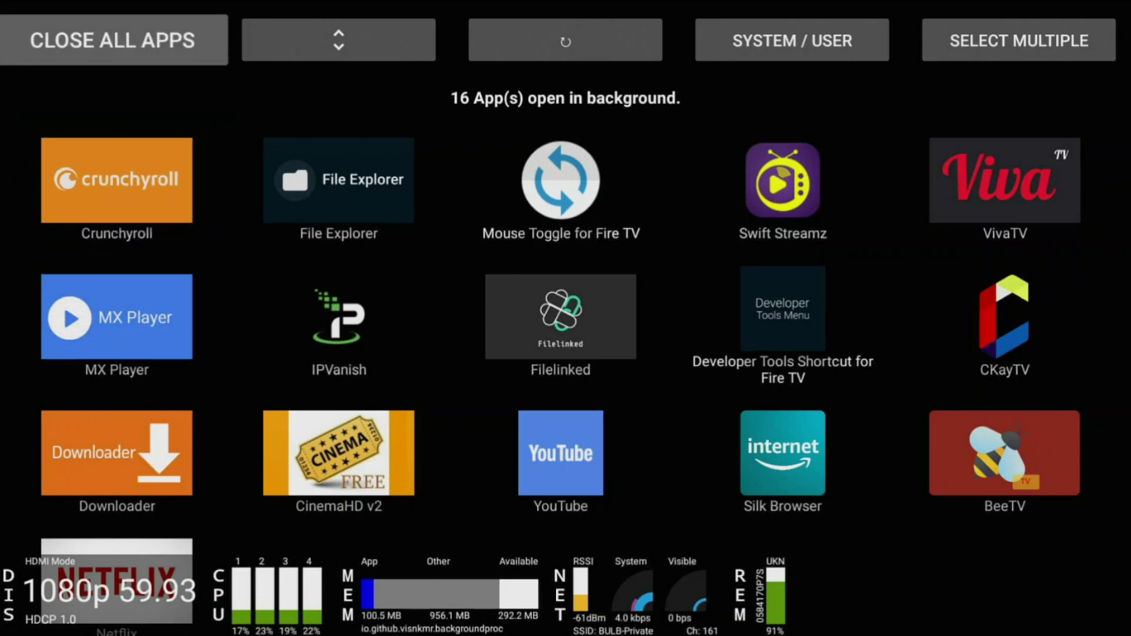
pyautogui.press('Return')
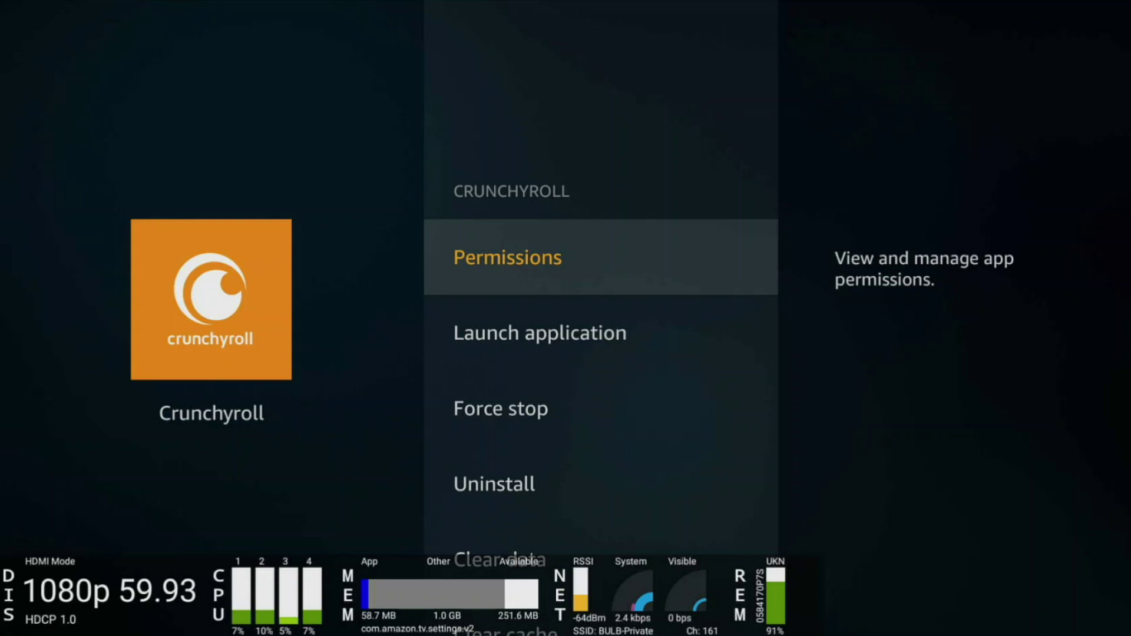
pyautogui.press('Down')
pyautogui.press('Down')
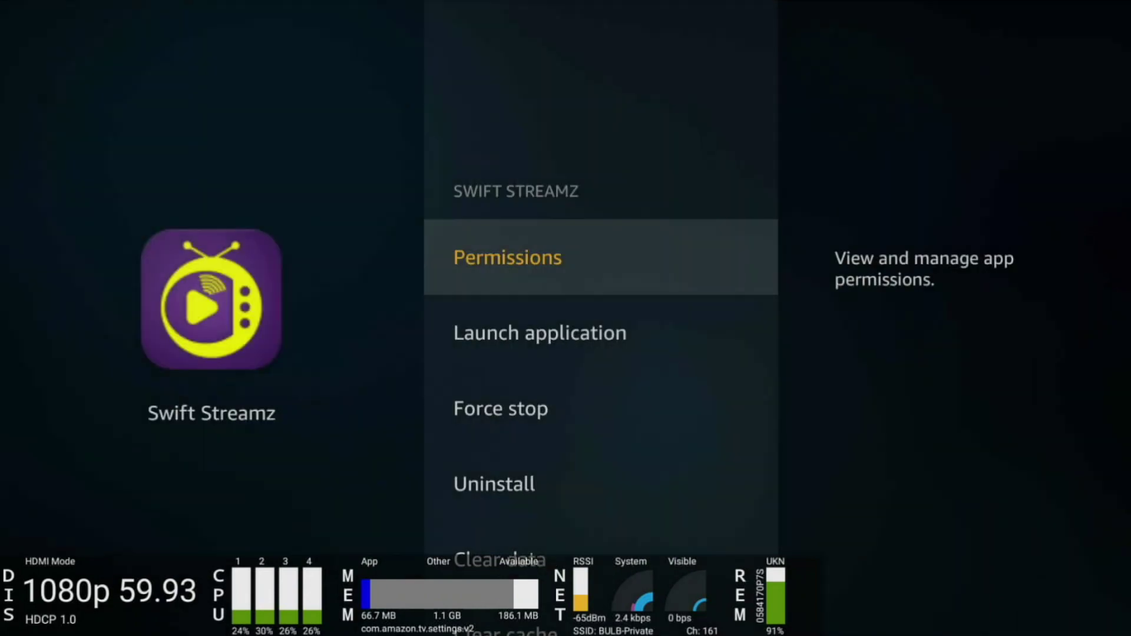
# Force stop Swift Streamz and MX Player from their app settings pages.
pyautogui.press('Down')
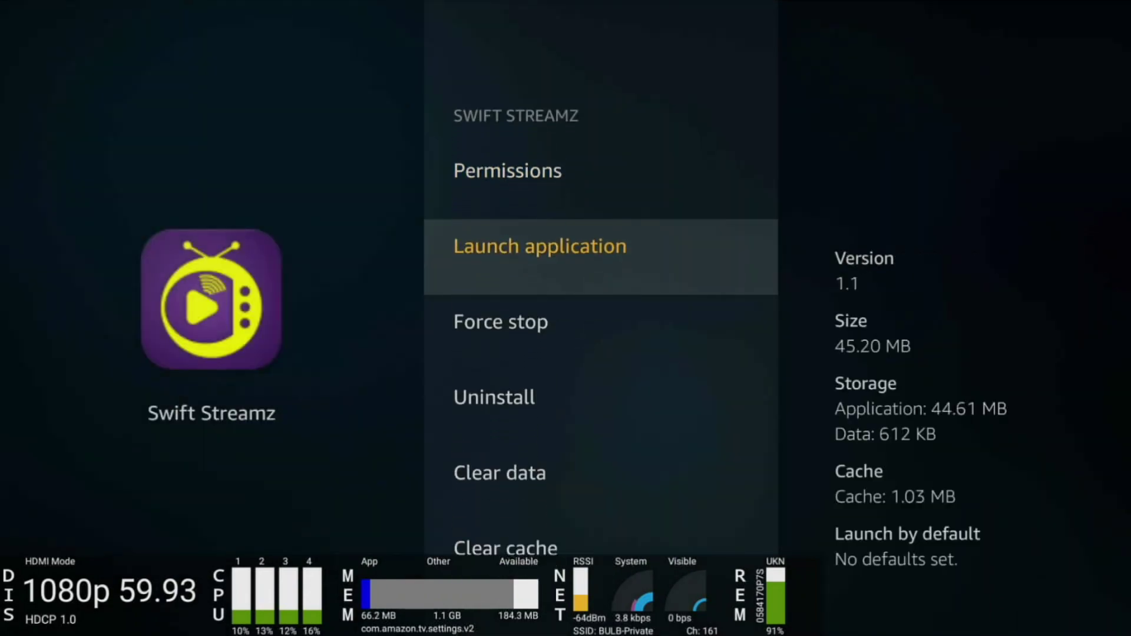
pyautogui.press('Down')
pyautogui.press('Return')
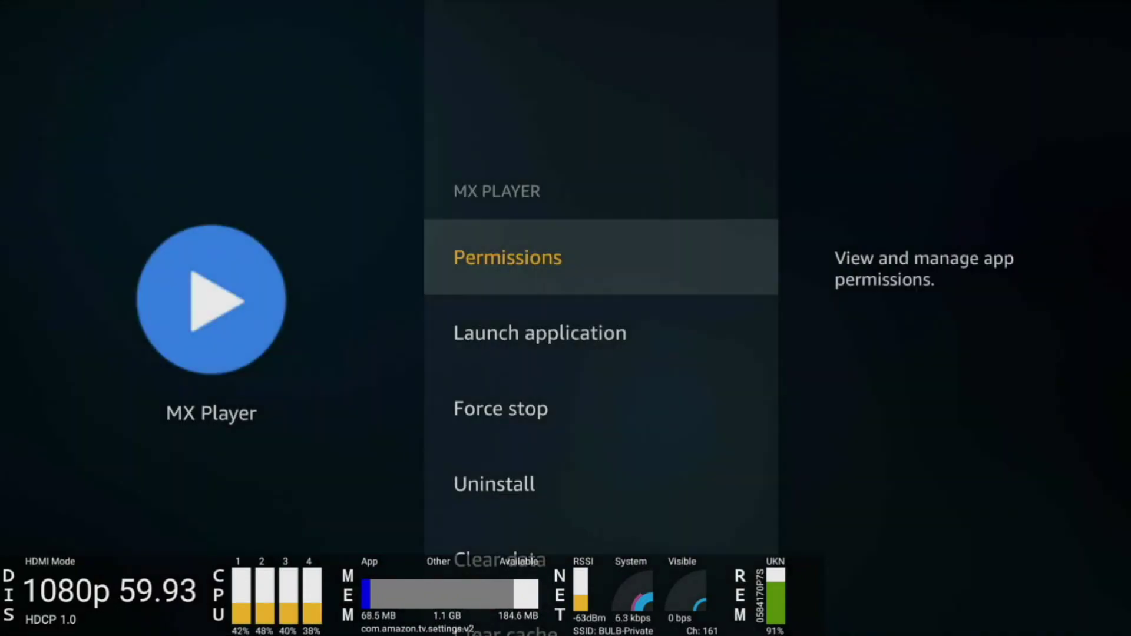
pyautogui.press('Down')
pyautogui.press('Down')
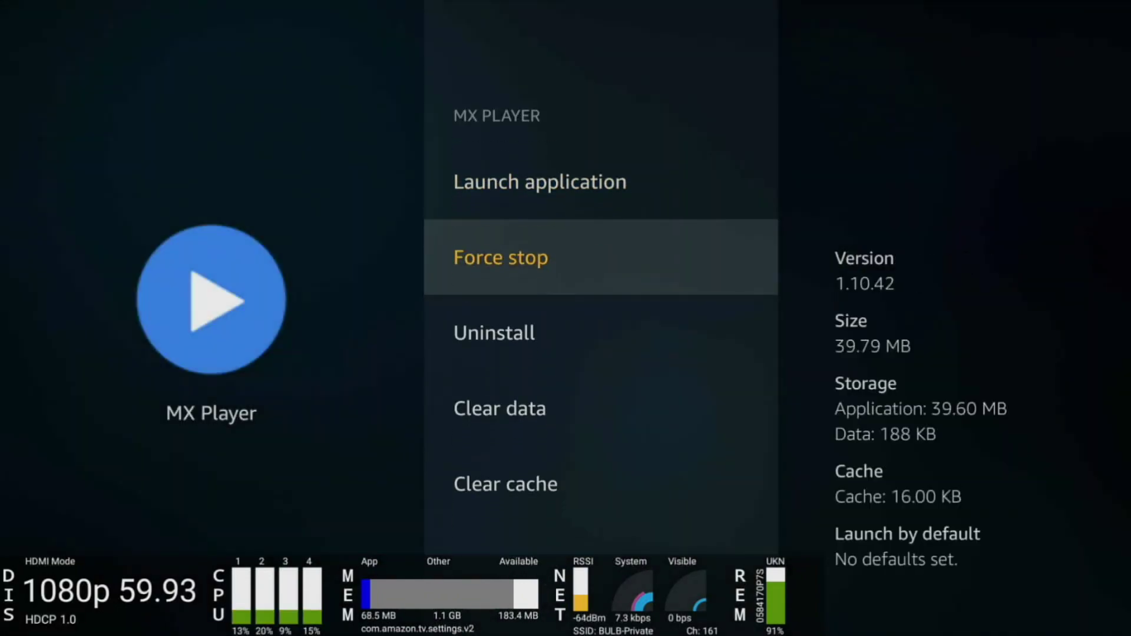
pyautogui.press('Return')
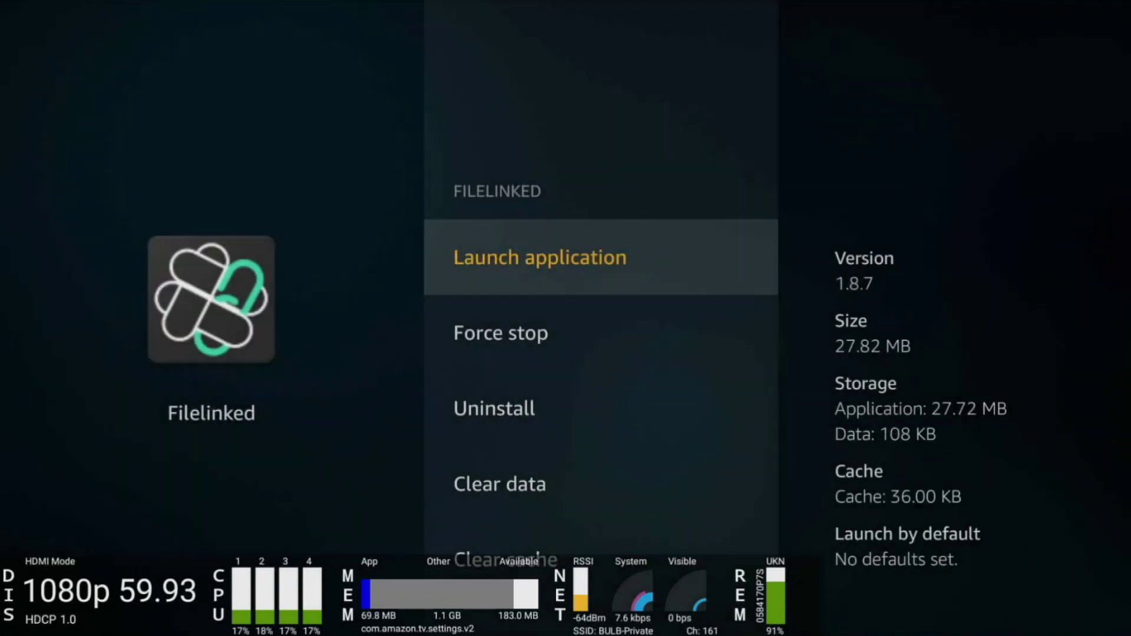
# Force stop Filelinked and CKayTV from their app settings pages.
pyautogui.press('Down')
pyautogui.press('Down')
pyautogui.press('Up')
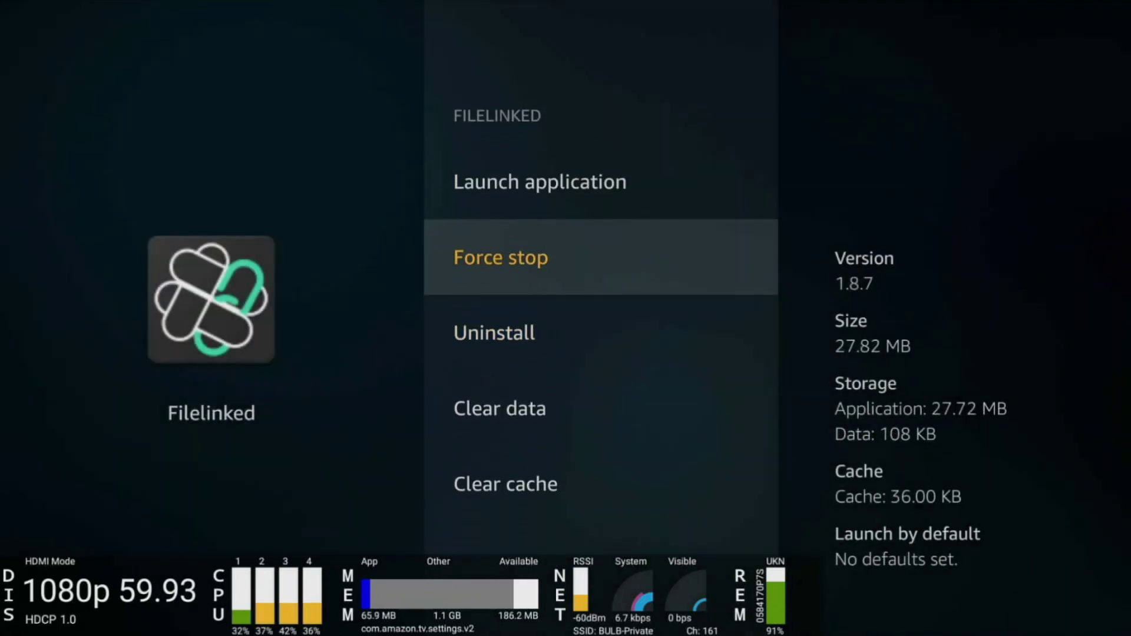
pyautogui.press('Return')
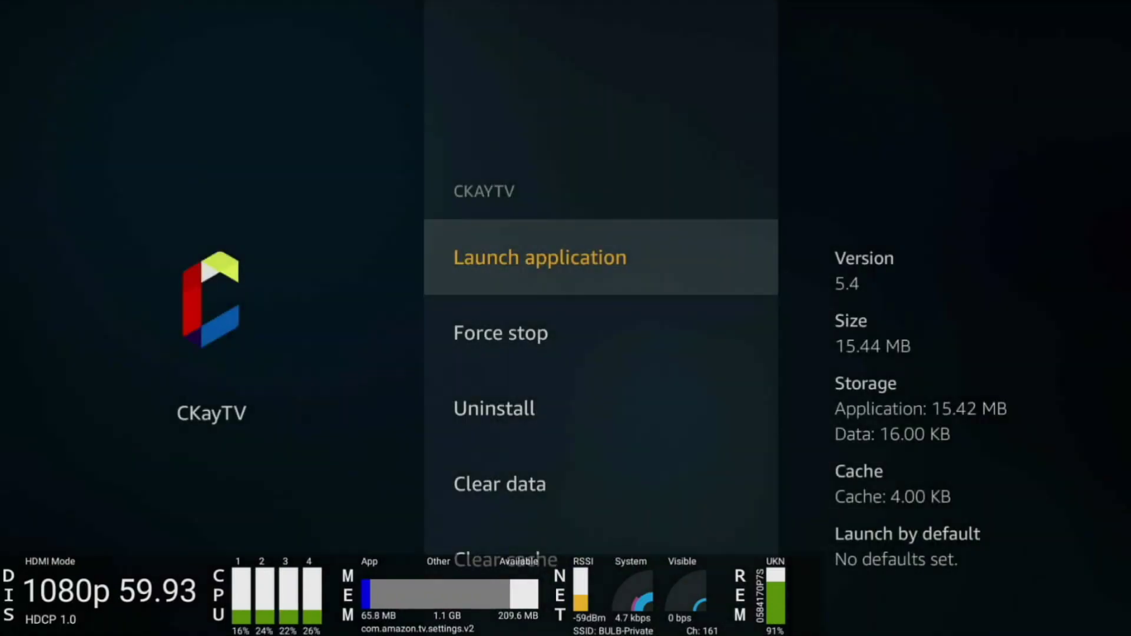
pyautogui.press('Down')
pyautogui.press('Down')
pyautogui.press('Up')
pyautogui.press('Return')
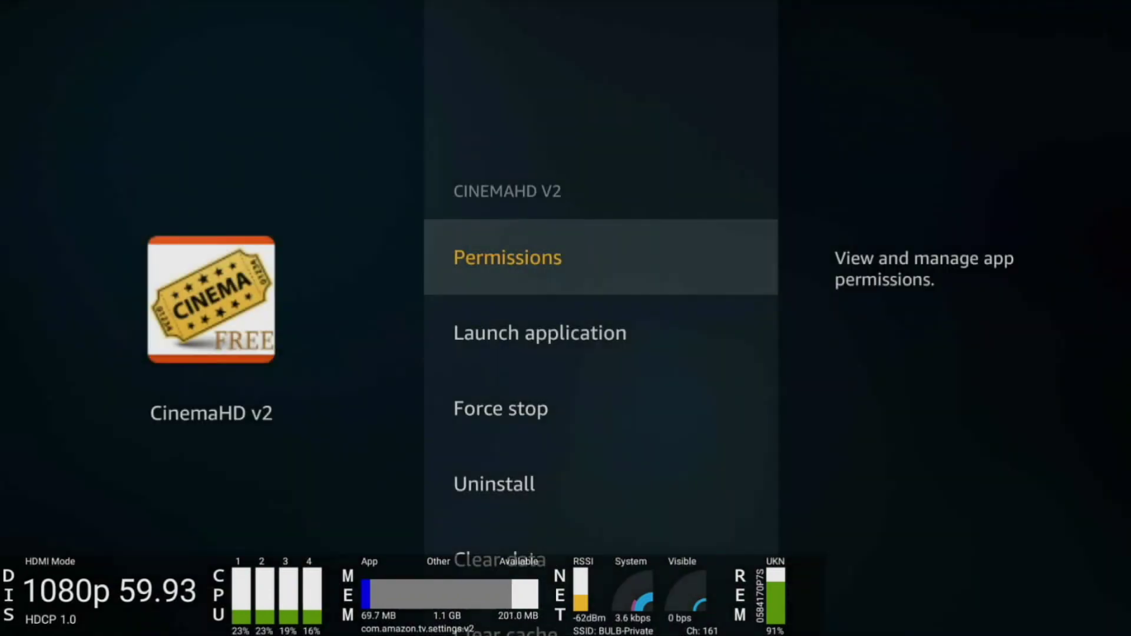
# Force stop CinemaHD v2 and Silk Browser from their app settings pages.
pyautogui.press('Down')
pyautogui.press('Down')
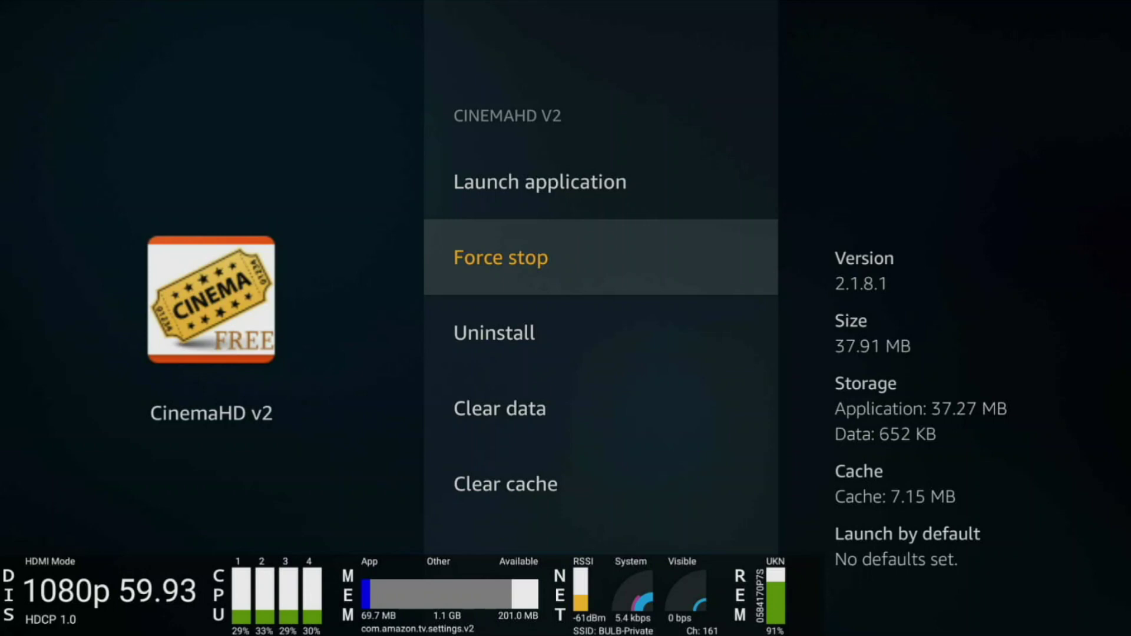
pyautogui.press('Return')
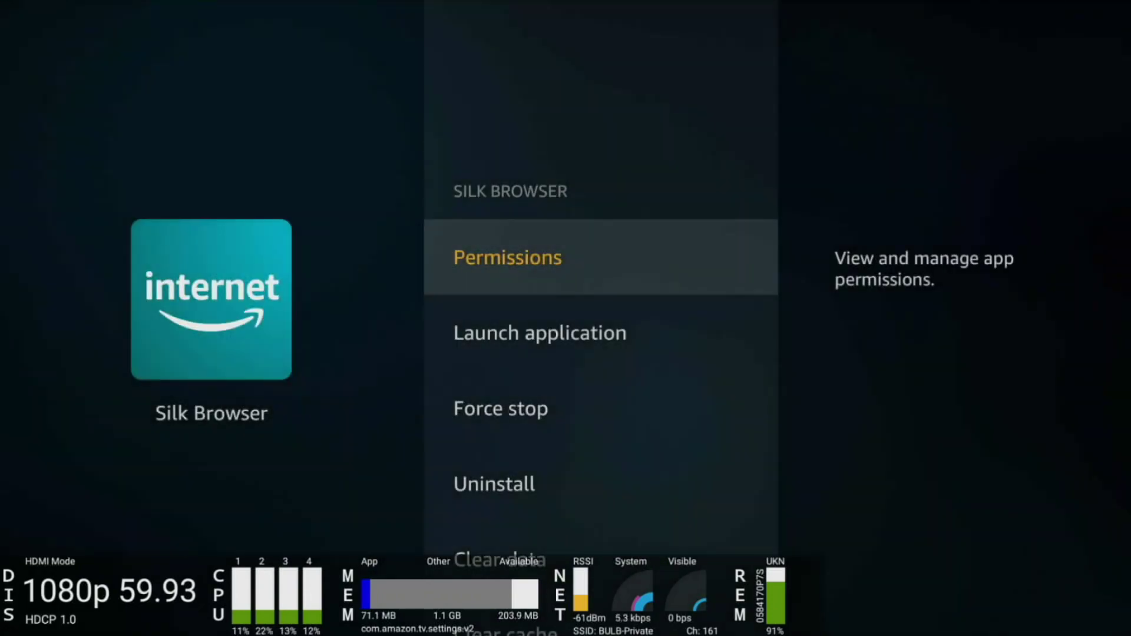
pyautogui.press('Down')
pyautogui.press('Down')
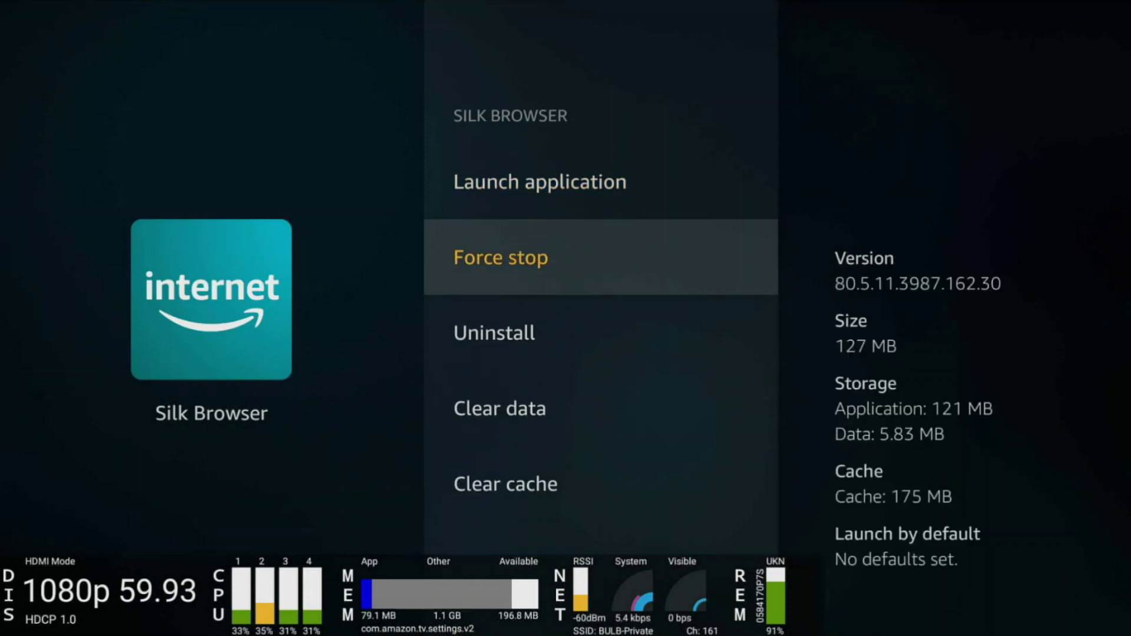
pyautogui.press('Return')
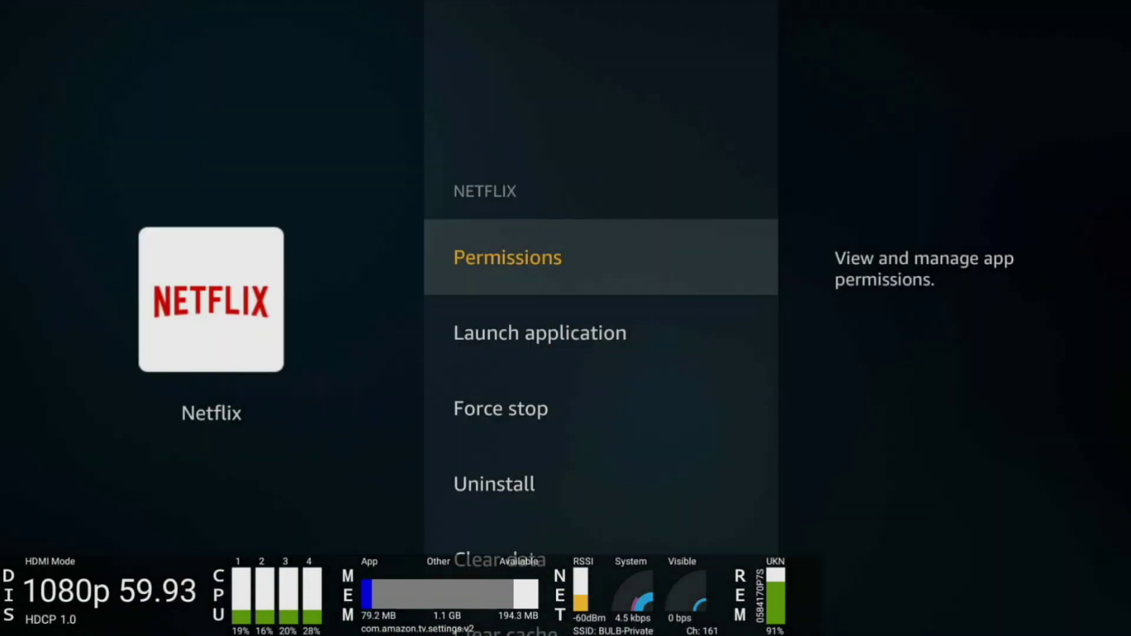
# Force stop Netflix and highlight Downloader in the list of background apps.
pyautogui.press('Down')
pyautogui.press('Down')
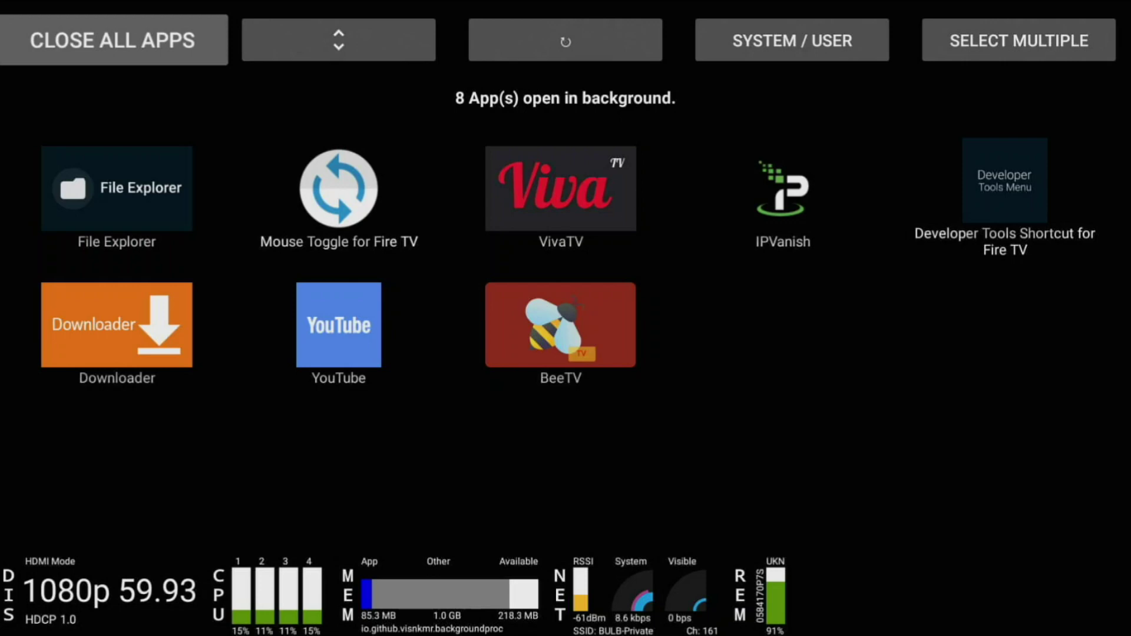
pyautogui.press('Down')
pyautogui.press('Down')
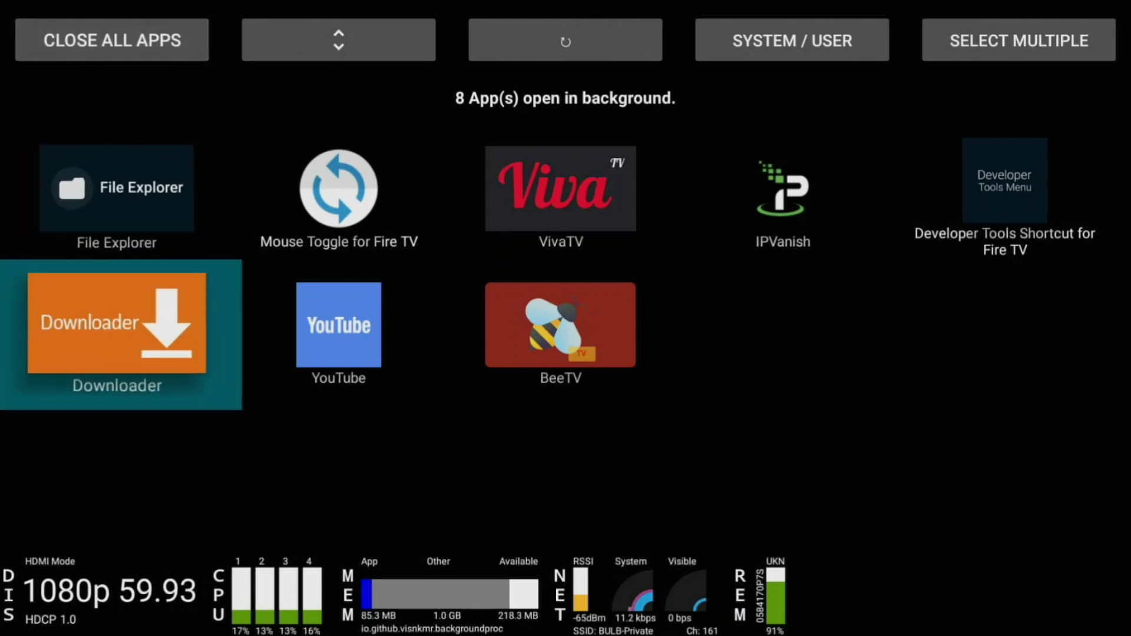
# Force stop Downloader from its app settings page and return to the list of background apps.
pyautogui.press('Return')
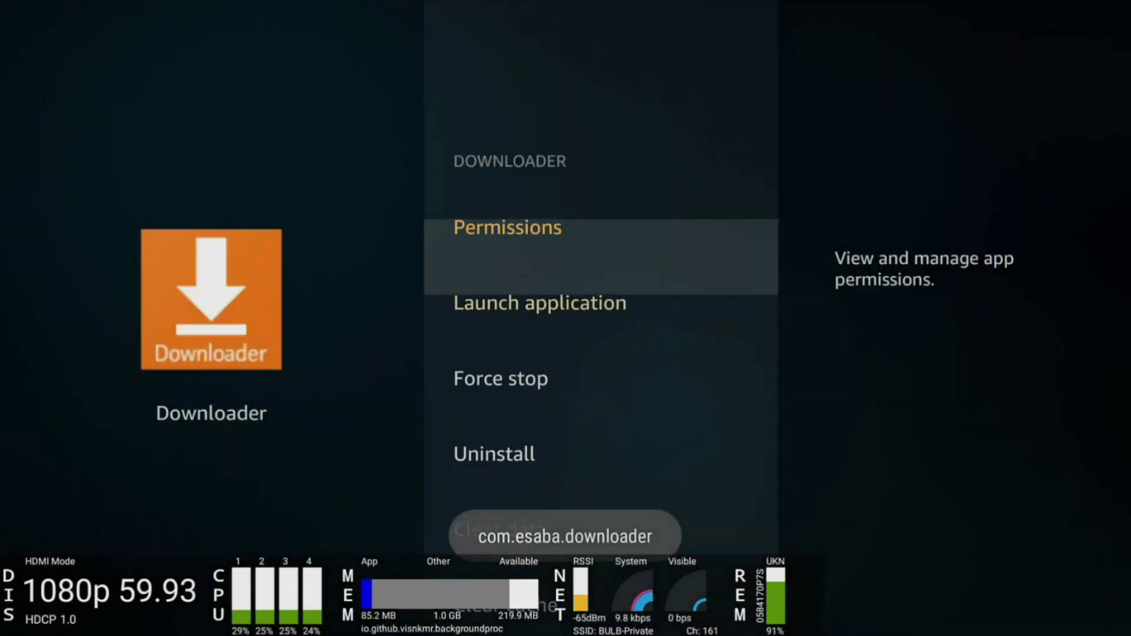
pyautogui.press('Down')
pyautogui.press('Down')
pyautogui.press('Return')
pyautogui.press('Escape')
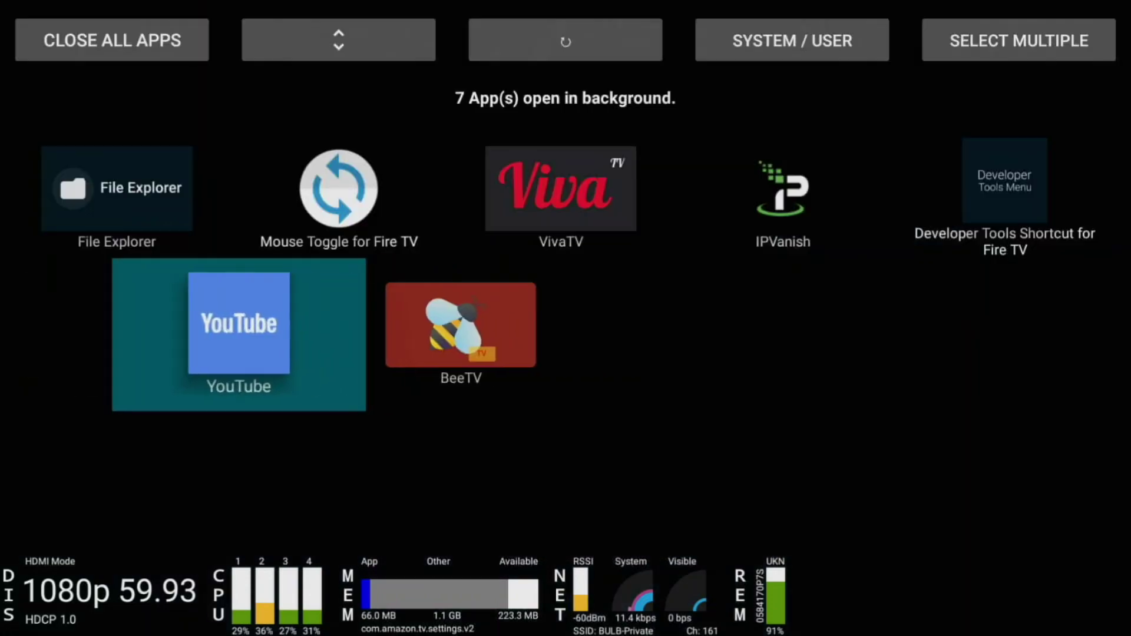
# Force stop YouTube from its app settings page and return to the list of background apps.
pyautogui.press('Return')
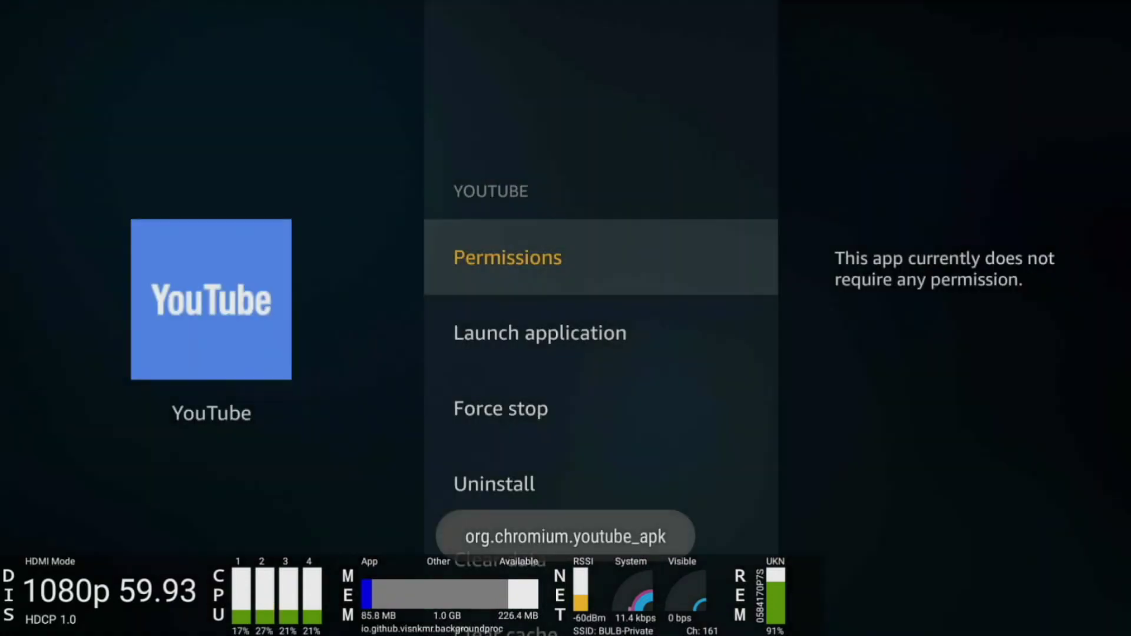
pyautogui.press('Down')
pyautogui.press('Down')
pyautogui.press('Return')
pyautogui.press('Escape')
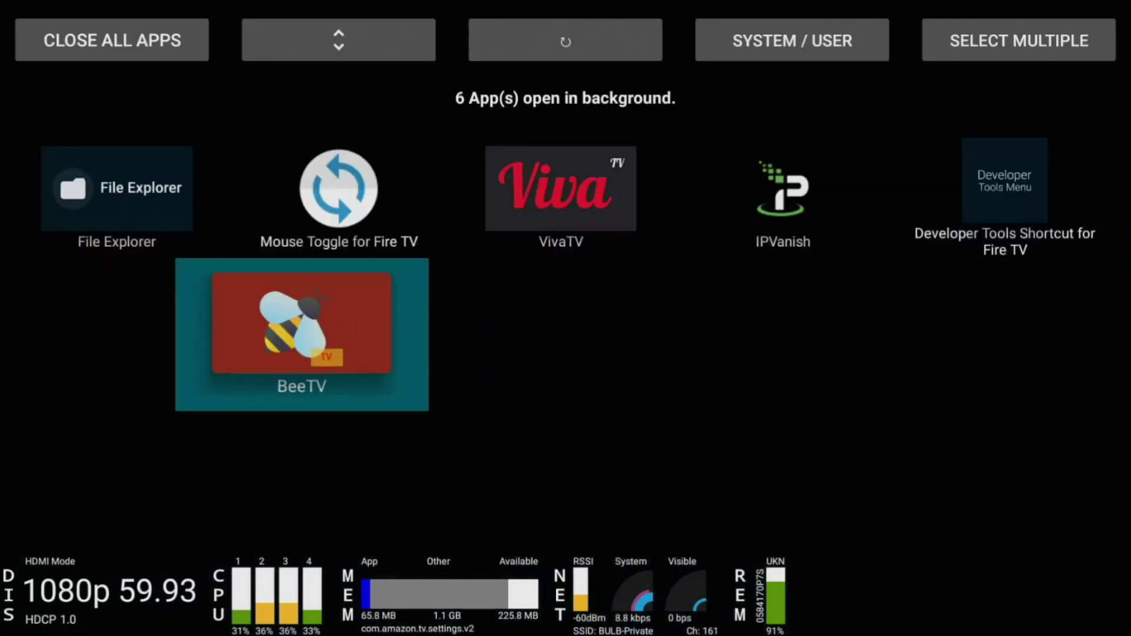
# Force stop BeeTV from its app settings page and return to the list of background apps.
pyautogui.press('Return')
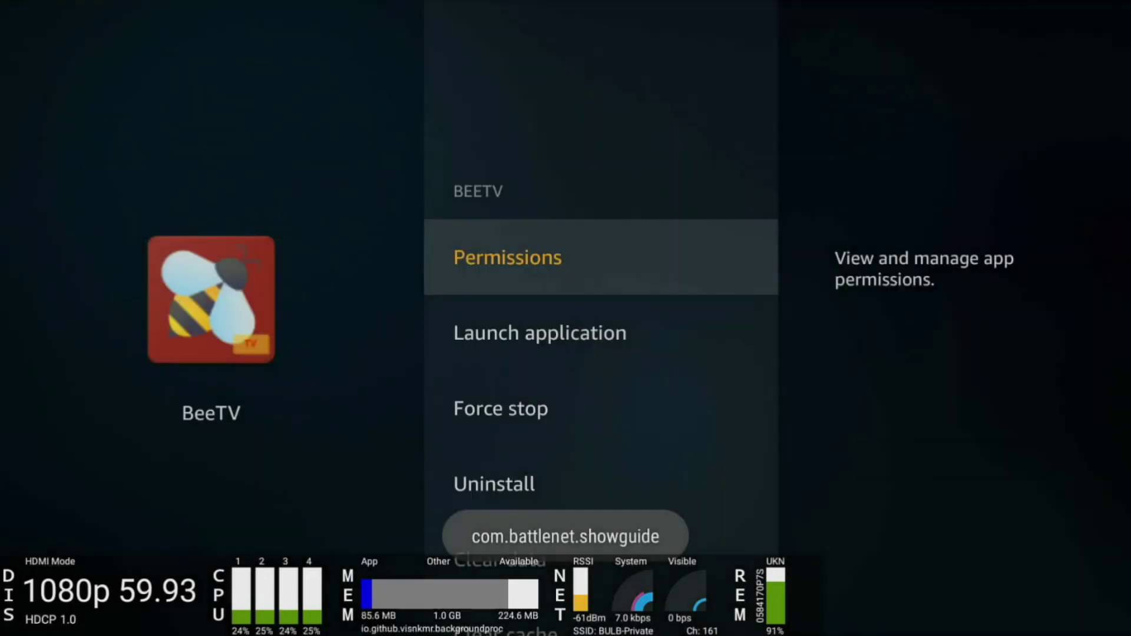
pyautogui.press('Down')
pyautogui.press('Down')
pyautogui.press('Return')
pyautogui.press('Escape')
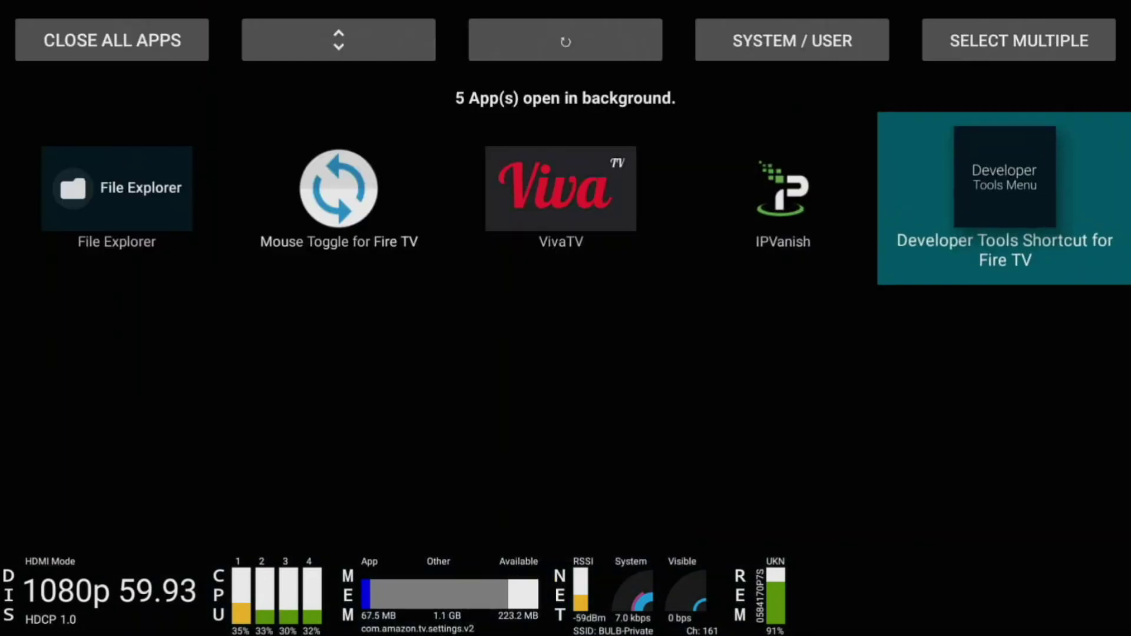
# Force stop IPVanish from its app settings page and return to the list of background apps.
pyautogui.press('Left')
pyautogui.press('Return')
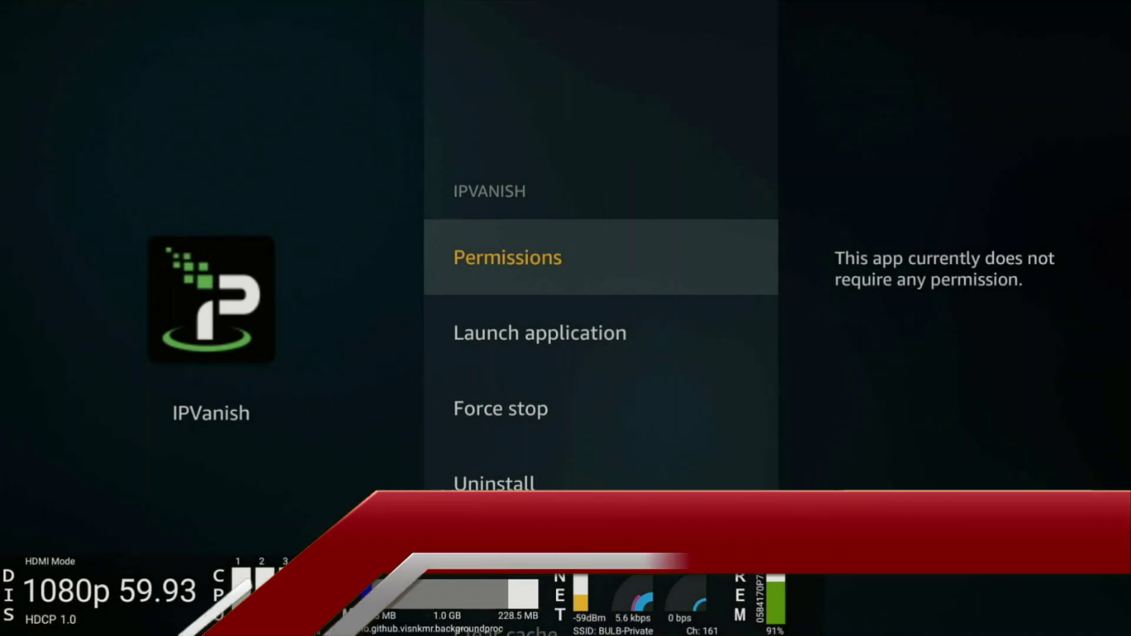
pyautogui.press('Down')
pyautogui.press('Down')
pyautogui.press('Return')
pyautogui.press('Escape')
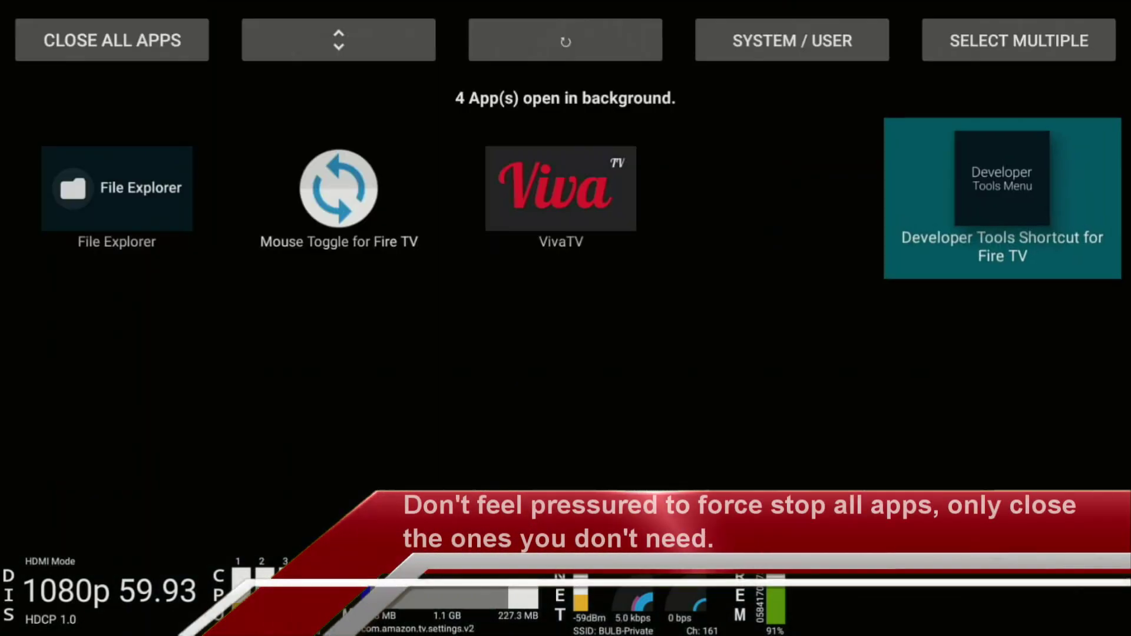
# Force stop VivaTV from its app settings page and return to the list of background apps.
pyautogui.press('Left')
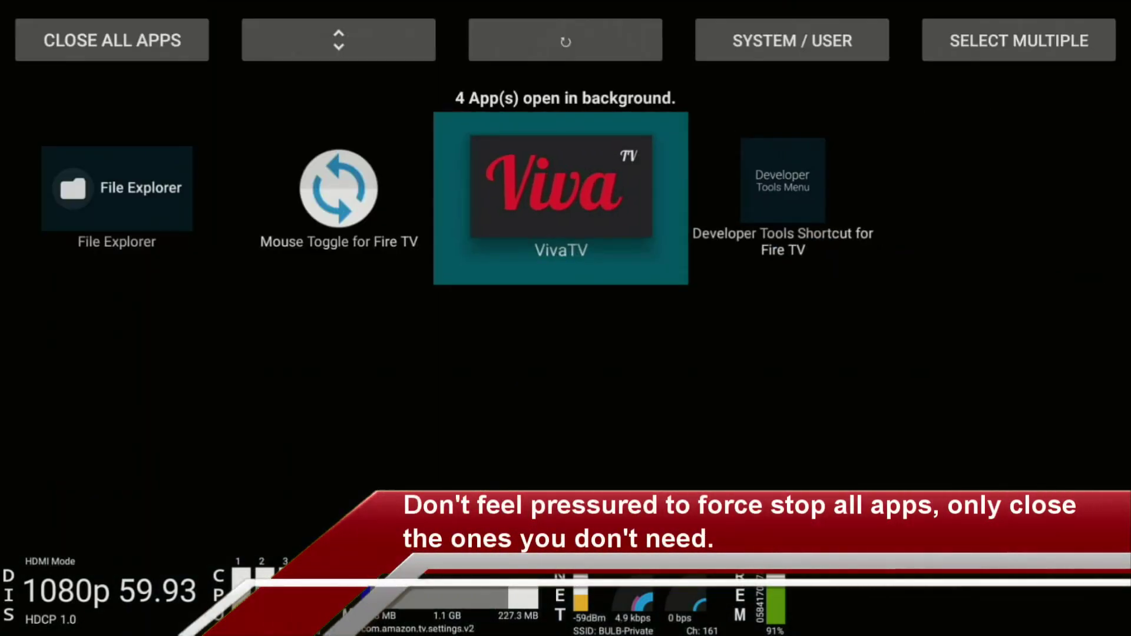
pyautogui.press('Return')
pyautogui.press('Down')
pyautogui.press('Down')
pyautogui.press('Return')
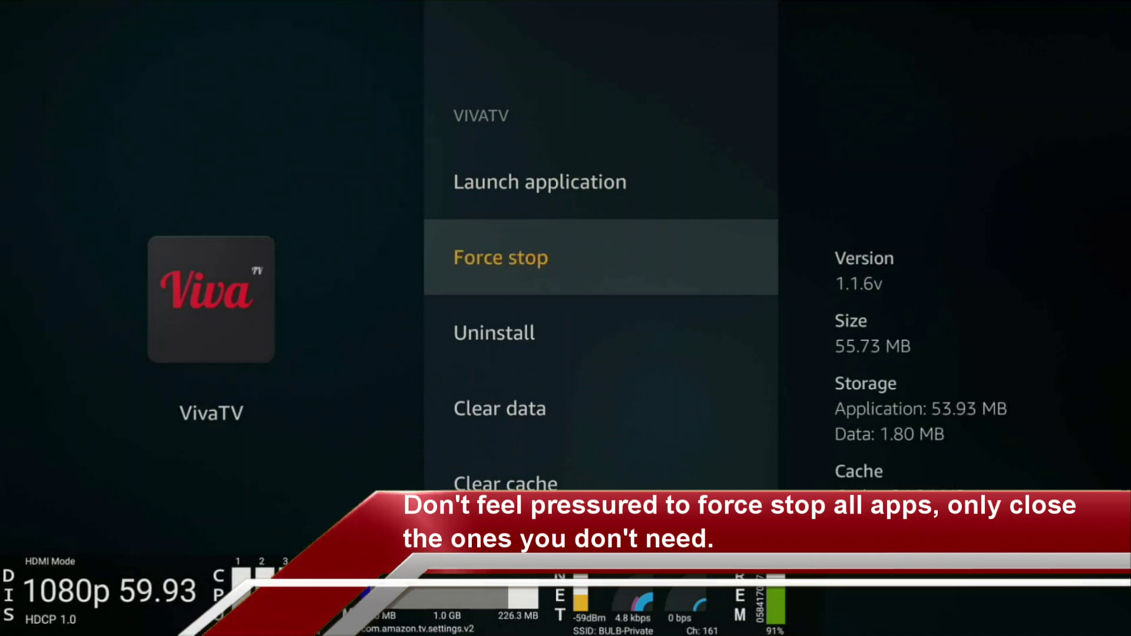
pyautogui.press('Escape')
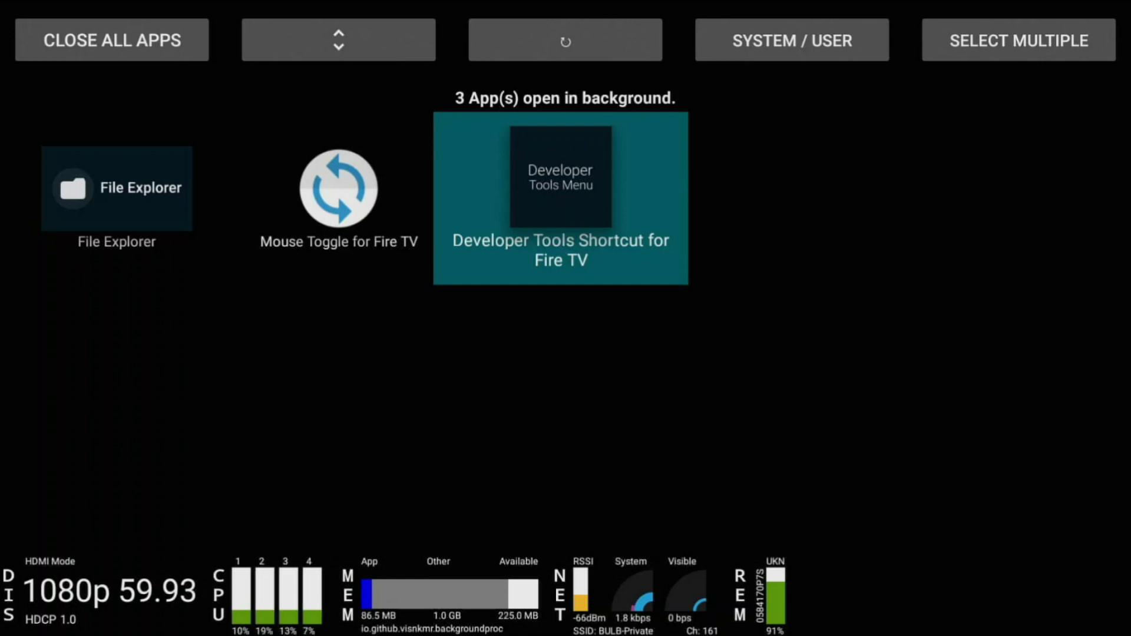
# Try to force stop File Explorer from its app settings page, returning to the list of background apps.
pyautogui.press('Left')
pyautogui.press('Left')
pyautogui.press('Return')
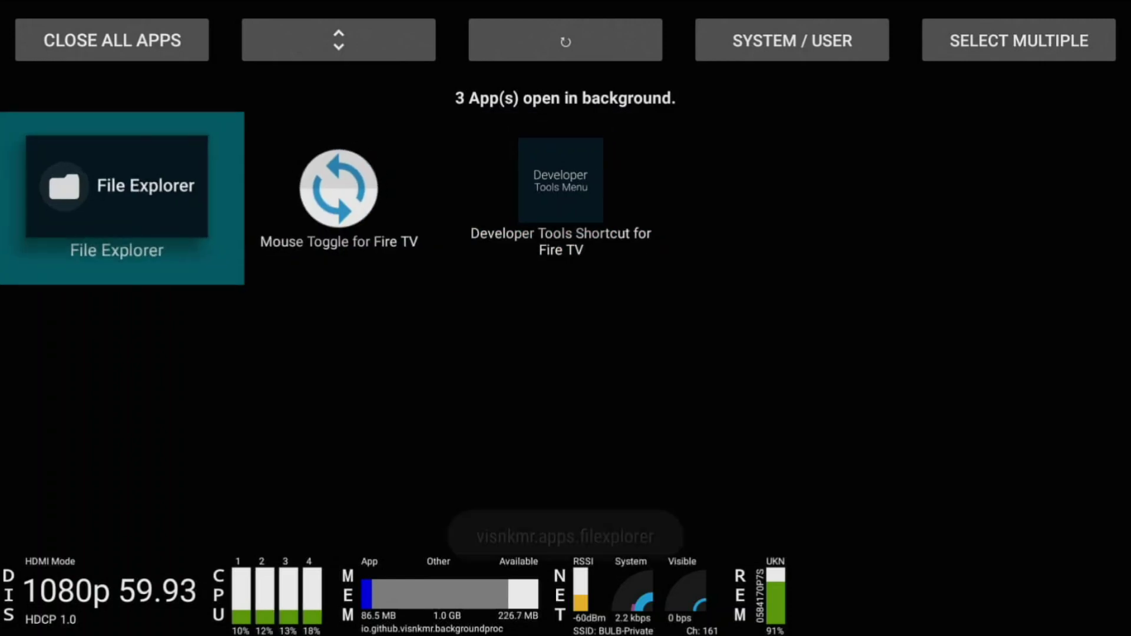
pyautogui.press('Down')
pyautogui.press('Down')
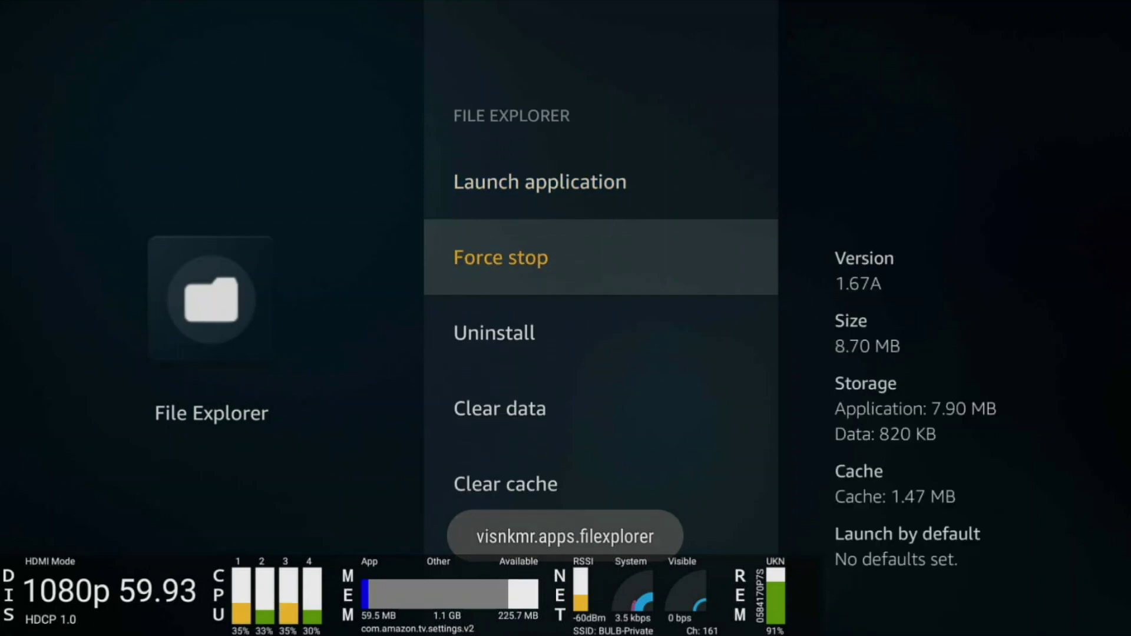
pyautogui.press('Escape')
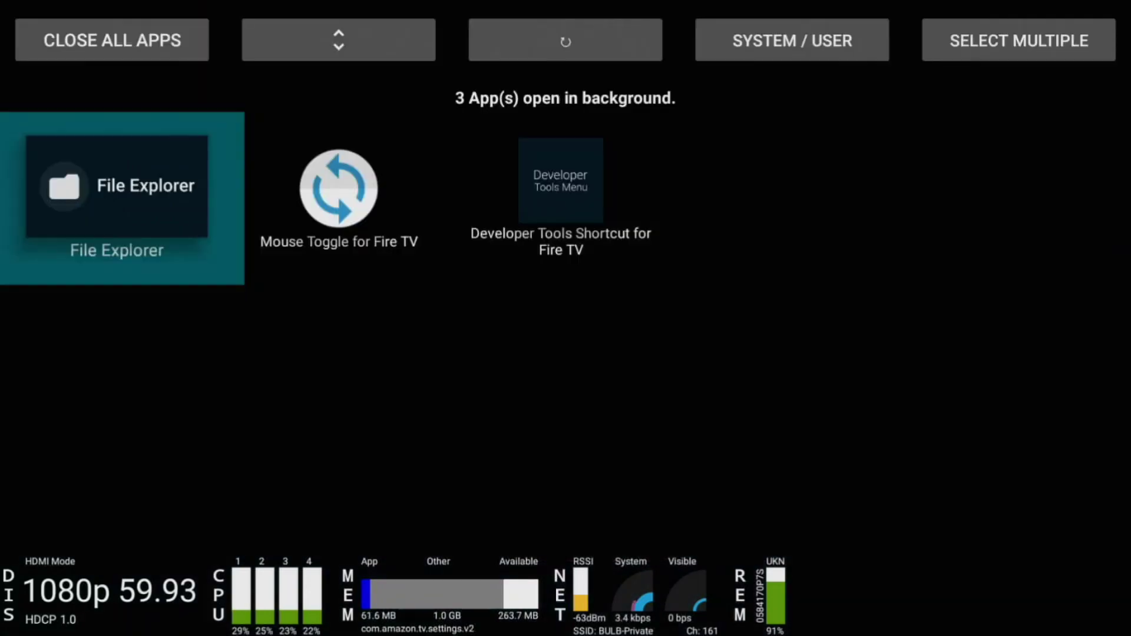
# Force stop Mouse Toggle for Fire TV from its app settings page.
pyautogui.press('Right')
pyautogui.press('Return')
pyautogui.press('Down')
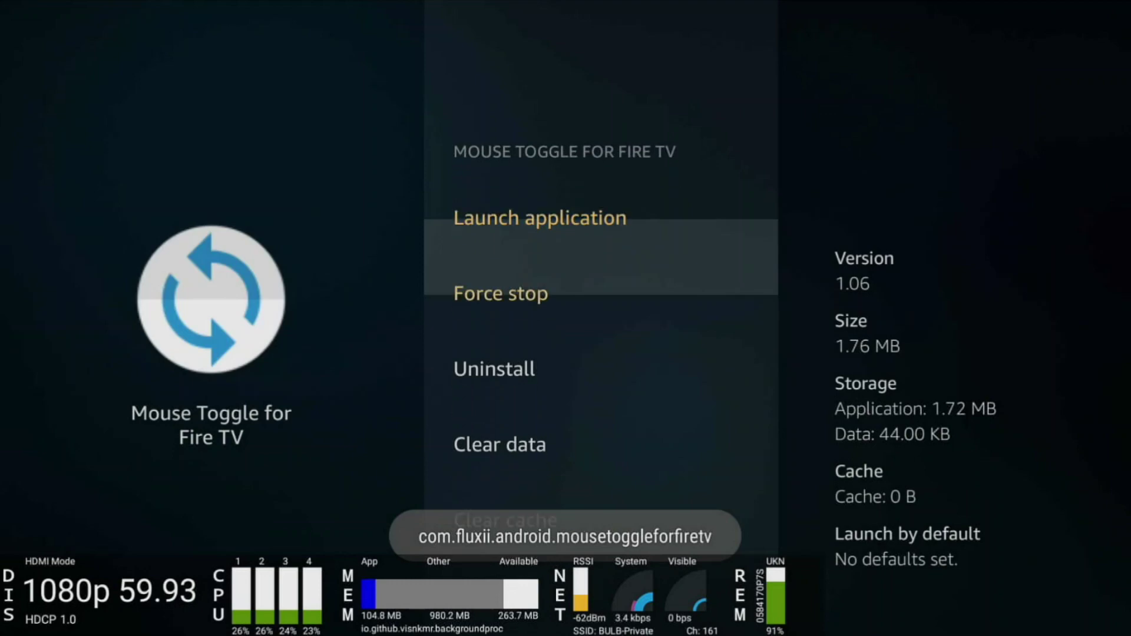
pyautogui.press('Down')
pyautogui.press('Up')
pyautogui.press('Return')
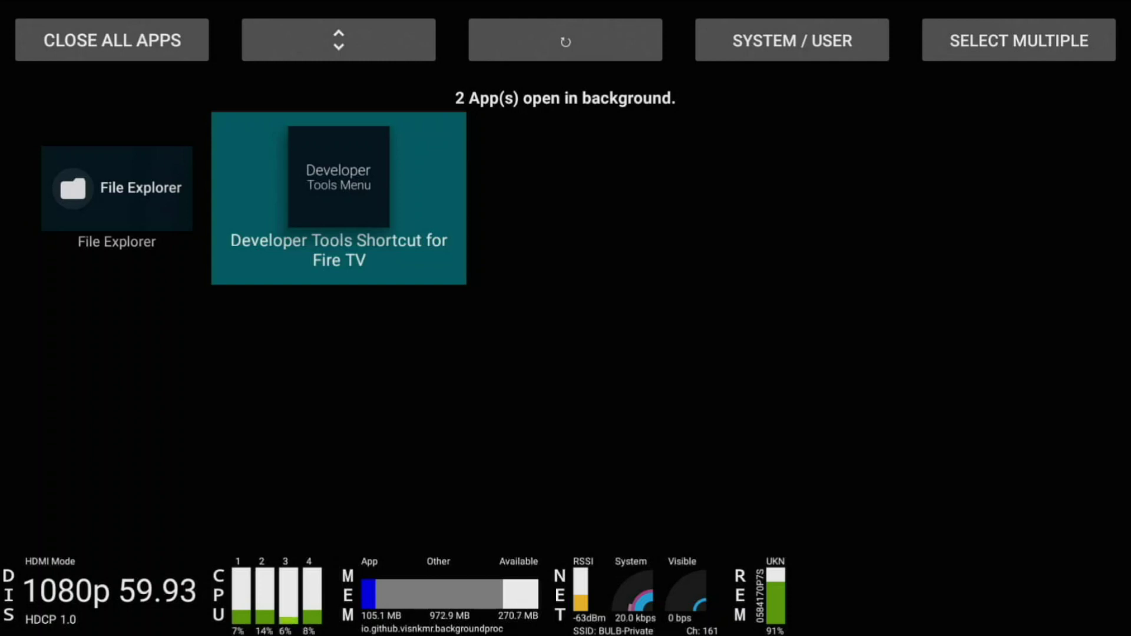
# Leave the background apps list, launch AppList Manager from the quick launch shortcuts and dismiss its introductory instructions.
pyautogui.press('Escape')
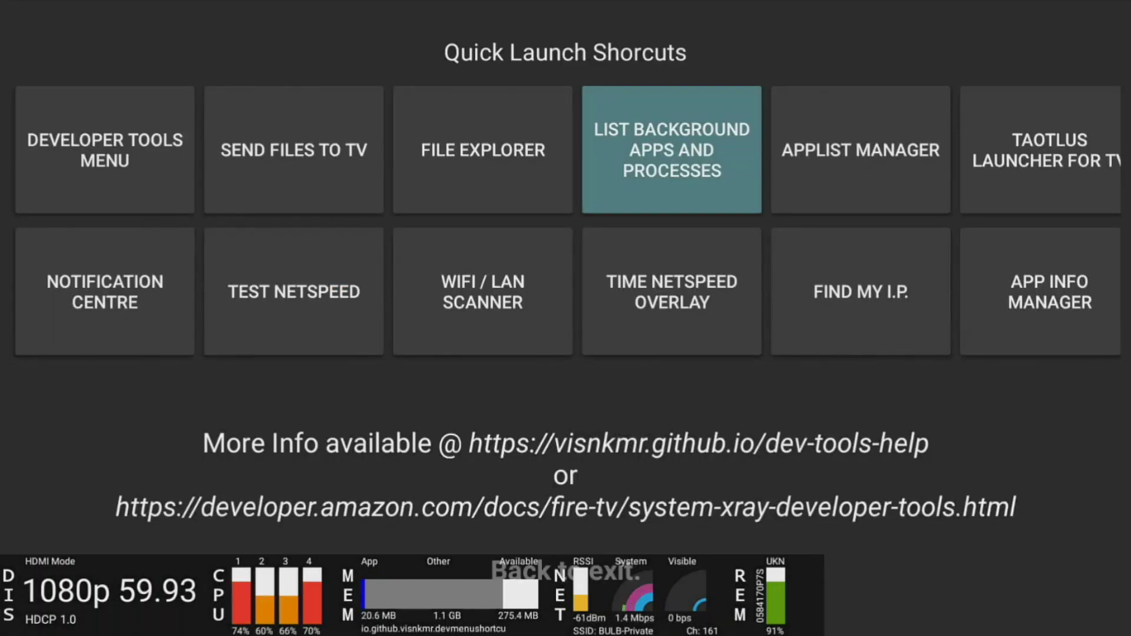
pyautogui.press('Right')
pyautogui.press('Return')
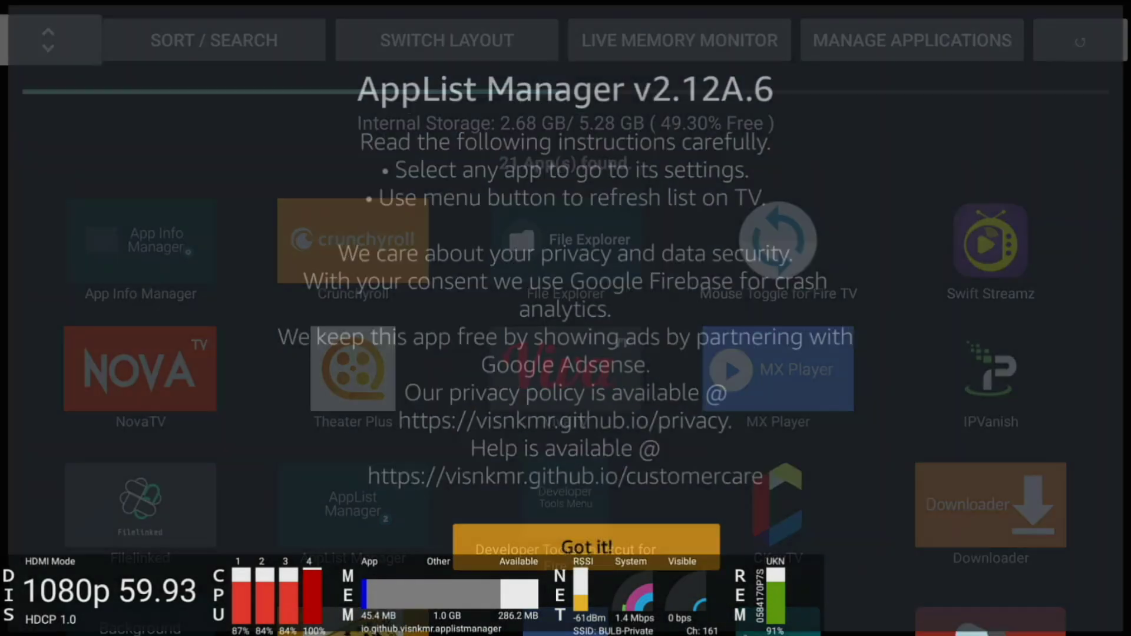
pyautogui.press('Return')
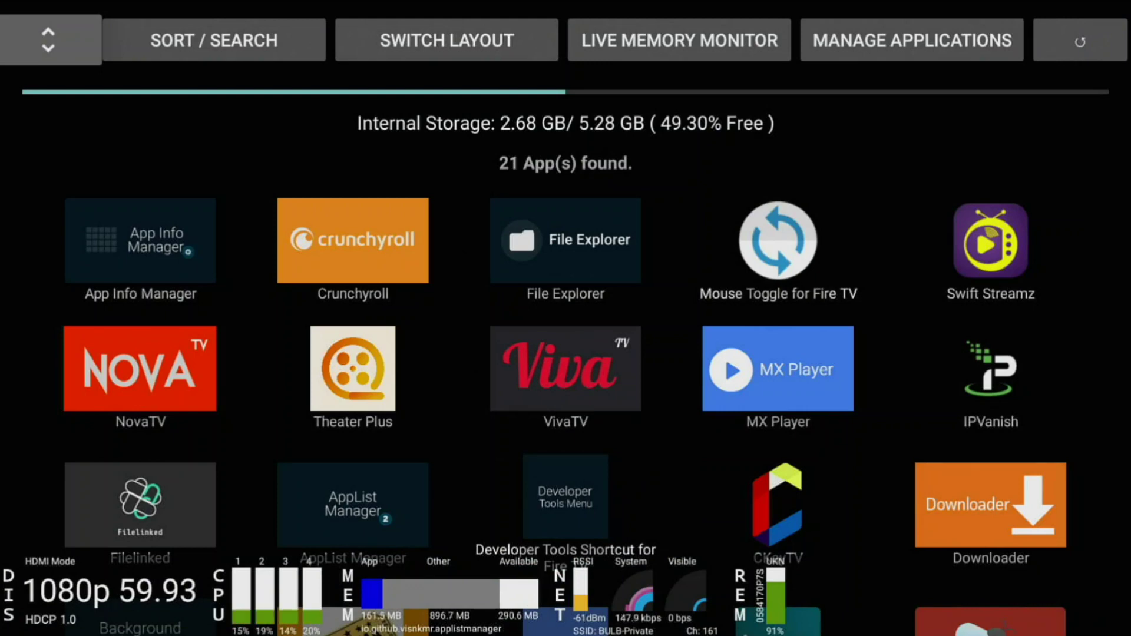
# Look through the installed apps in AppList Manager down to Netflix.
pyautogui.press('Down')
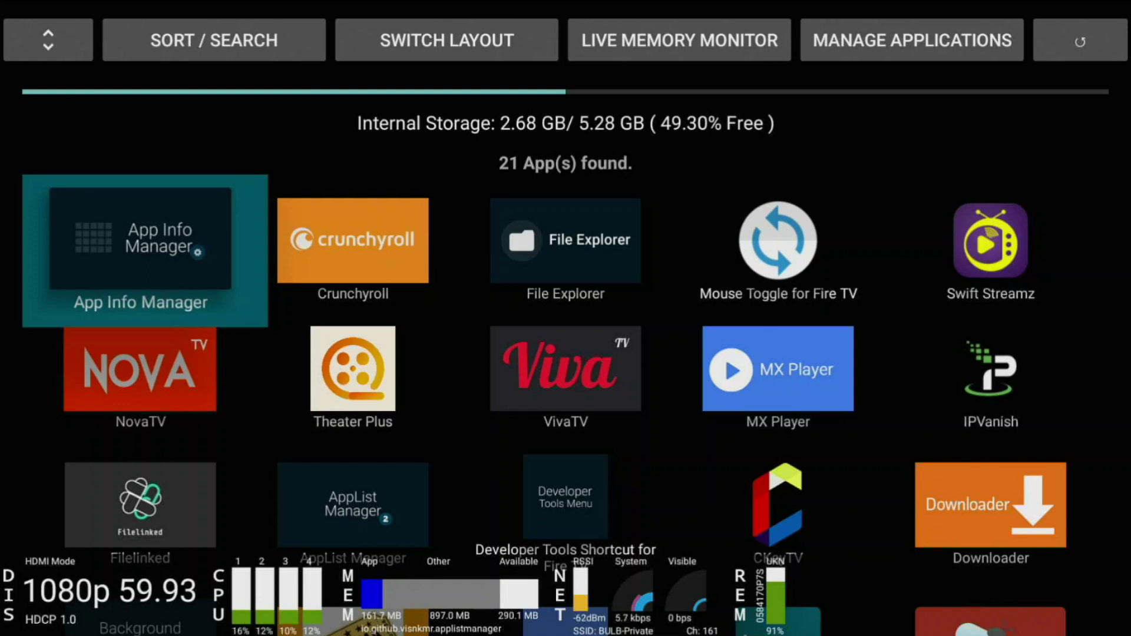
pyautogui.press('Right')
pyautogui.press('Right')
pyautogui.press('Down')
pyautogui.press('Down')
pyautogui.press('Down')
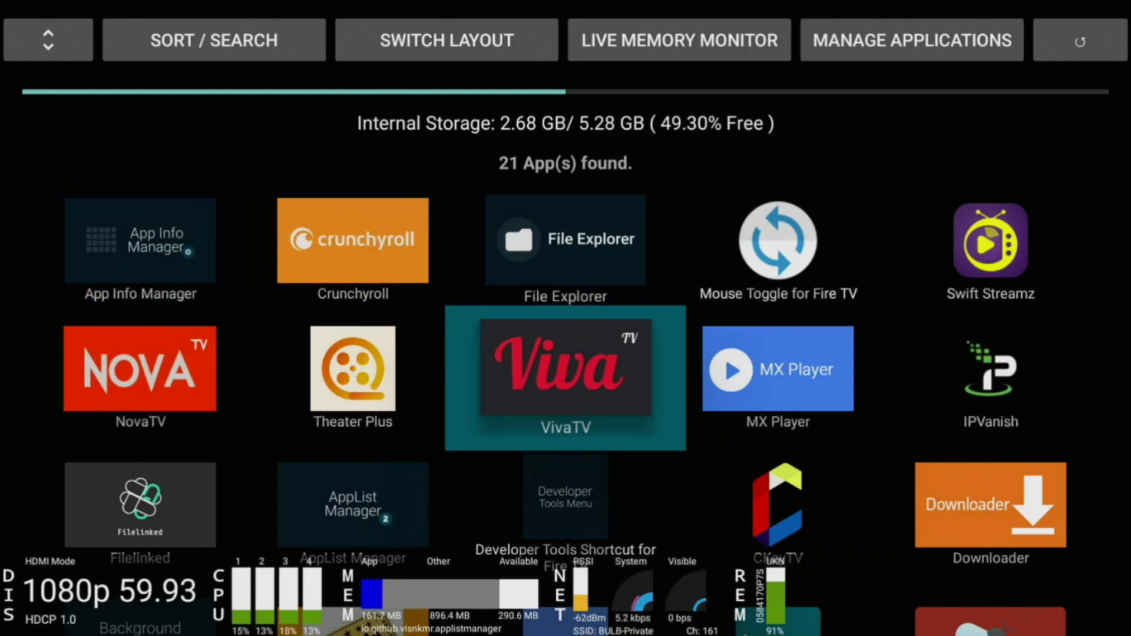
pyautogui.press('Down')
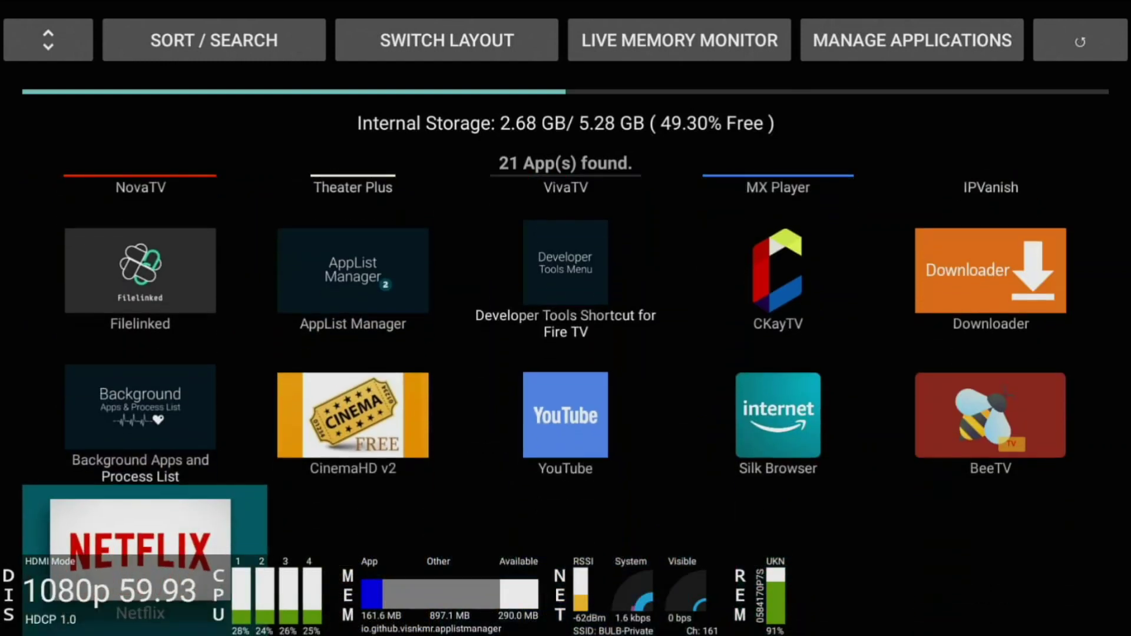
# Uninstall CKayTV through its app settings page and return to the installed apps list.
pyautogui.press('Up')
pyautogui.press('Up')
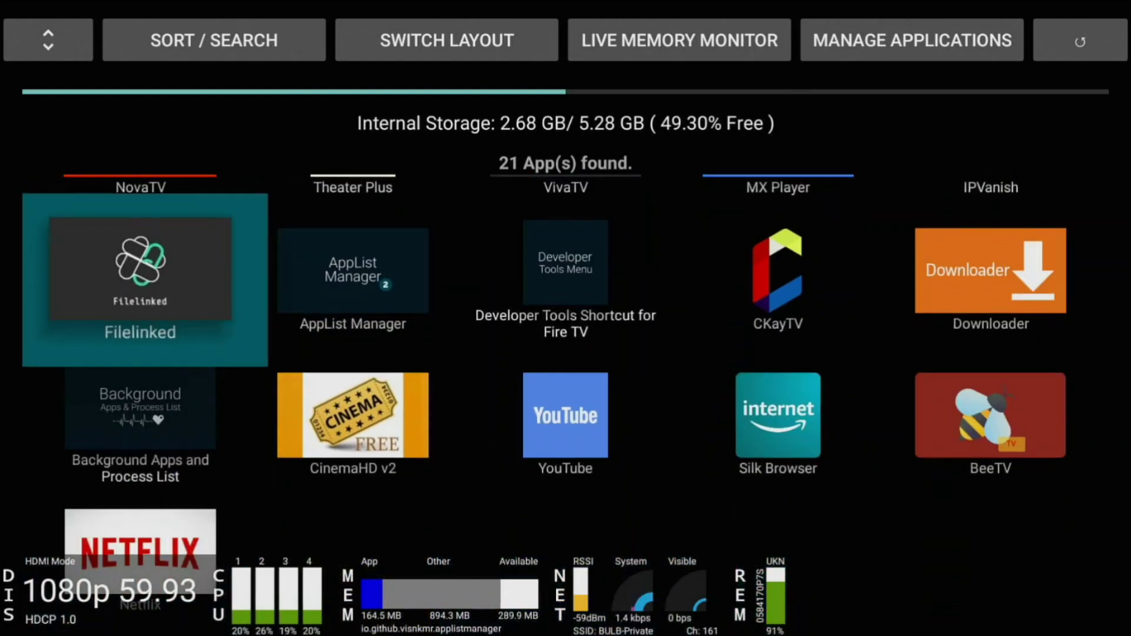
pyautogui.press('Right')
pyautogui.press('Right')
pyautogui.press('Right')
pyautogui.press('Return')
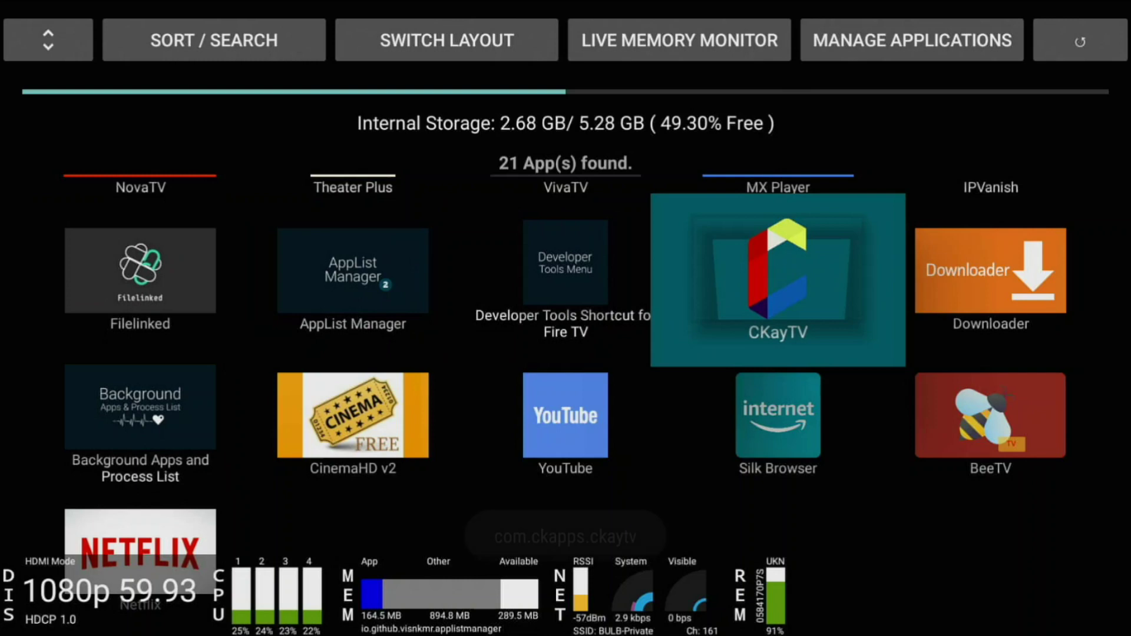
pyautogui.press('Down')
pyautogui.press('Down')
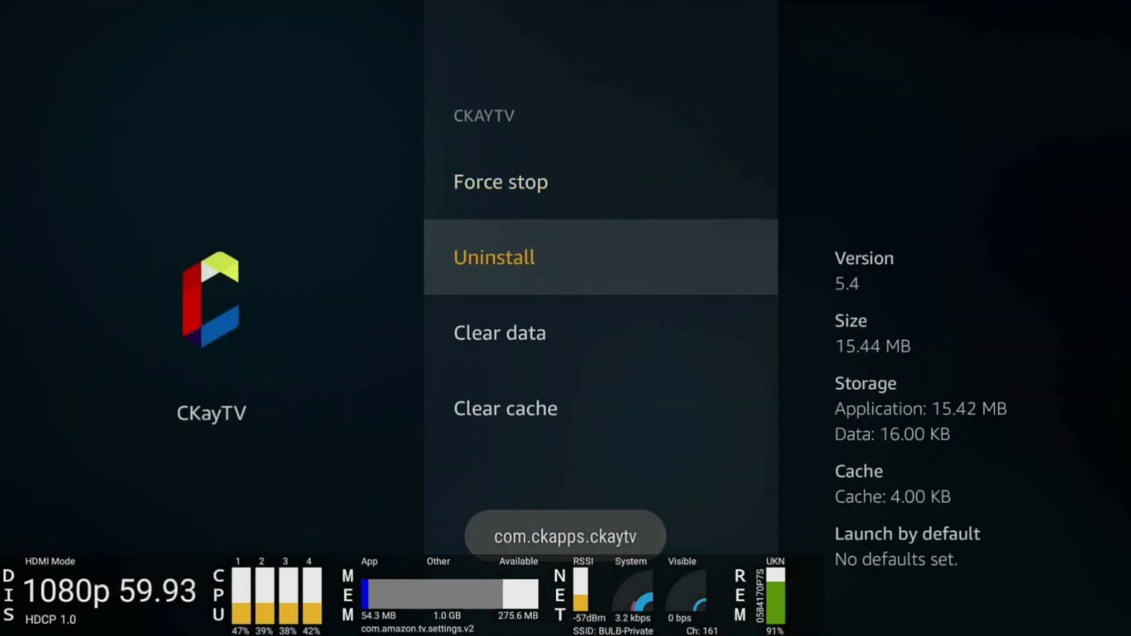
pyautogui.press('Return')
pyautogui.press('Return')
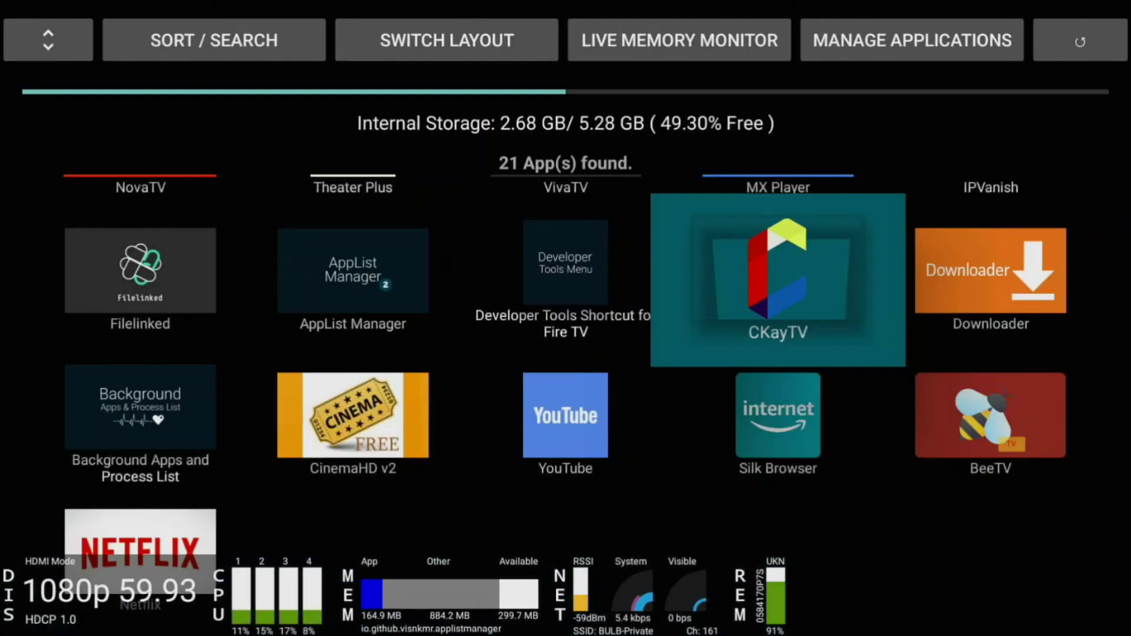
# Uninstall CinemaHD v2 through its app settings page and return to the installed apps list.
pyautogui.press('Up')
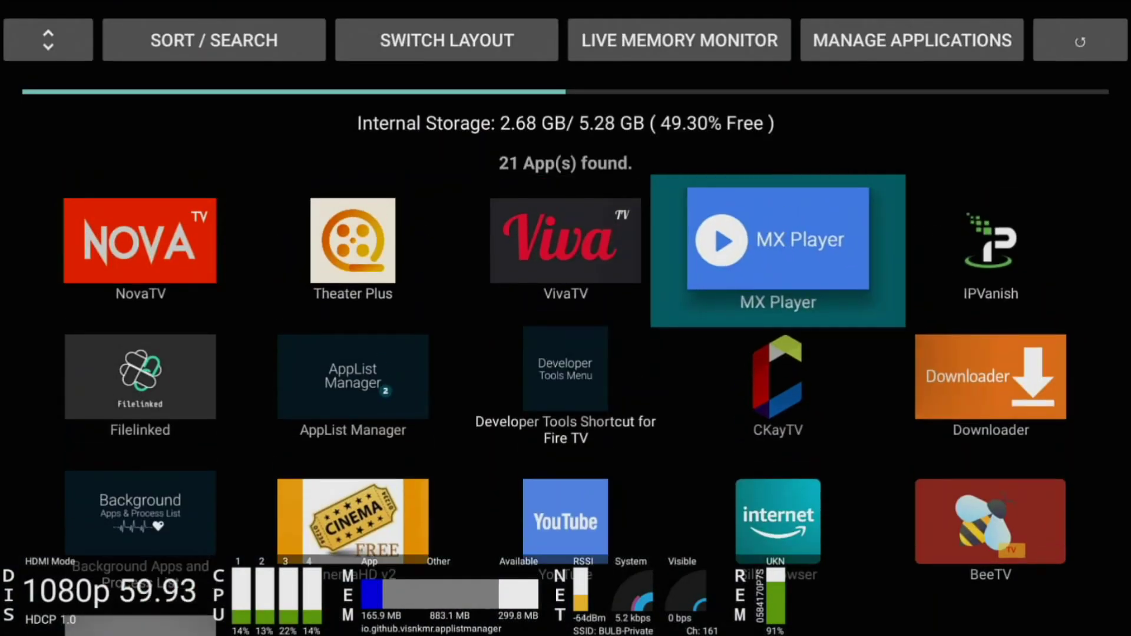
pyautogui.press('Down')
pyautogui.press('Down')
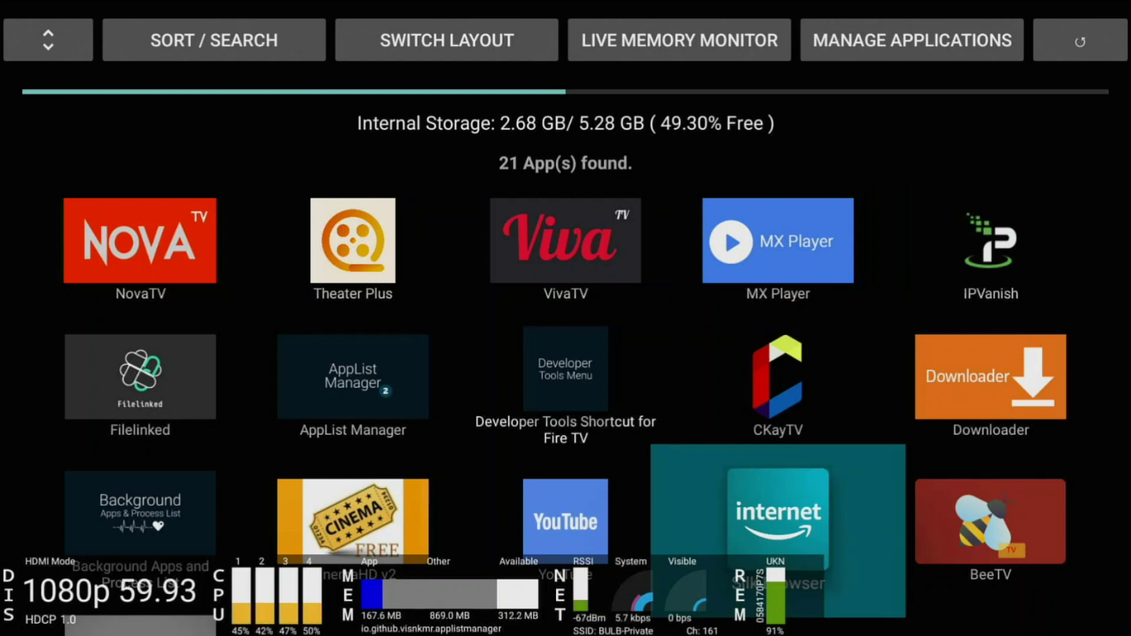
pyautogui.press('Down')
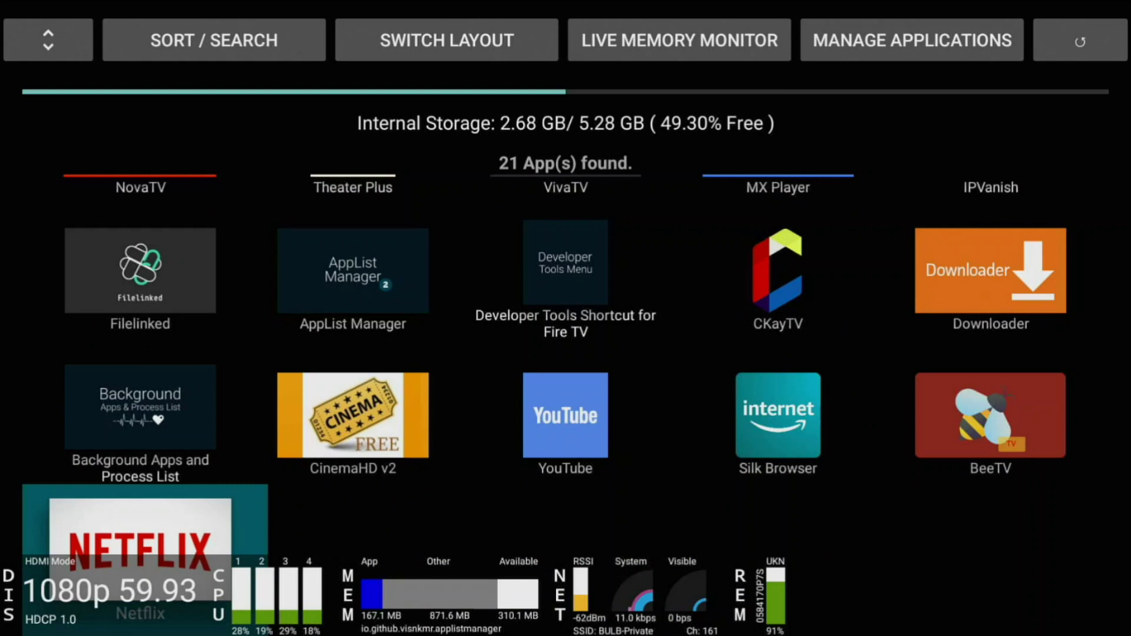
pyautogui.press('Up')
pyautogui.press('Right')
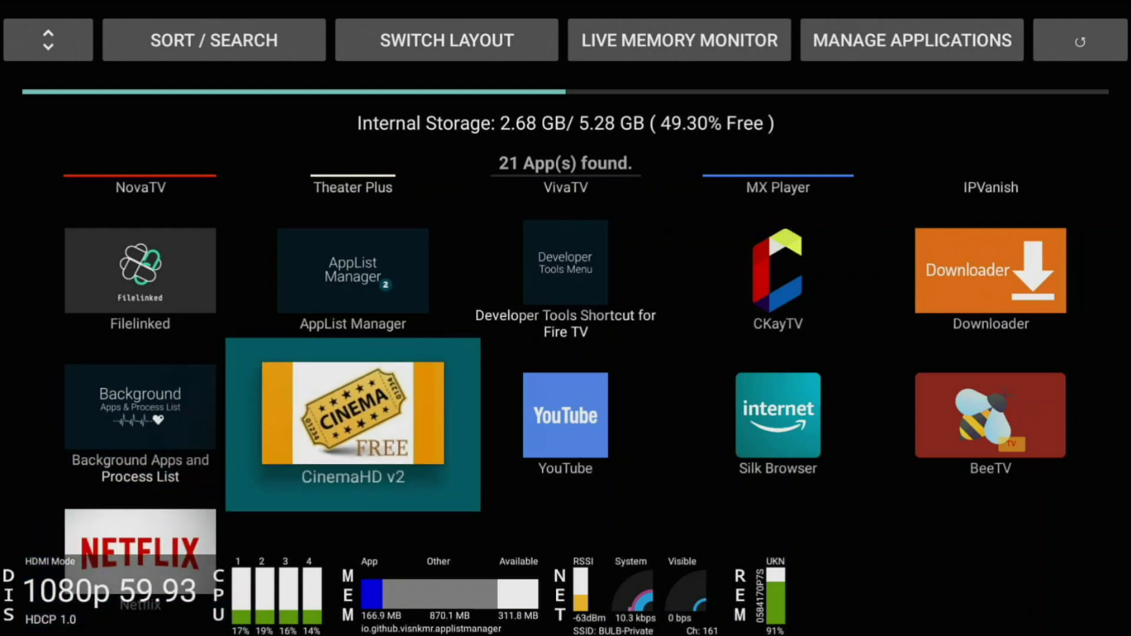
pyautogui.press('Return')
pyautogui.press('Down')
pyautogui.press('Down')
pyautogui.press('Down')
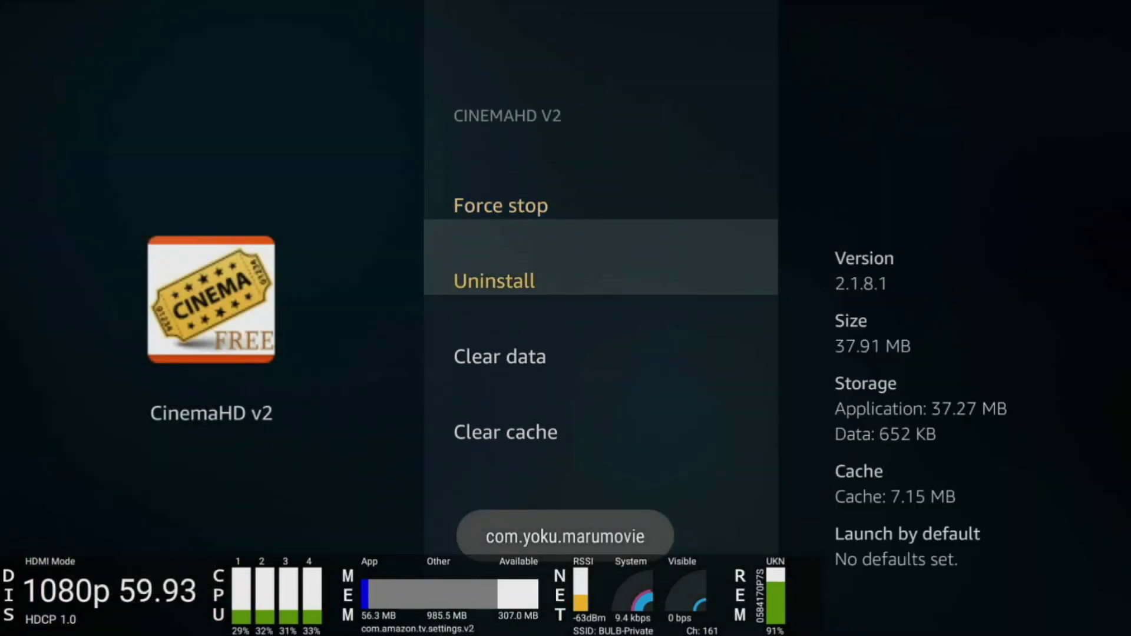
pyautogui.press('Return')
pyautogui.press('Return')
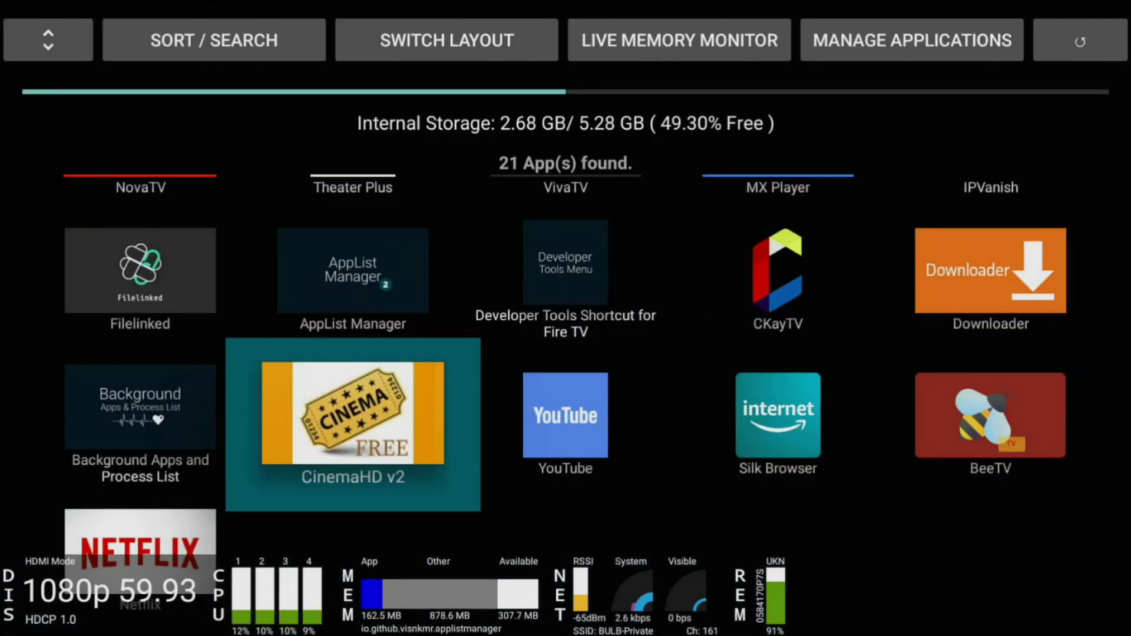
# Uninstall Theater Plus through its app settings page and return to the installed apps list.
pyautogui.press('Up')
pyautogui.press('Up')
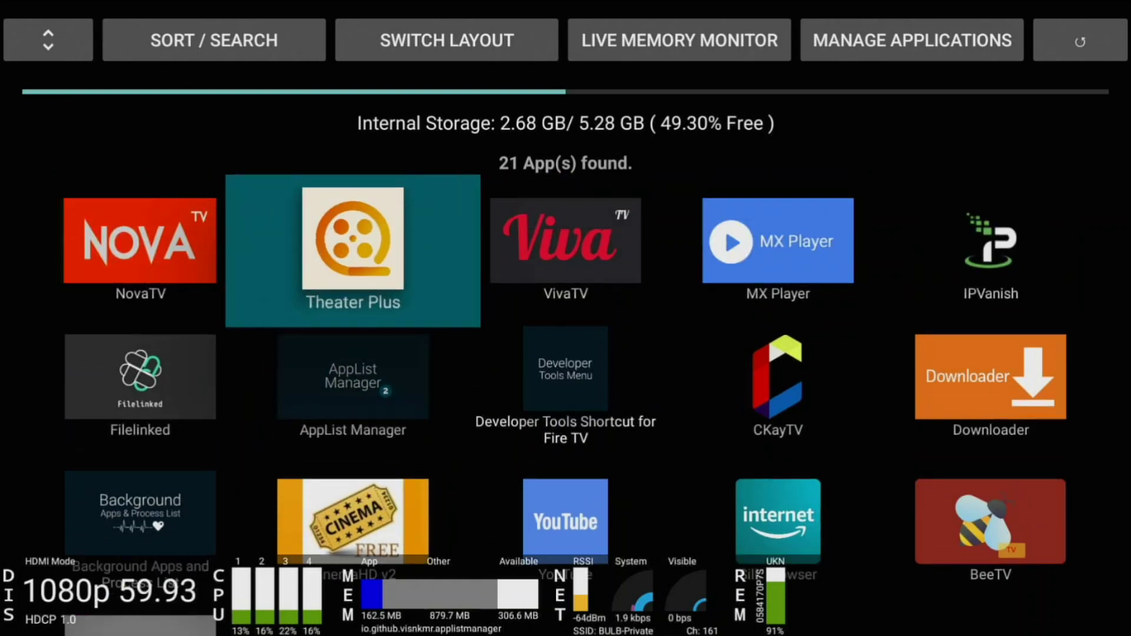
pyautogui.press('Return')
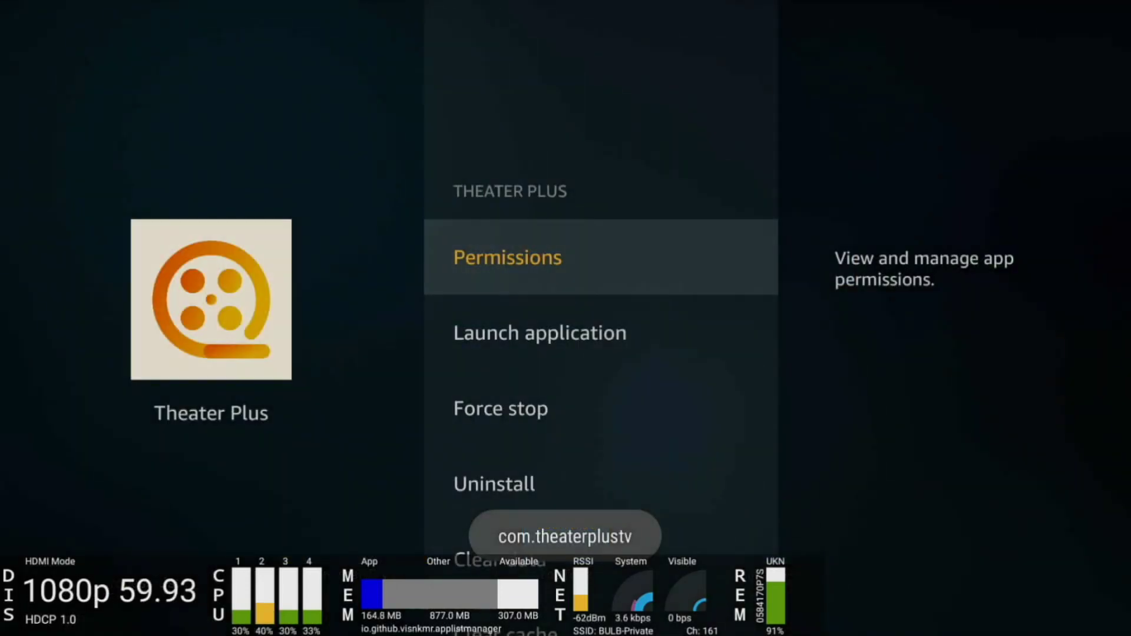
pyautogui.press('Down')
pyautogui.press('Down')
pyautogui.press('Down')
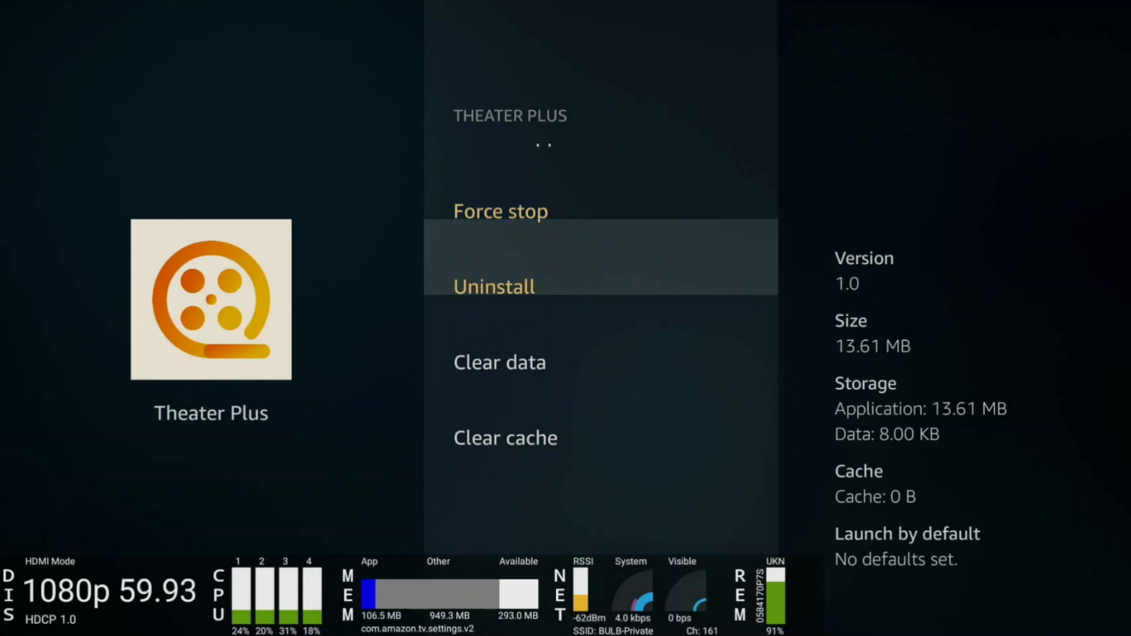
pyautogui.press('Return')
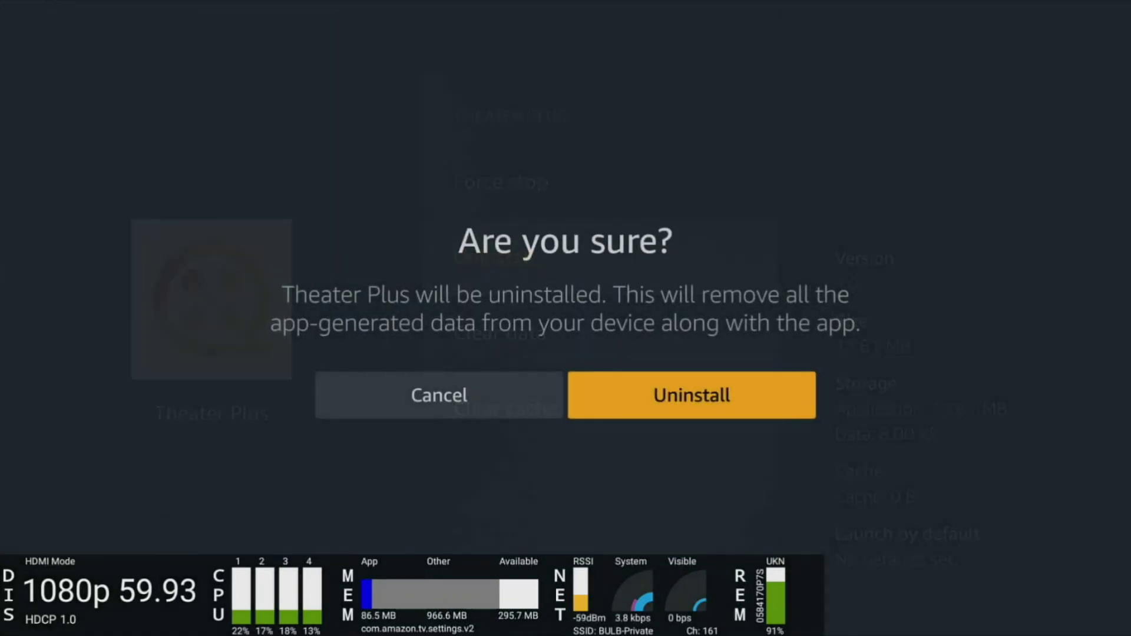
pyautogui.press('Return')
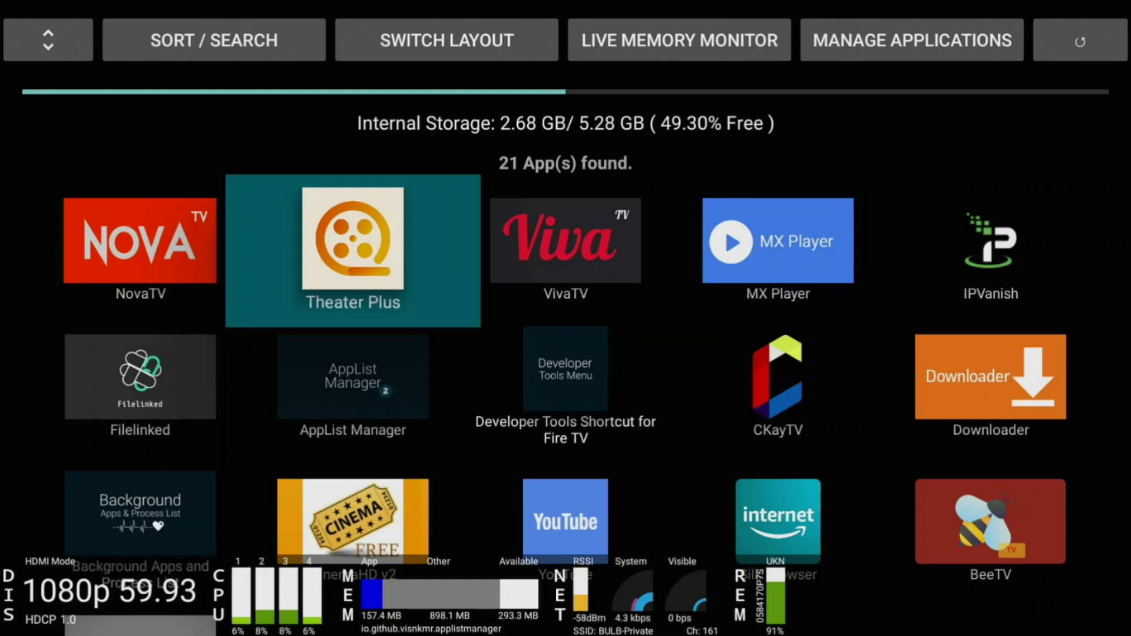
# Relaunch AppList Manager from the quick launch shortcuts to reload the installed apps list, and return to the shortcuts.
pyautogui.press('Escape')
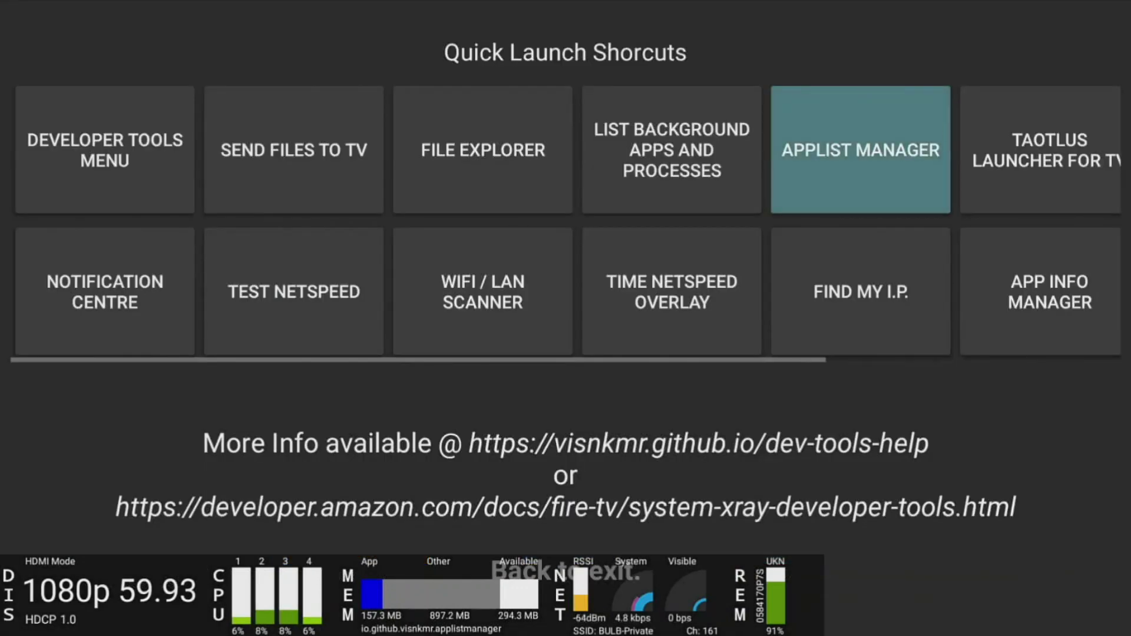
pyautogui.press('Return')
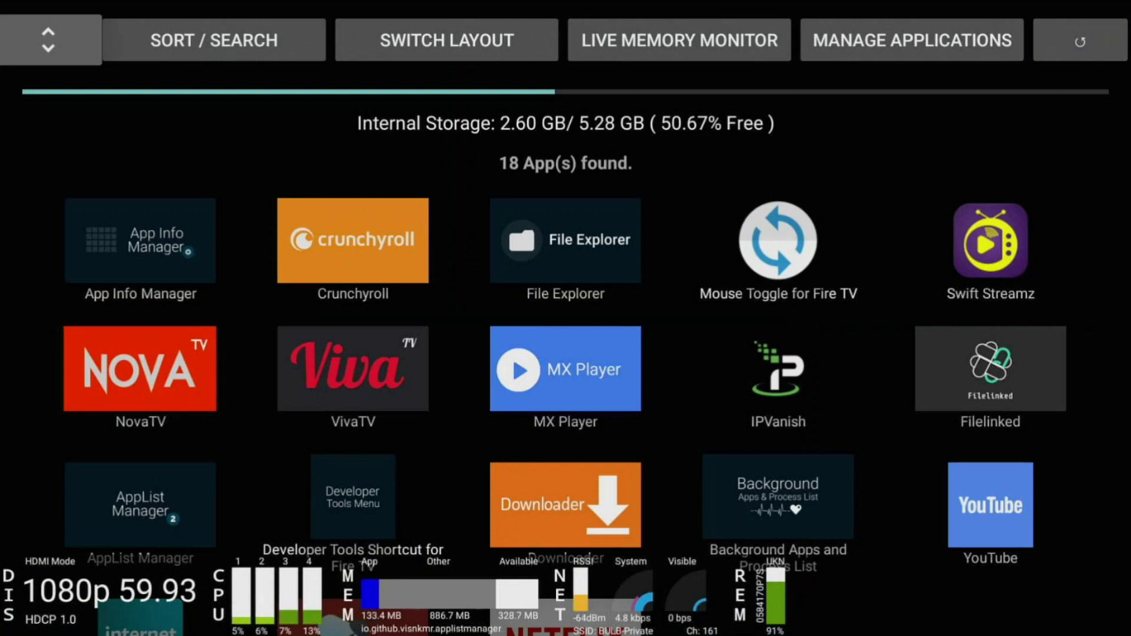
pyautogui.press('Escape')
# Open Test NetSpeed from the quick launch shortcuts.
pyautogui.press('Right')
pyautogui.press('Down')
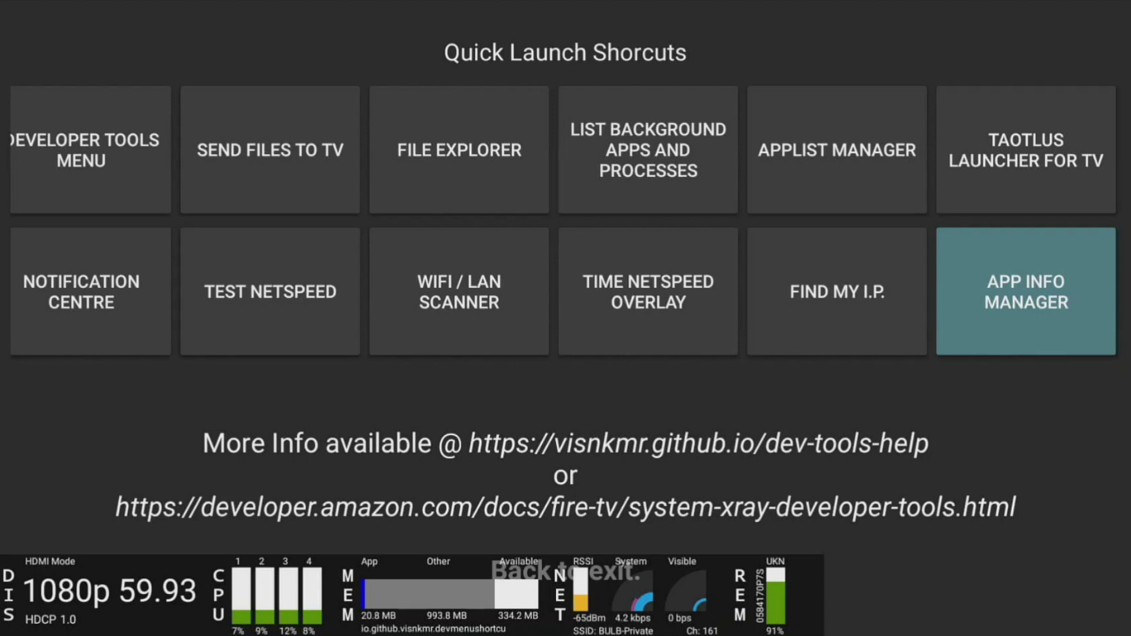
pyautogui.press('Left')
pyautogui.press('Left')
pyautogui.press('Left')
pyautogui.press('Left')
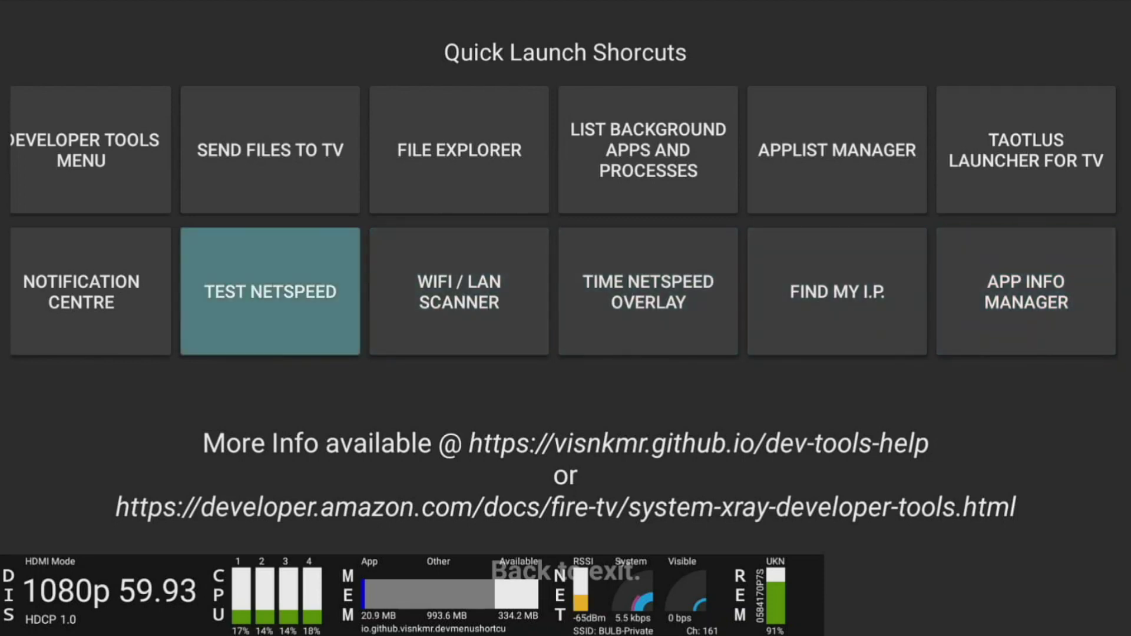
pyautogui.press('Return')
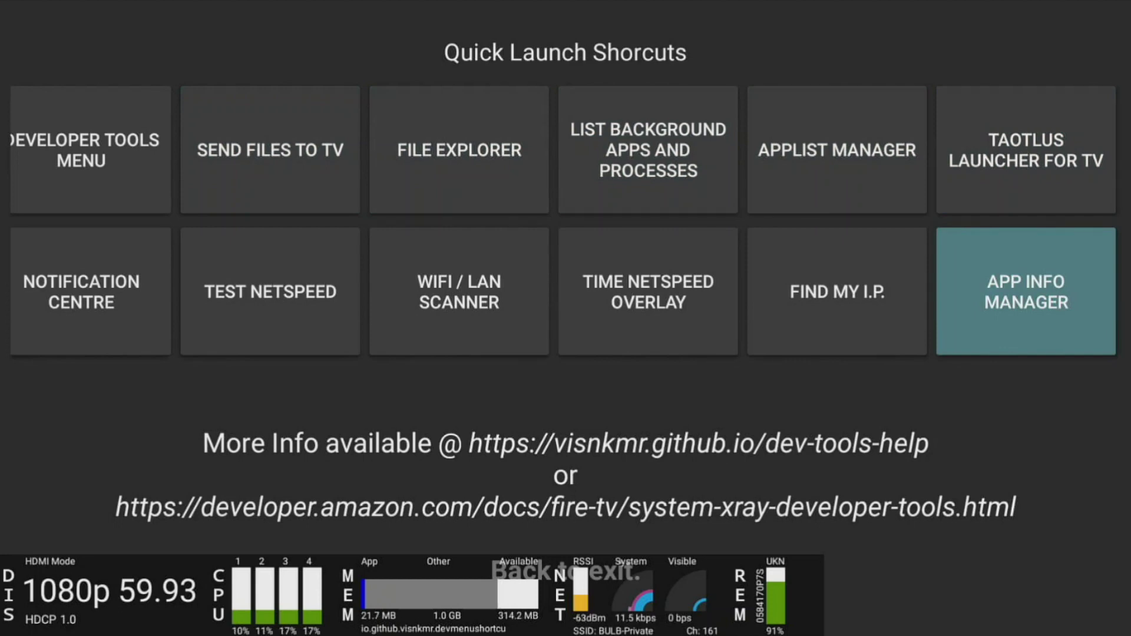
# Launch App Info Manager from the quick launch shortcuts and move through its app grid to the background apps entry.
pyautogui.press('Left')
pyautogui.press('Right')
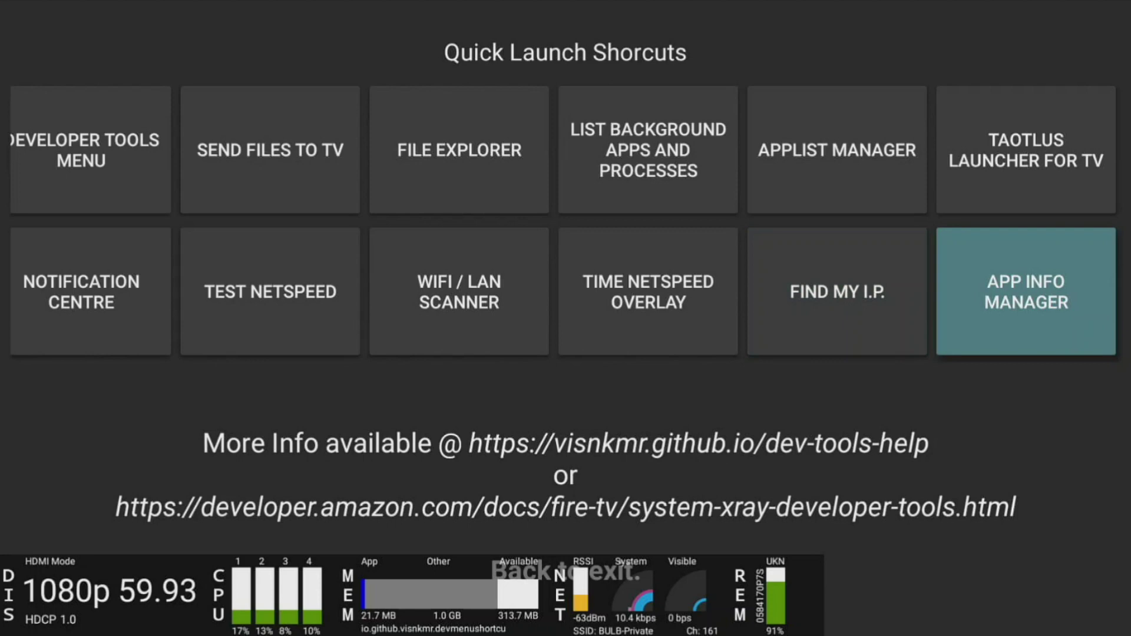
pyautogui.press('Escape')
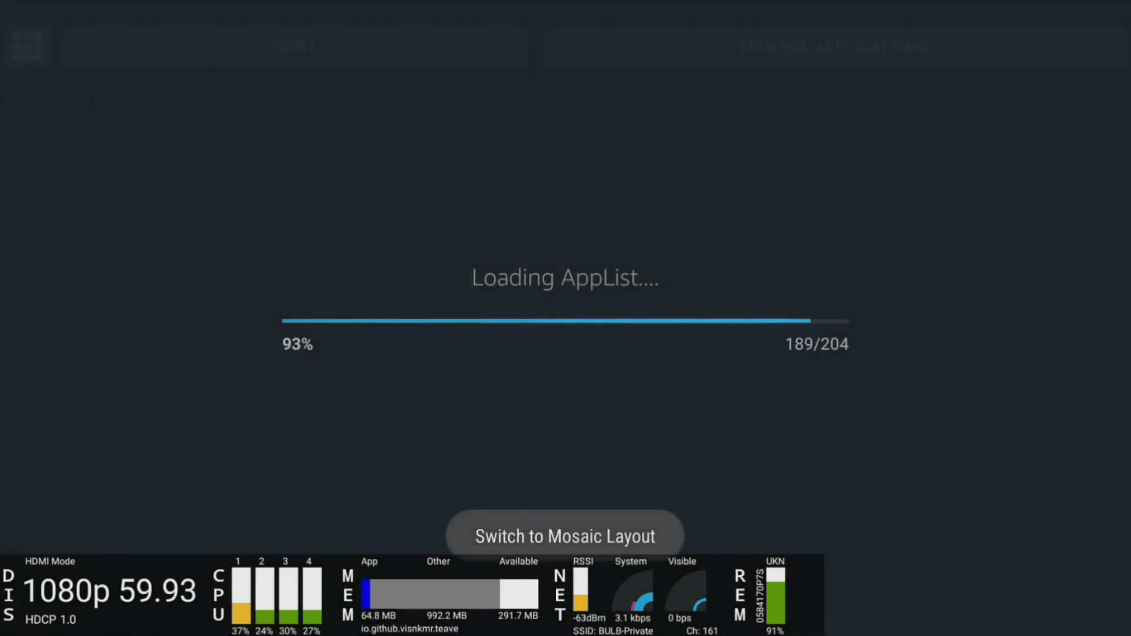
pyautogui.press('Down')
pyautogui.press('Right')
pyautogui.press('Right')
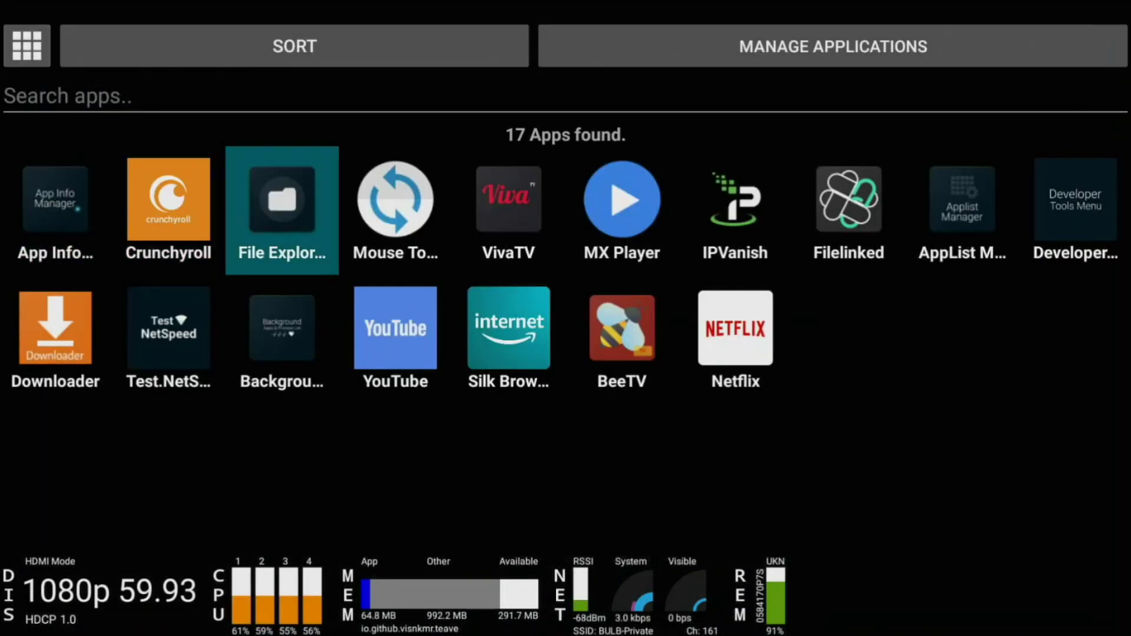
pyautogui.press('Down')
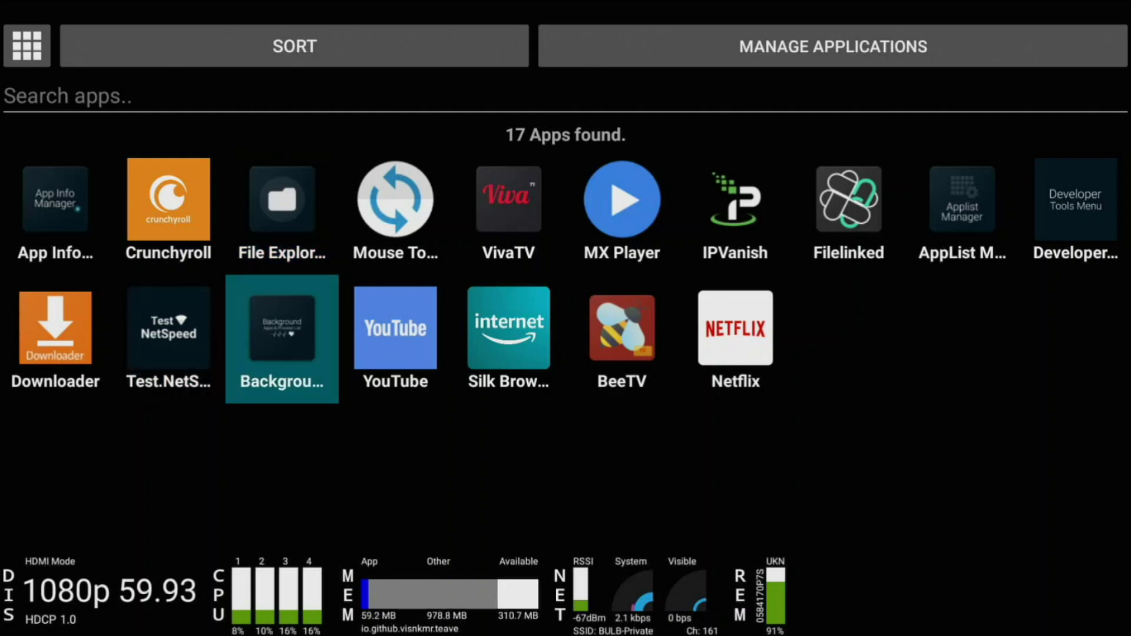
# Uninstall Test.NetSpeed through its details and app settings pages, and return to the app grid.
pyautogui.press('Left')
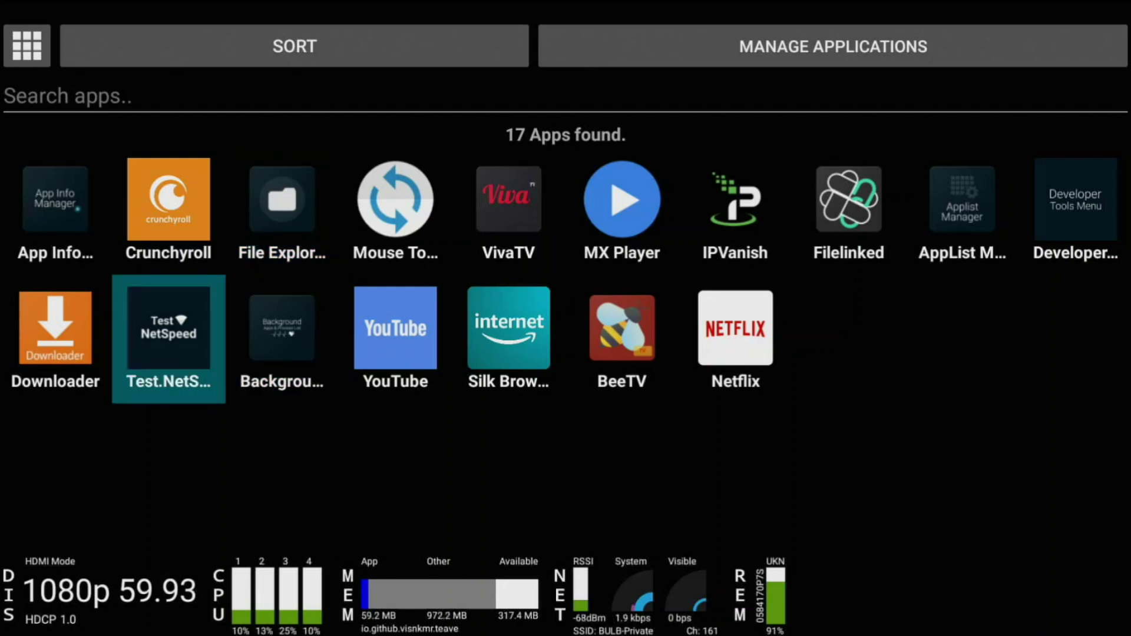
pyautogui.press('Return')
pyautogui.press('Return')
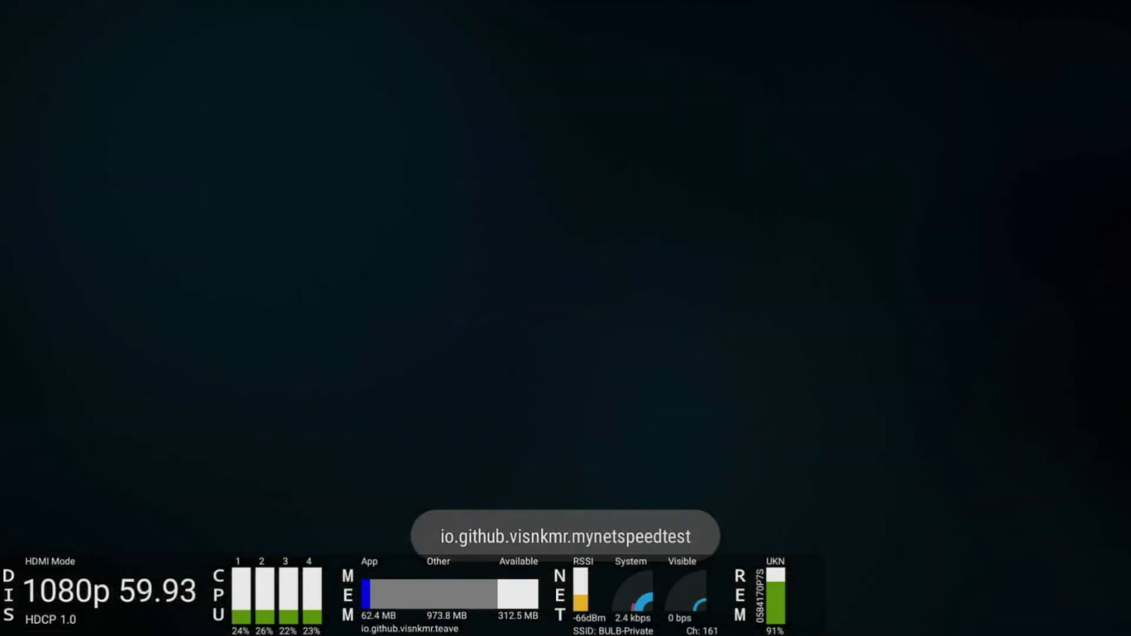
pyautogui.press('Down')
pyautogui.press('Down')
pyautogui.press('Down')
pyautogui.press('Return')
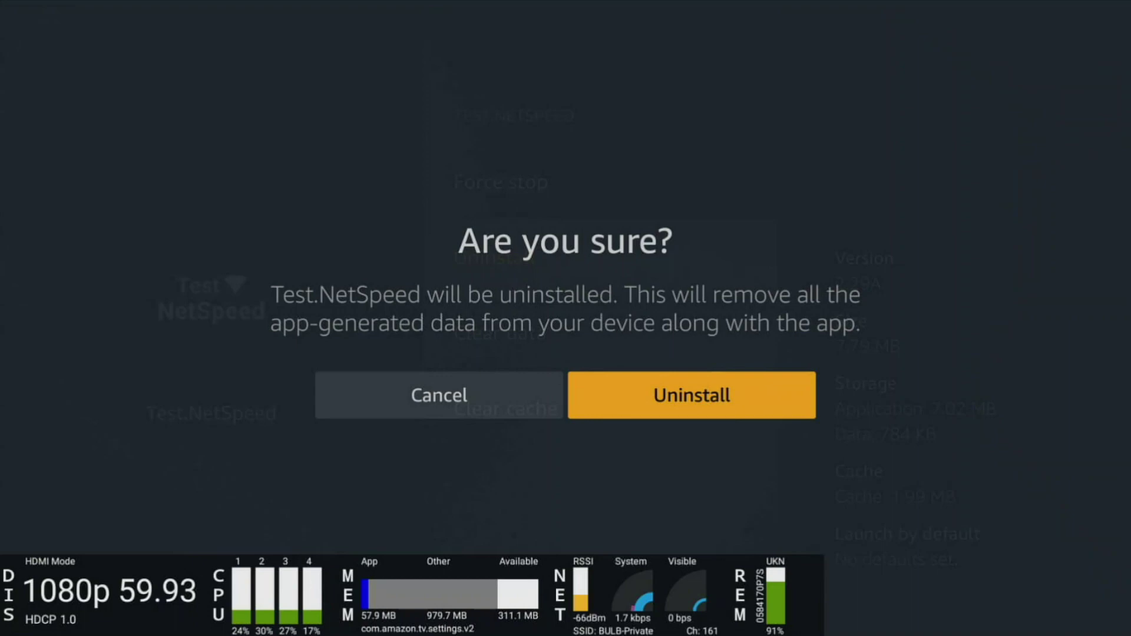
pyautogui.press('Return')
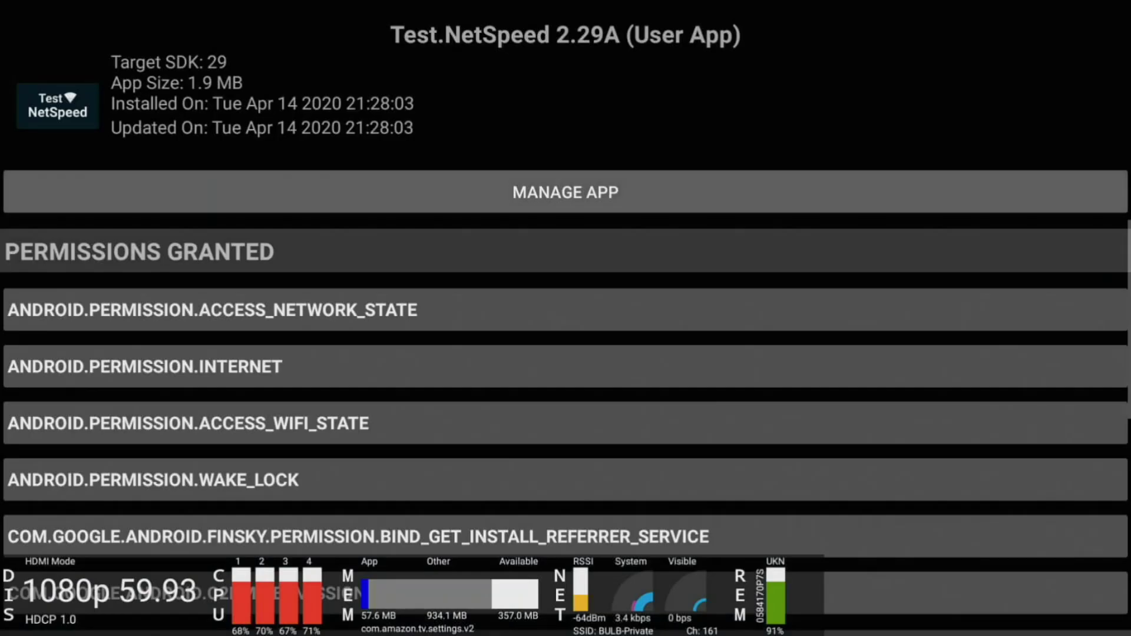
pyautogui.press('Escape')
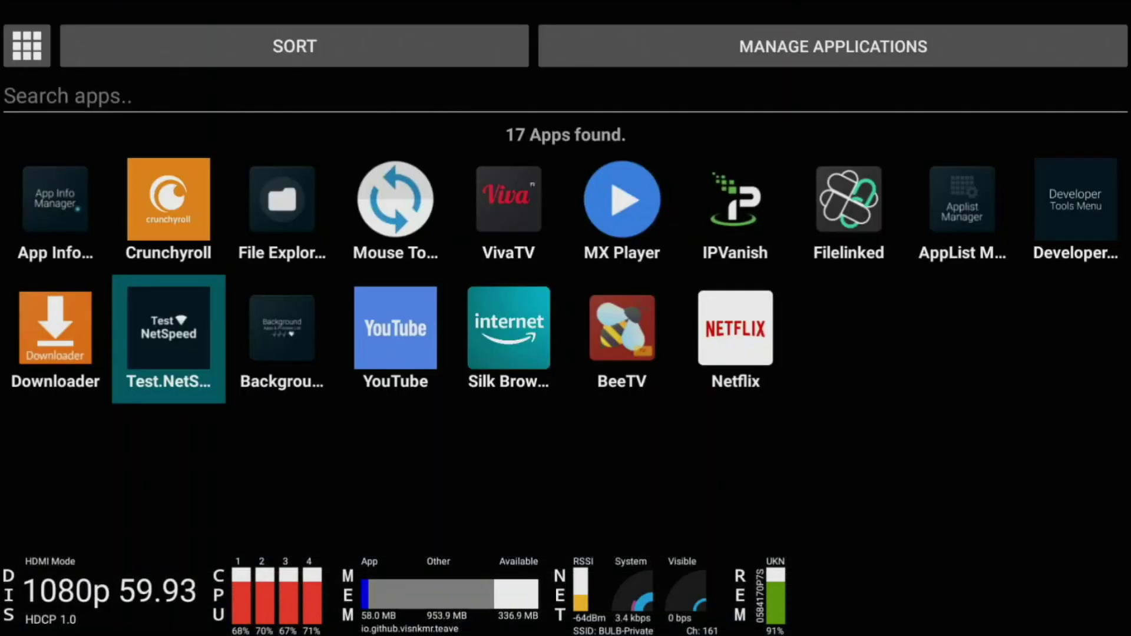
# Leave App Info Manager and the quick launch shortcuts, and view the recent apps on the Fire TV home screen.
pyautogui.press('Escape')
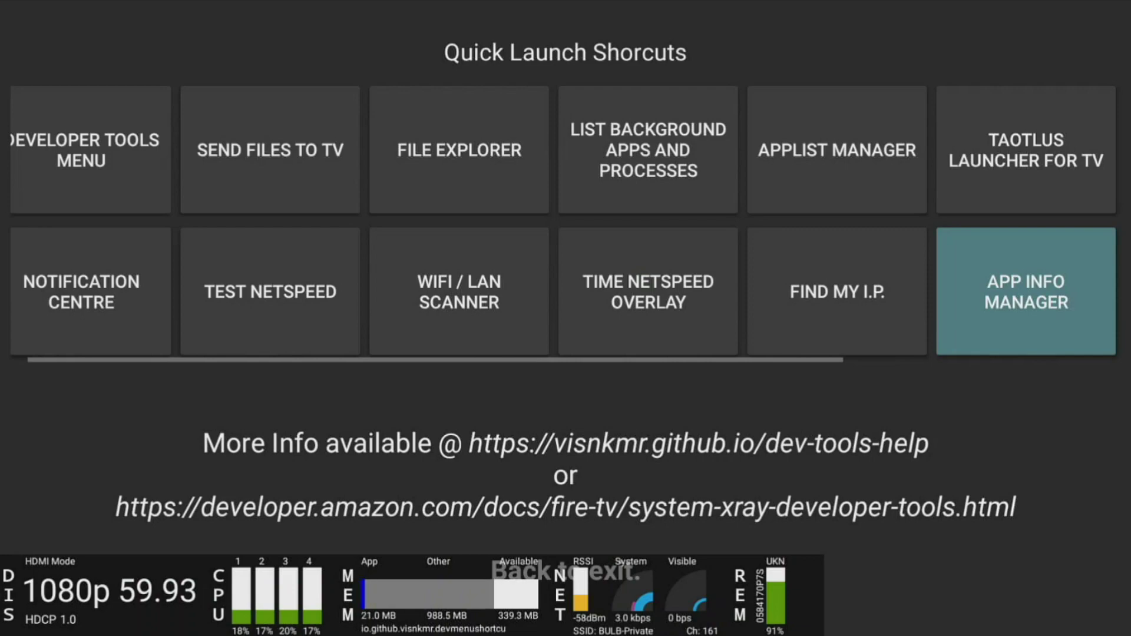
pyautogui.press('Escape')
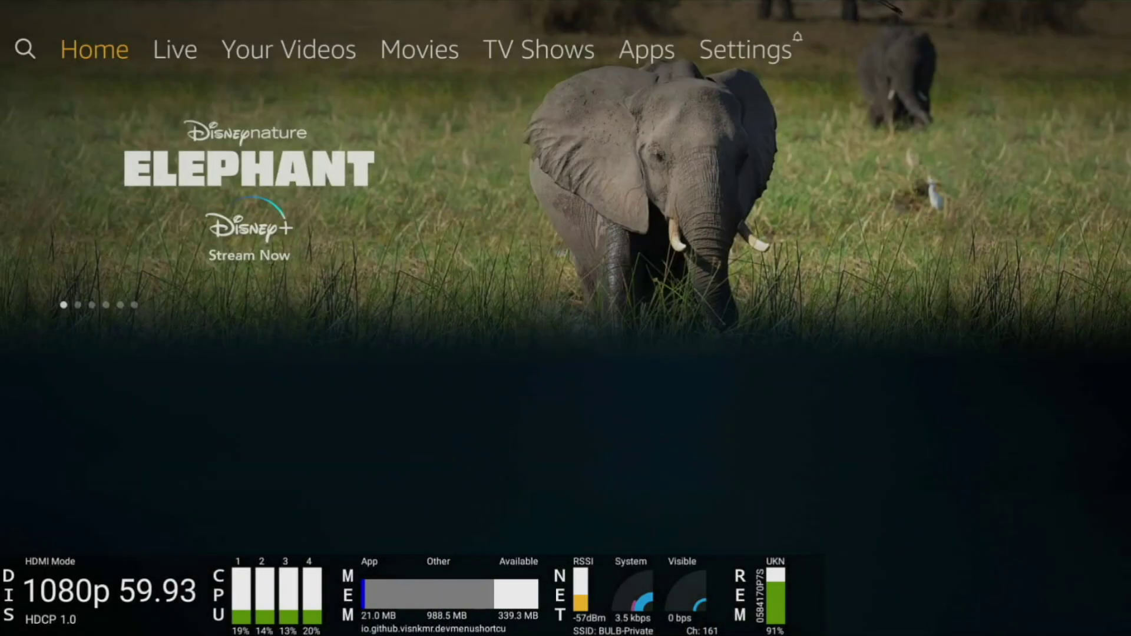
pyautogui.press('Down')
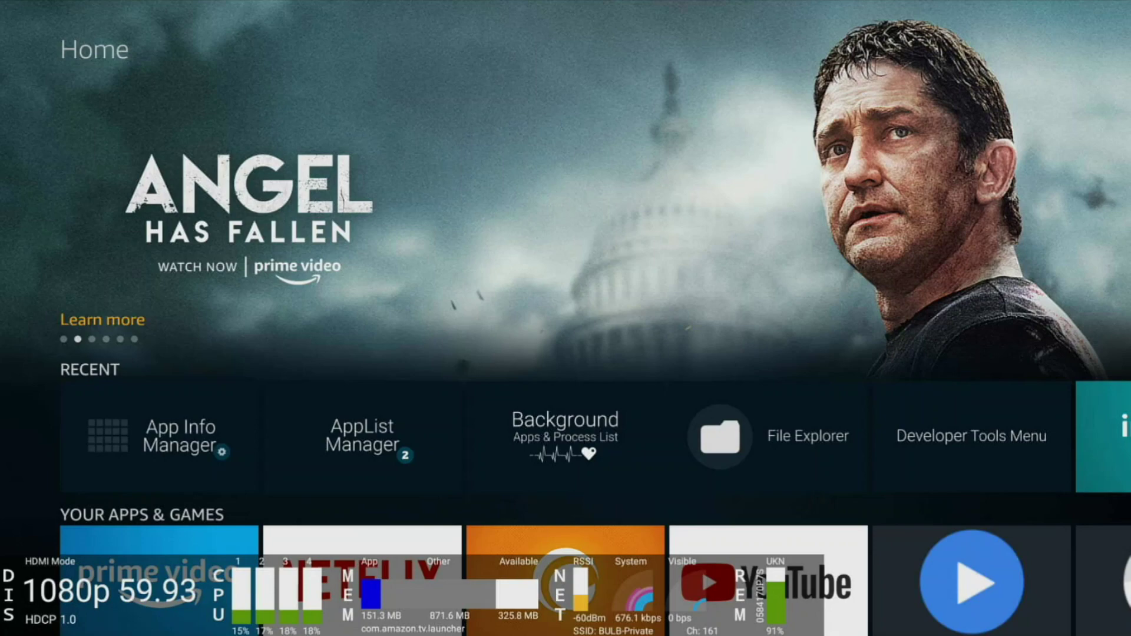
pyautogui.press('Down')
pyautogui.press('Up')
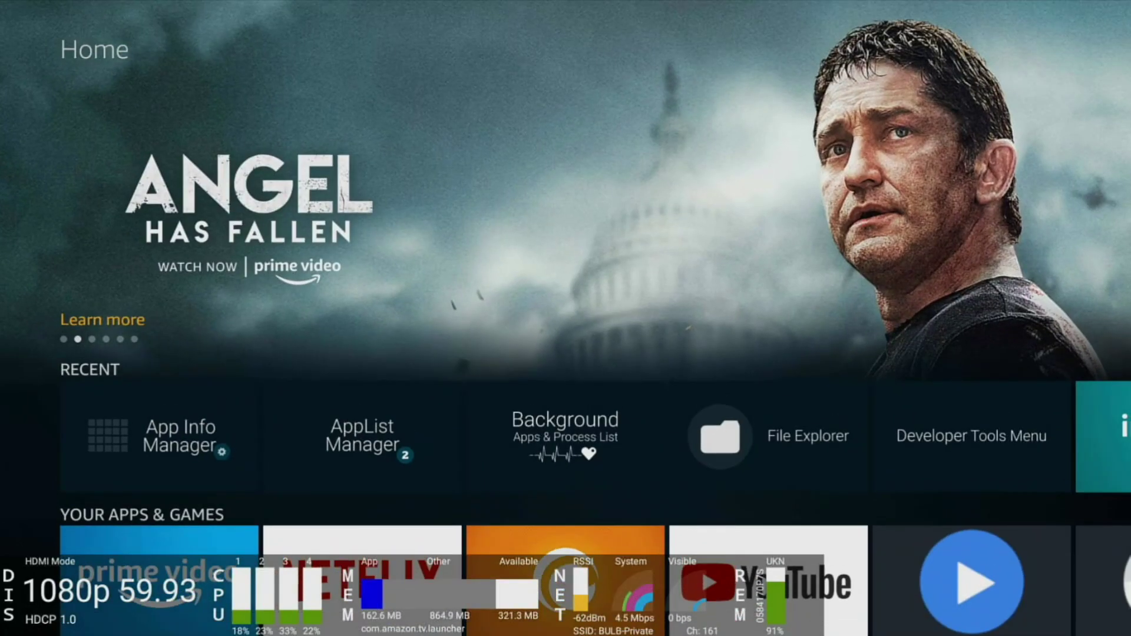
# Open the Applications section of the Fire TV settings.
pyautogui.press('Up')
pyautogui.press('Right')
pyautogui.press('Right')
pyautogui.press('Right')
pyautogui.press('Right')
pyautogui.press('Right')
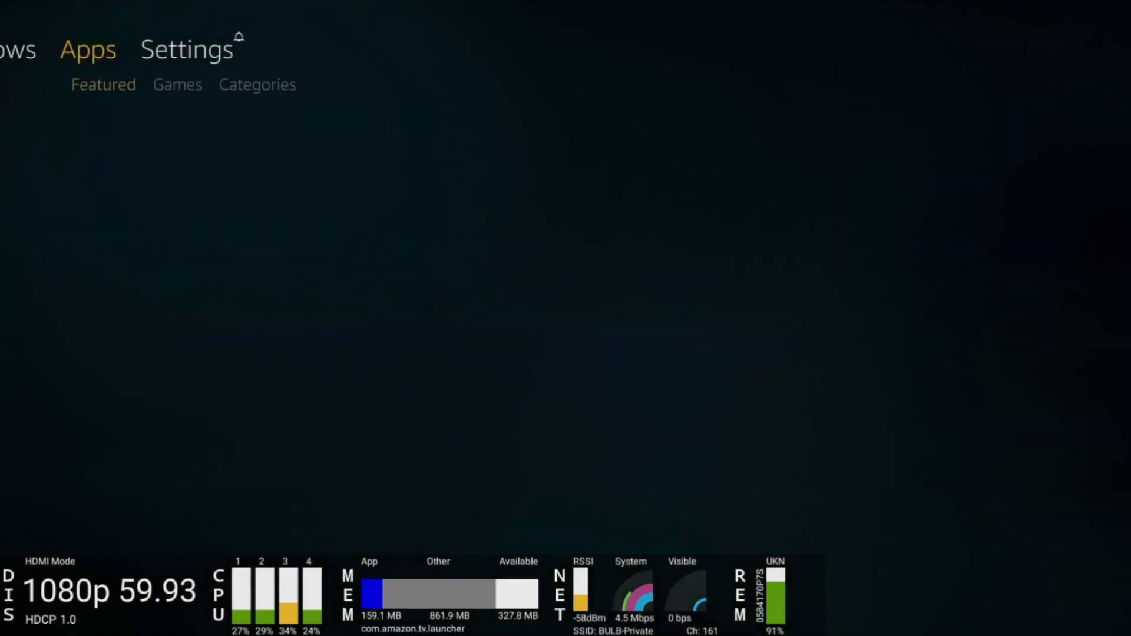
pyautogui.press('Right')
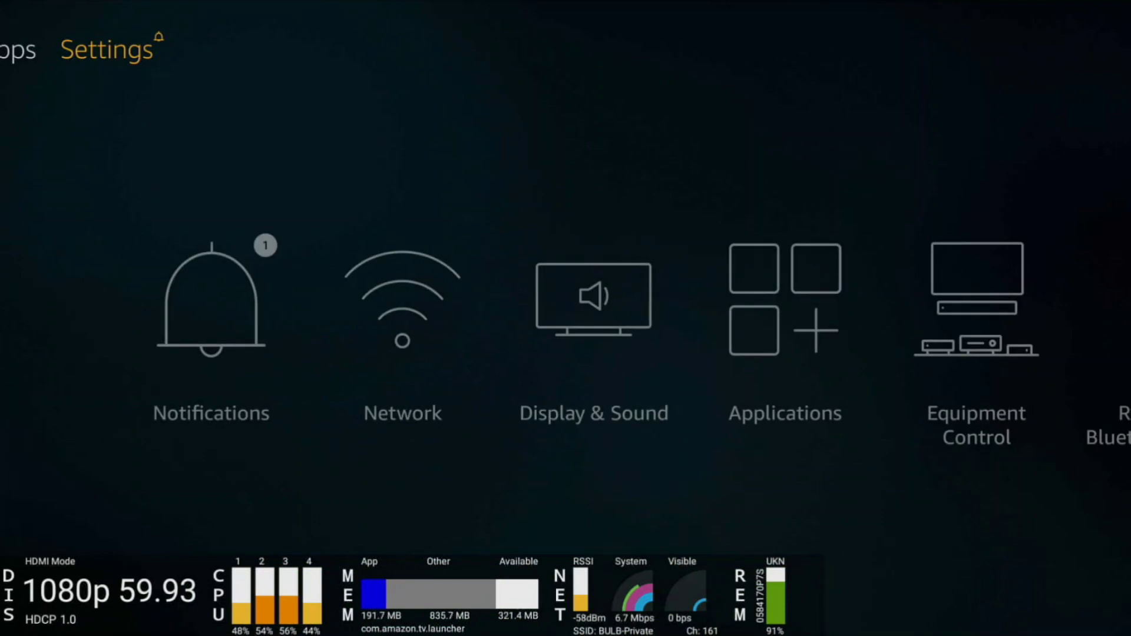
pyautogui.press('Down')
pyautogui.press('Right')
pyautogui.press('Right')
pyautogui.press('Right')
pyautogui.press('Return')
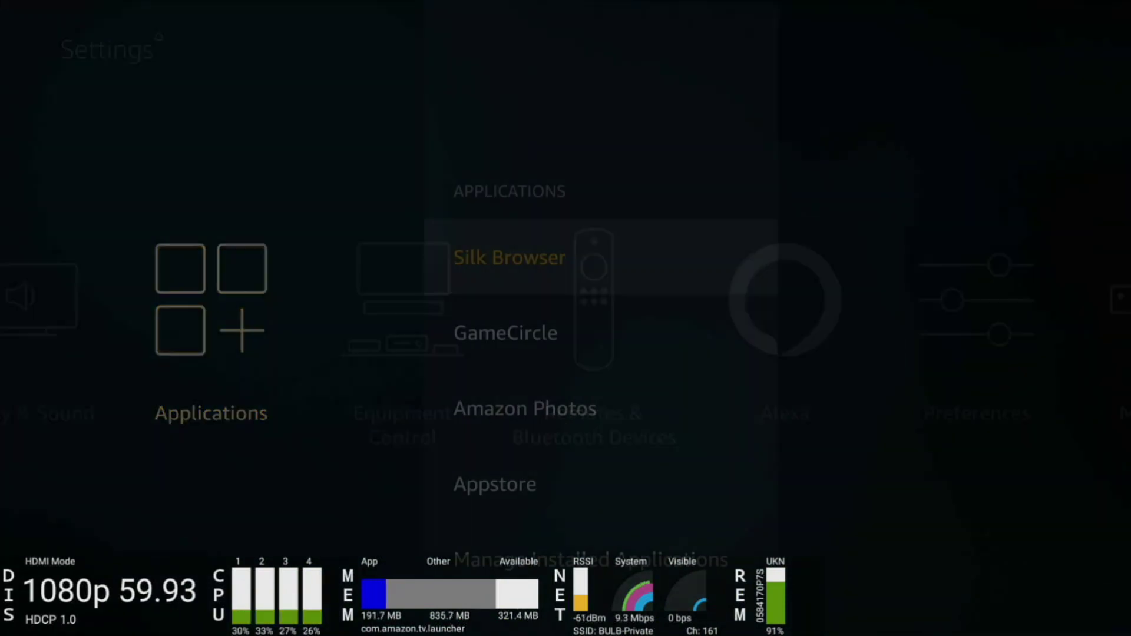
# Open Manage Installed Applications.
pyautogui.press('Down')
pyautogui.press('Down')
pyautogui.press('Down')
pyautogui.press('Down')
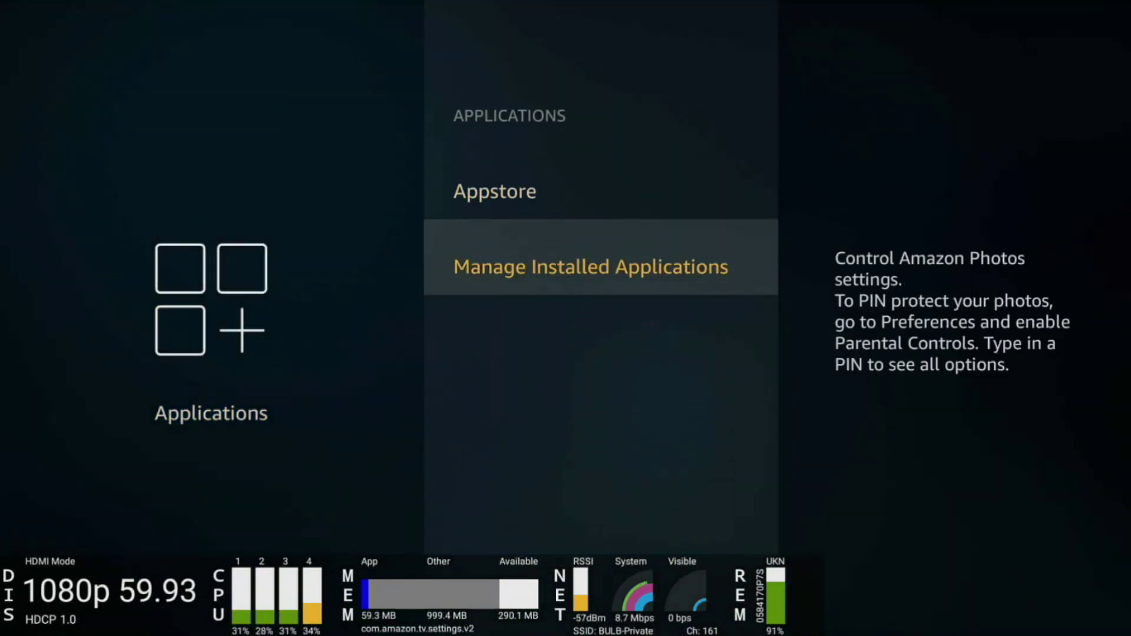
pyautogui.press('Return')
# Examine the settings page of Background Apps and Process List down to Force stop, and return to the installed applications.
pyautogui.press('Down')
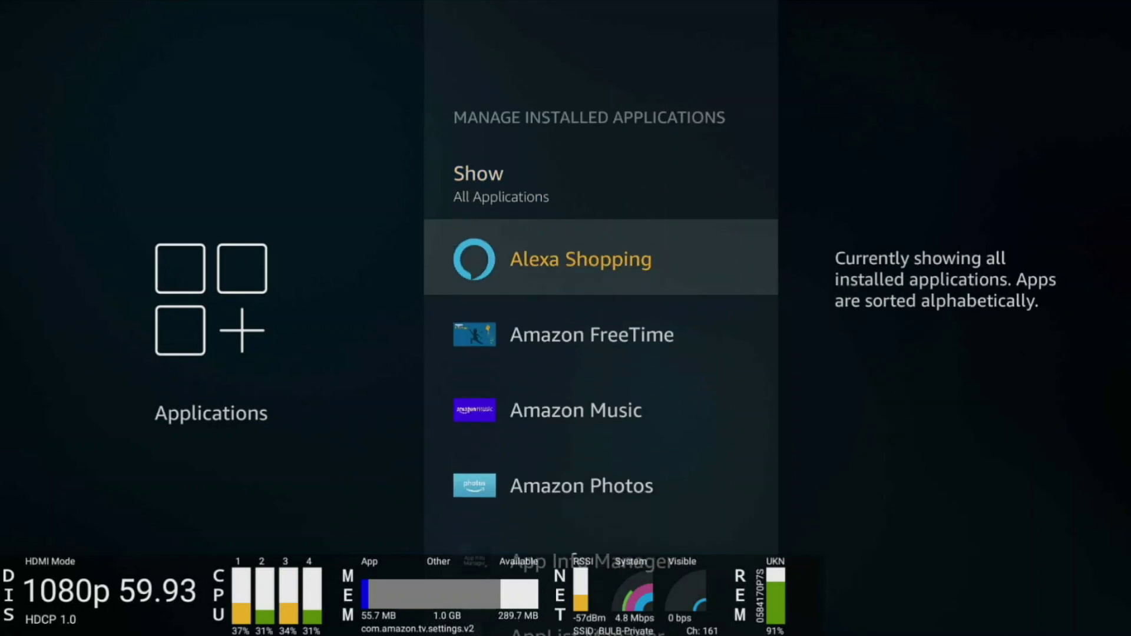
pyautogui.press('Down')
pyautogui.press('Down')
pyautogui.press('Down')
pyautogui.press('Down')
pyautogui.press('Down')
pyautogui.press('Down')
pyautogui.press('Down')
pyautogui.press('Down')
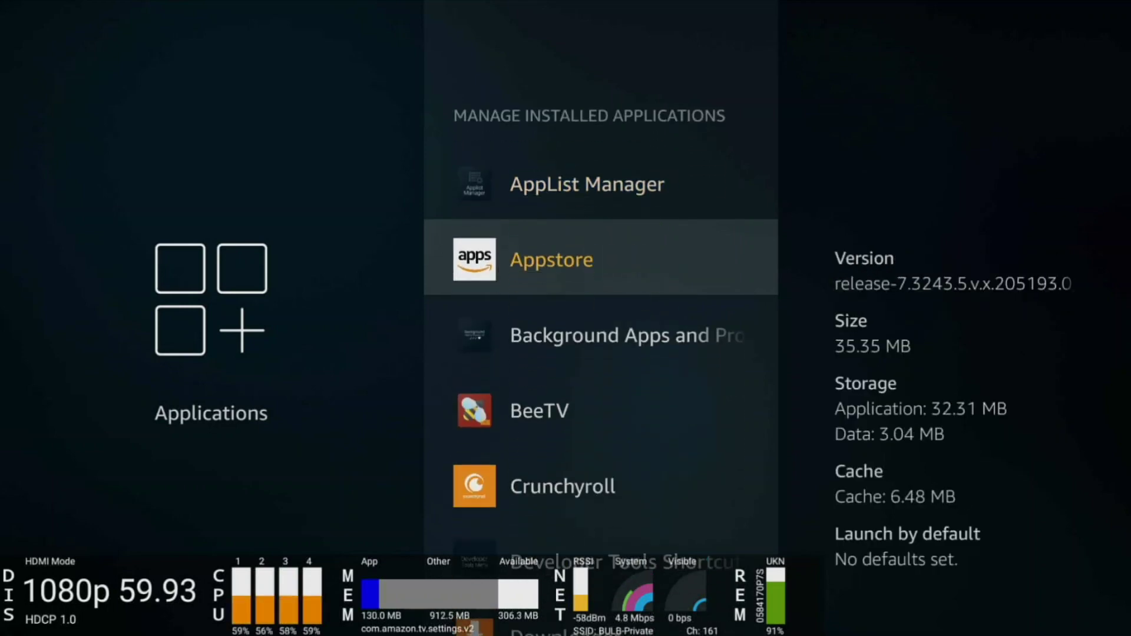
pyautogui.press('Up')
pyautogui.press('Return')
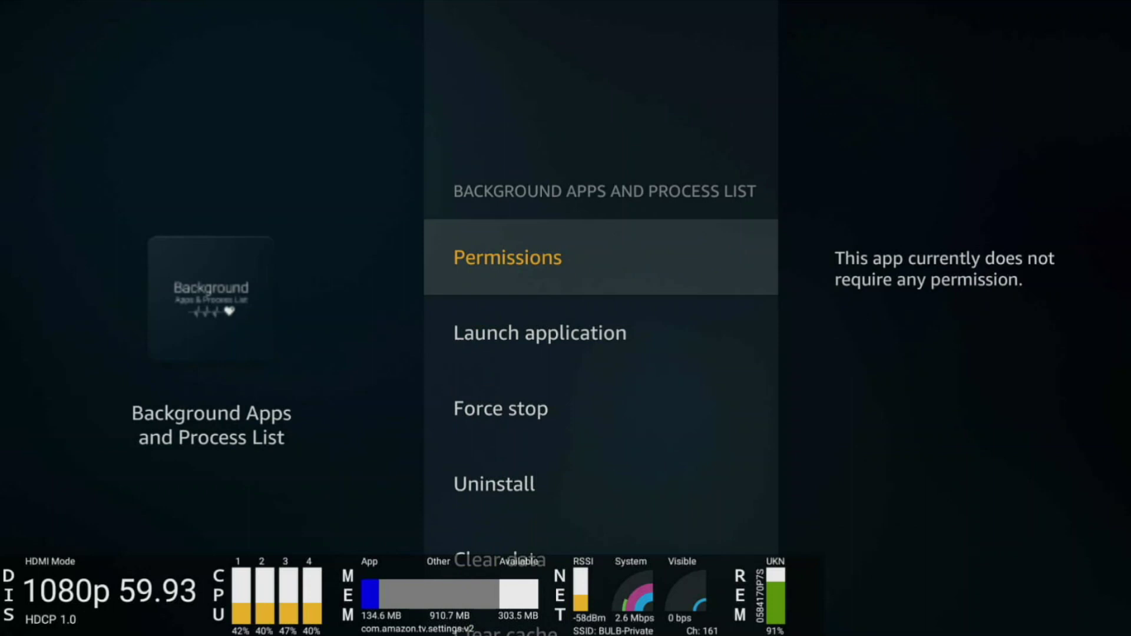
pyautogui.press('Down')
pyautogui.press('Down')
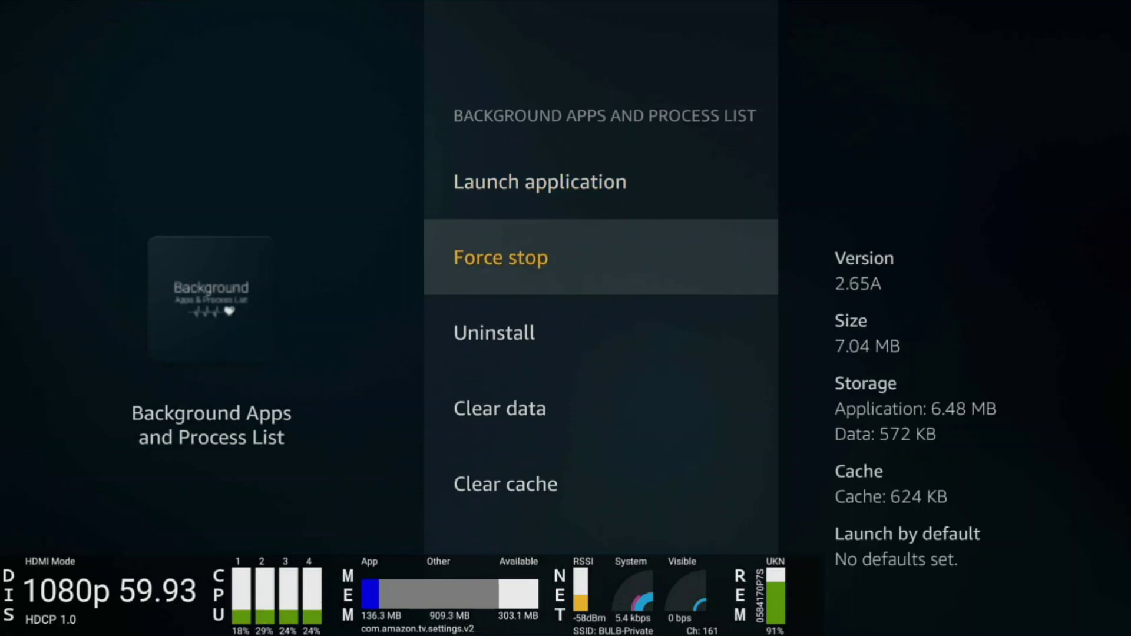
pyautogui.press('Escape')
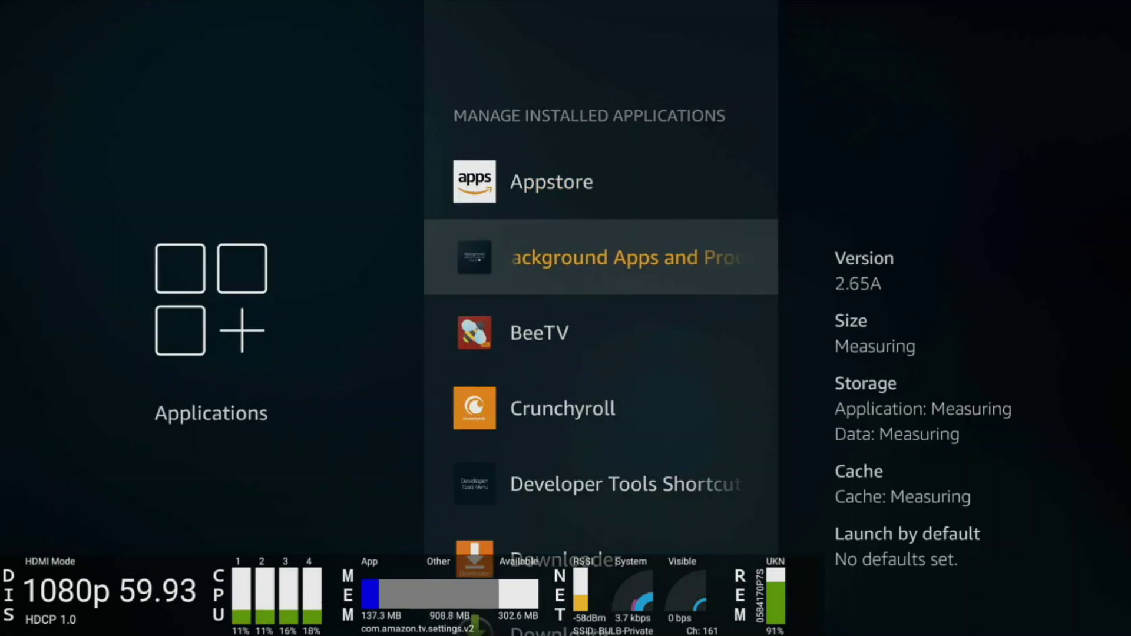
# Open the settings page of Developer Tools Shortcut for Fire TV and look through its options down to Clear data.
pyautogui.press('Down')
pyautogui.press('Down')
pyautogui.press('Down')
pyautogui.press('Return')
pyautogui.press('Down')
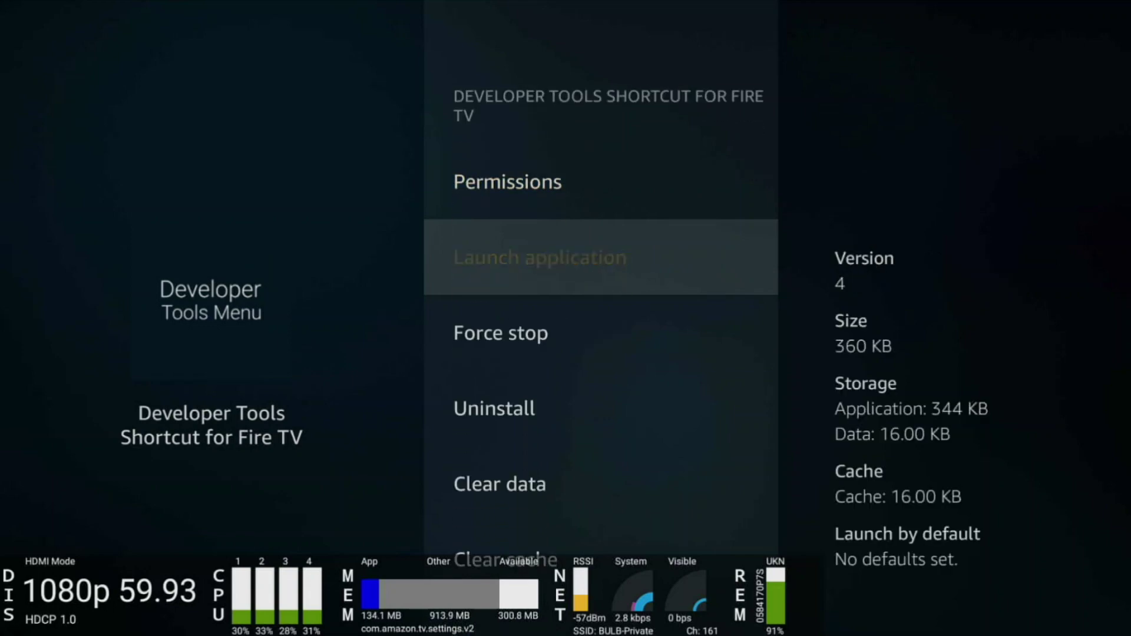
pyautogui.press('Return')
pyautogui.press('Escape')
pyautogui.press('Down')
pyautogui.press('Down')
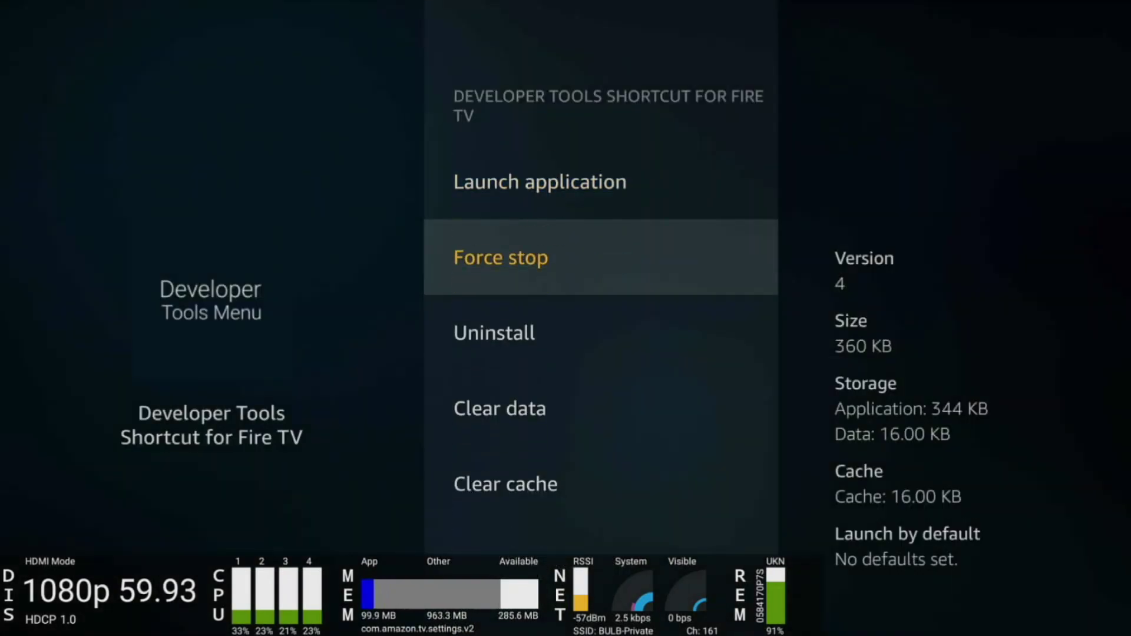
pyautogui.press('Up')
pyautogui.press('Down')
pyautogui.press('Down')
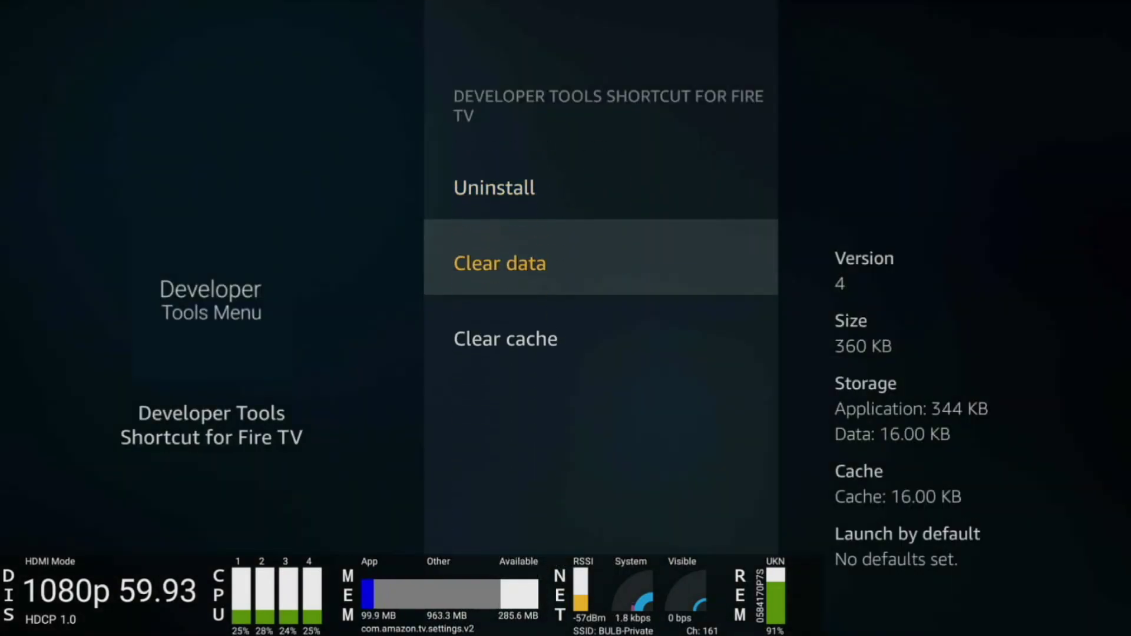
# Clear the data and the cache of Developer Tools Shortcut for Fire TV.
pyautogui.press('Return')
pyautogui.press('Down')
pyautogui.press('Up')
pyautogui.press('Return')
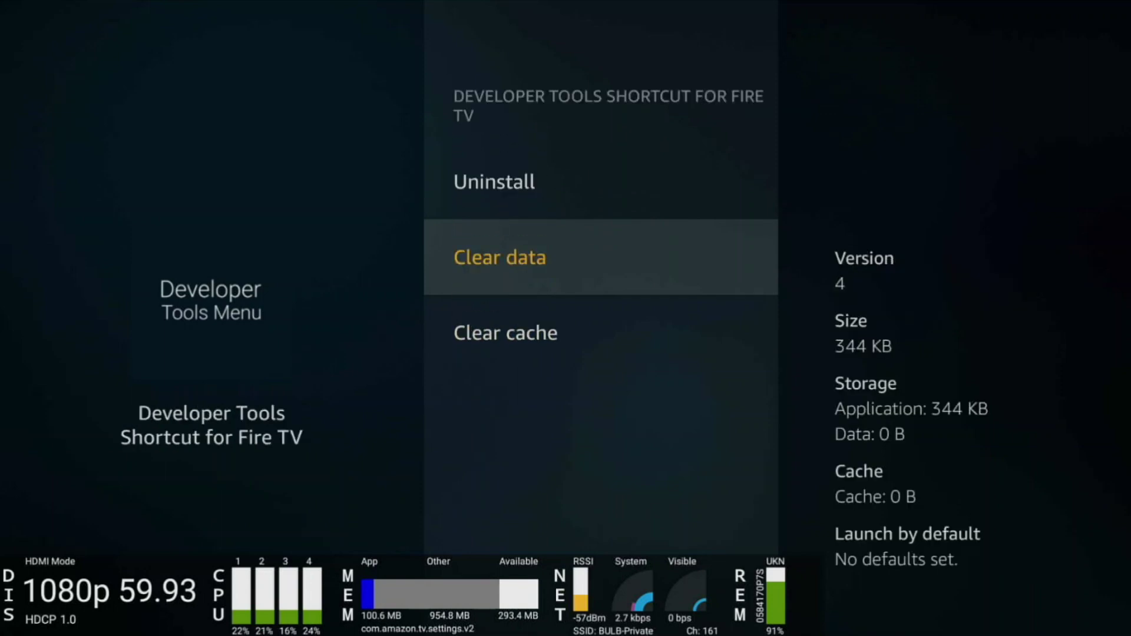
pyautogui.press('Down')
pyautogui.press('Return')
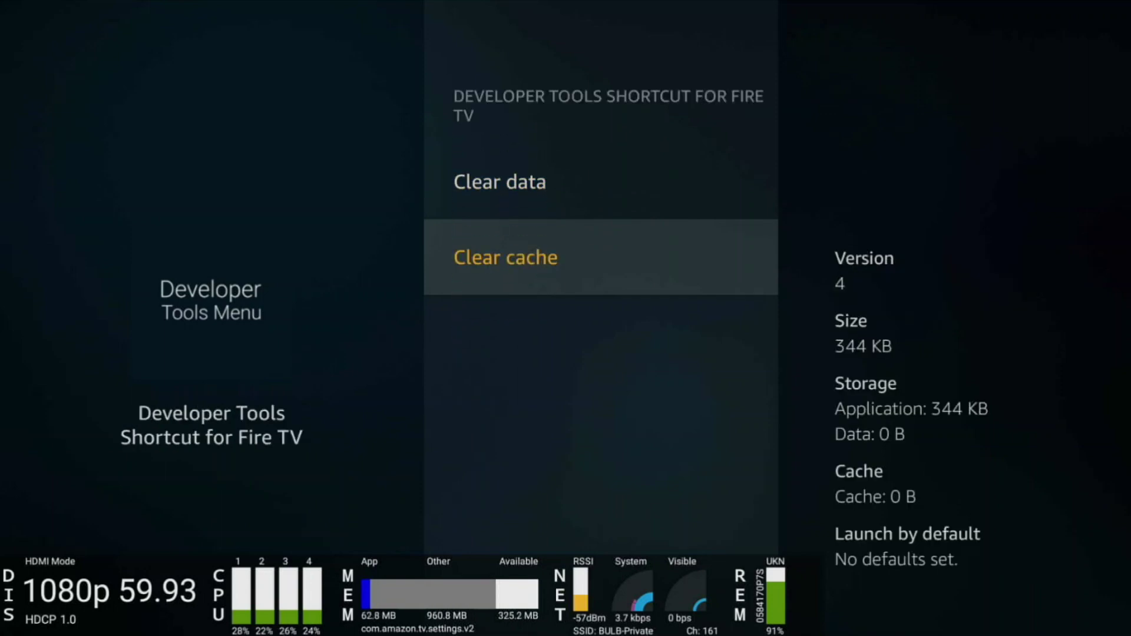
pyautogui.press('Up')
# Return to the home screen, launch Developer Tools Menu from the recent apps, turn System X-Ray off and exit the menu.
pyautogui.press('Home')
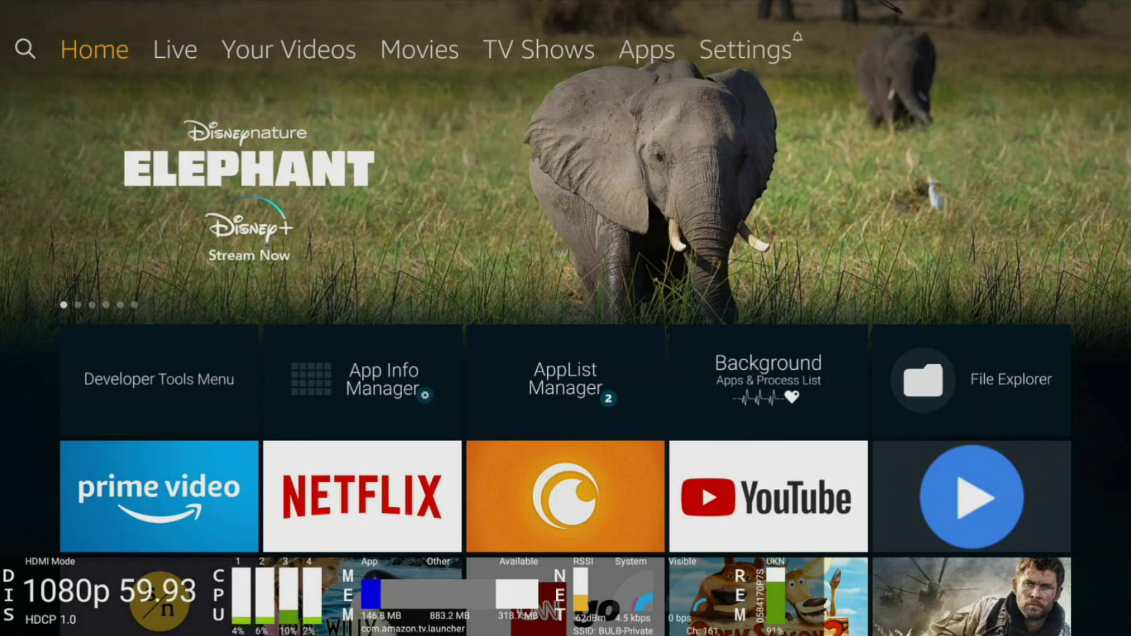
pyautogui.press('Down')
pyautogui.press('Down')
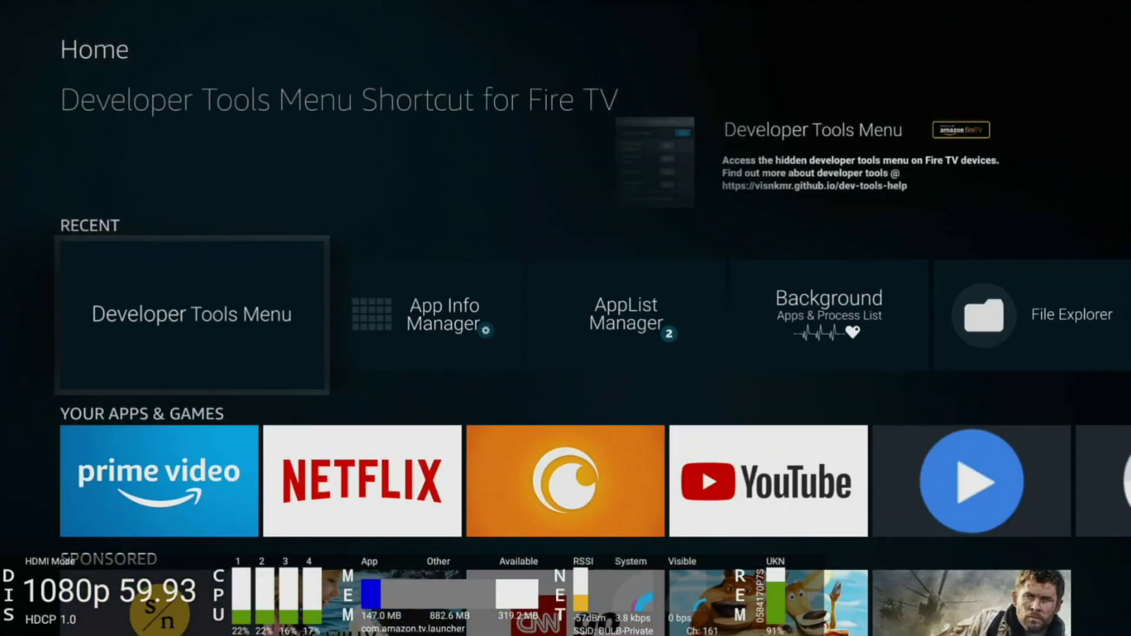
pyautogui.press('Return')
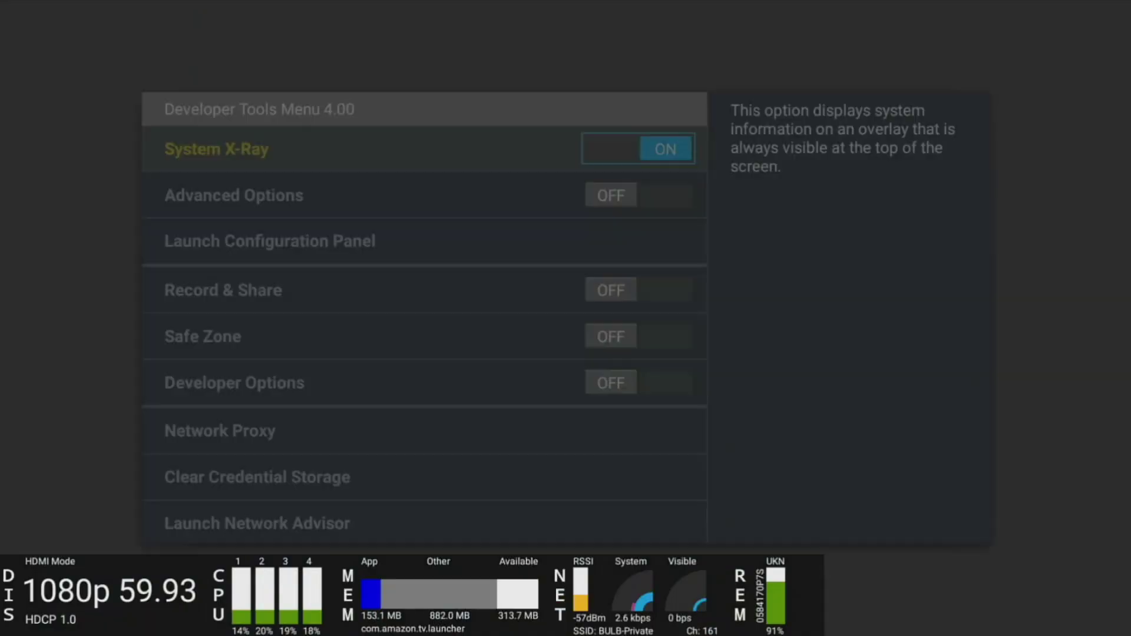
pyautogui.press('Return')
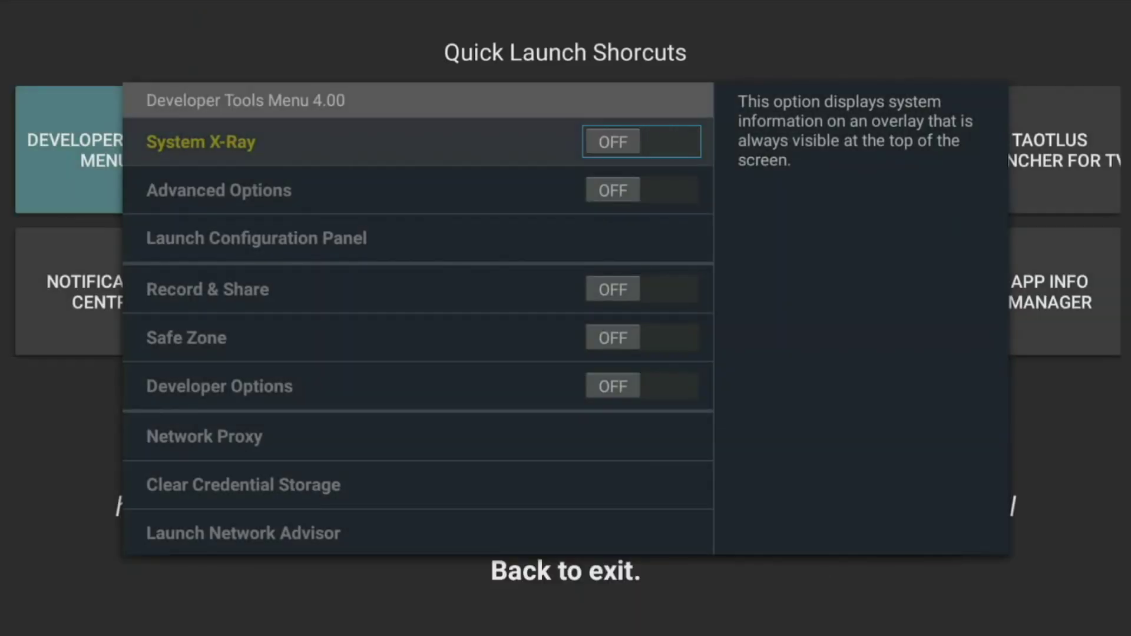
pyautogui.press('Escape')
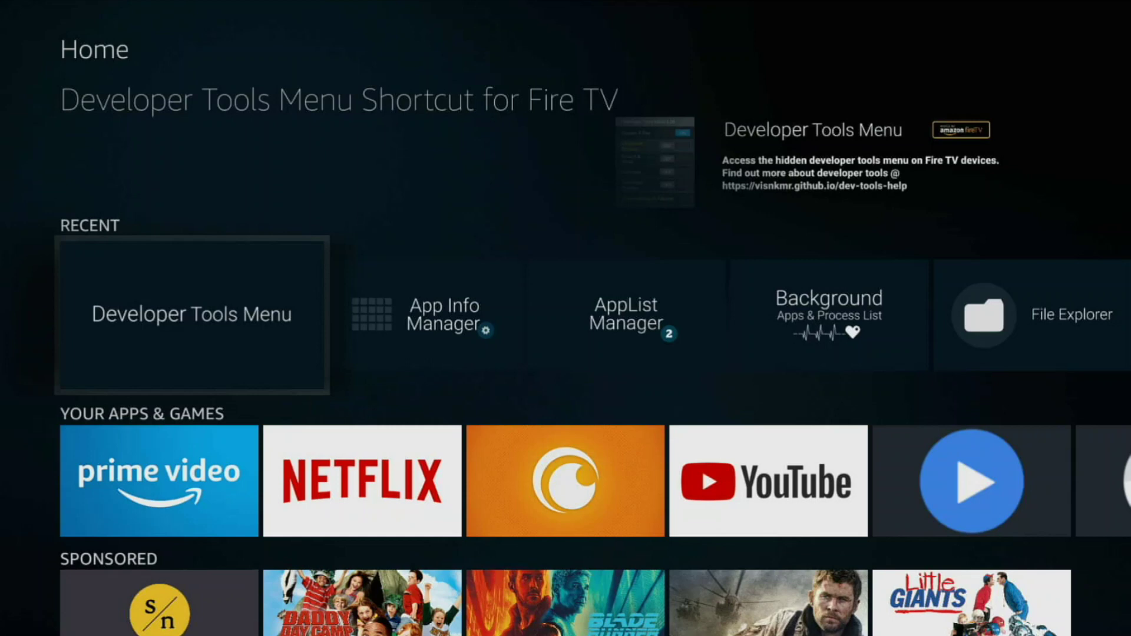
# Bring up the Fire TV quick-access screen, view the Sleep option and leave the screen.
pyautogui.press('Home')
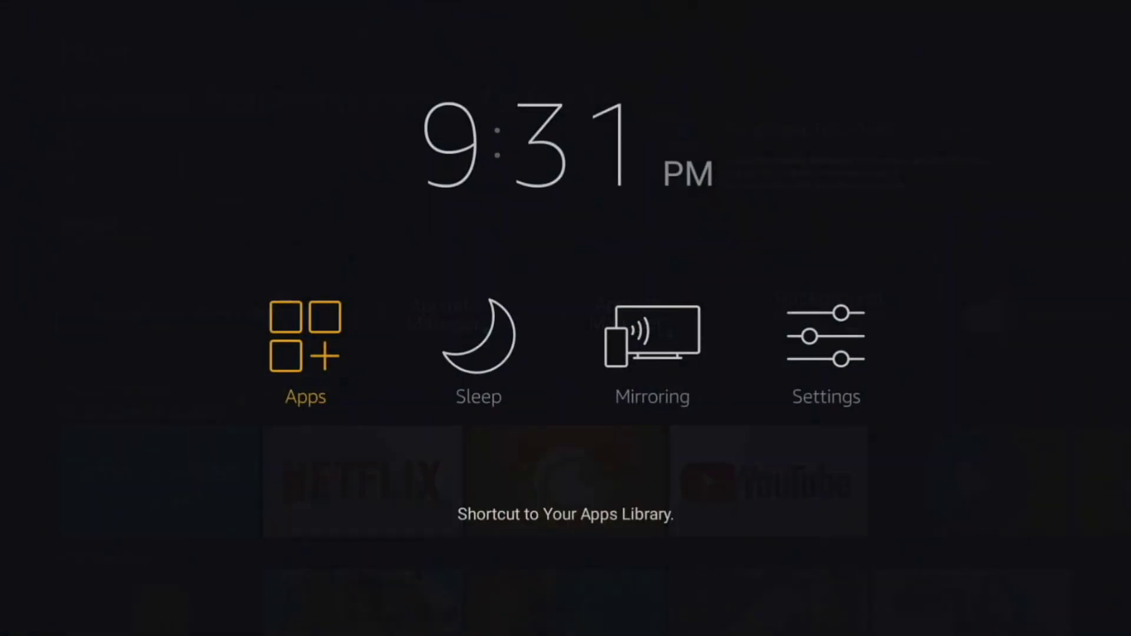
pyautogui.press('Right')
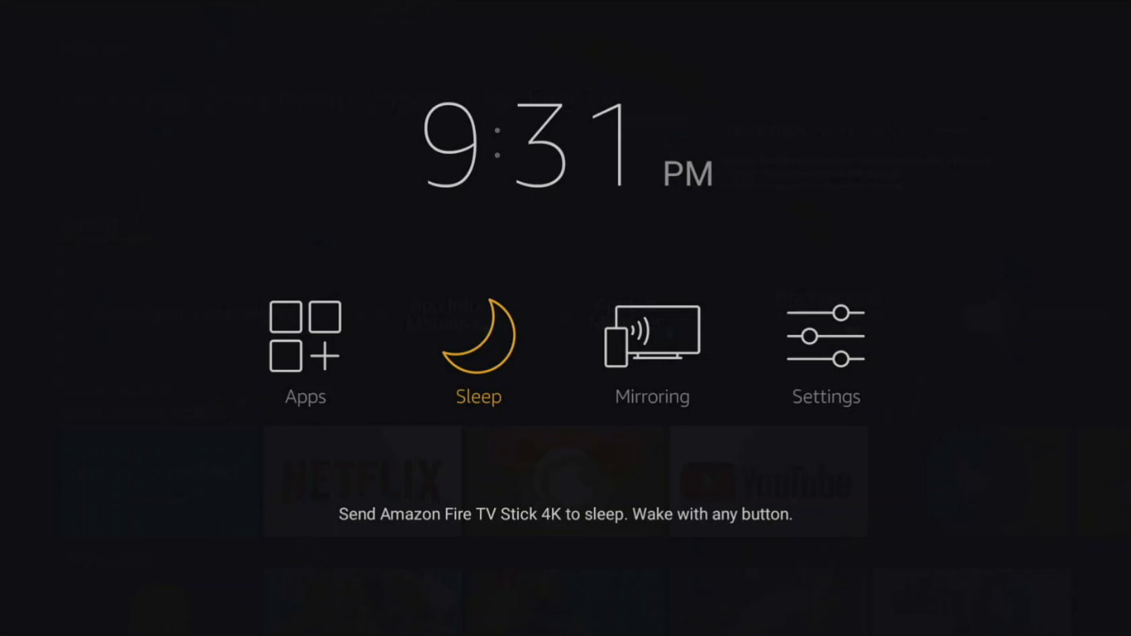
pyautogui.press('Escape')
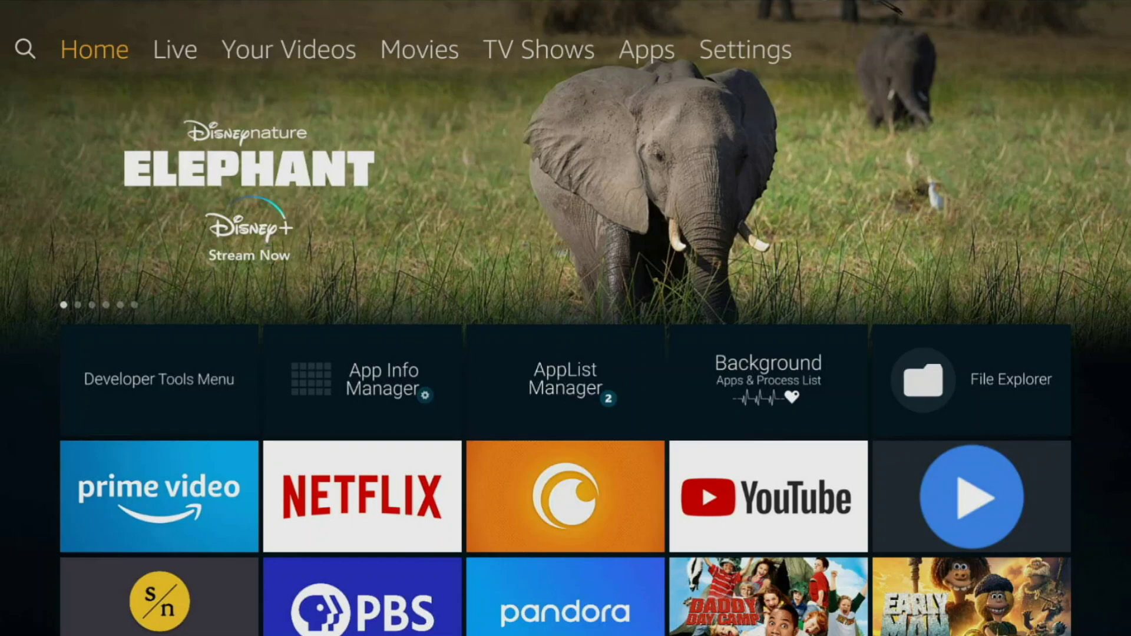
# Launch Background Apps and Process List from the recent apps and open the settings page of Developer Tools Shortcut for Fire TV.
pyautogui.press('Down')
pyautogui.press('Down')
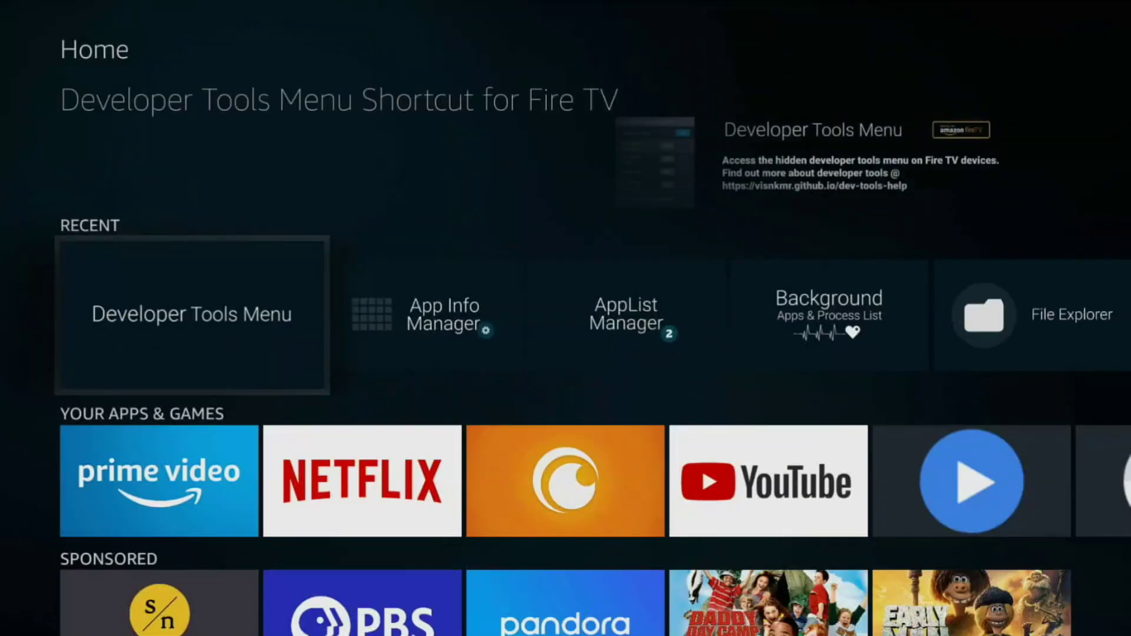
pyautogui.press('Right')
pyautogui.press('Right')
pyautogui.press('Right')
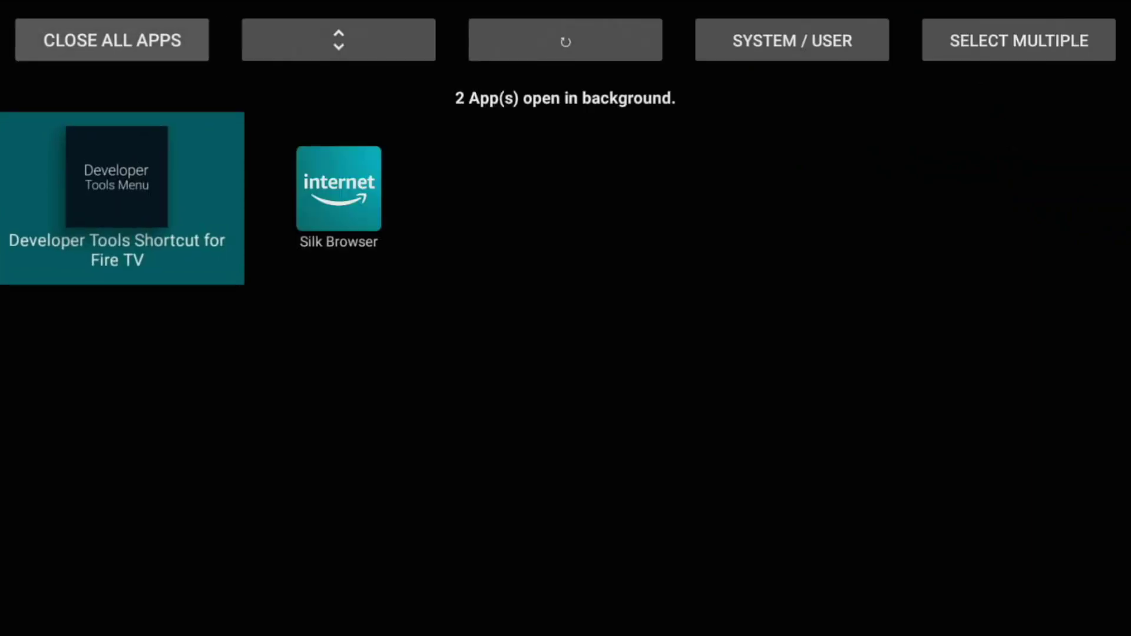
pyautogui.press('Return')
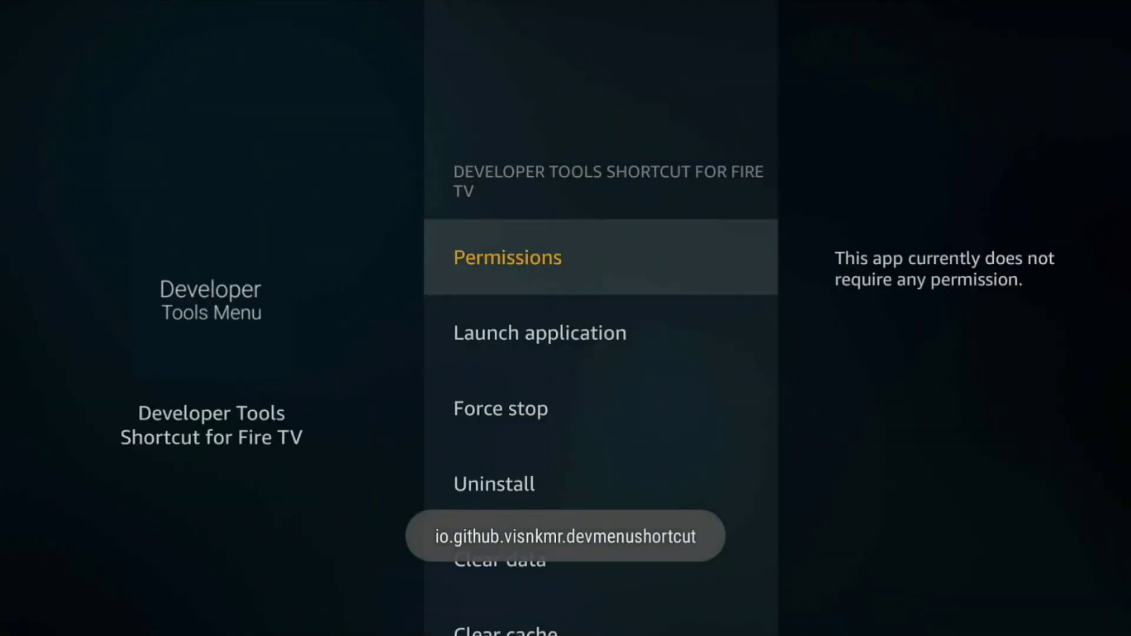